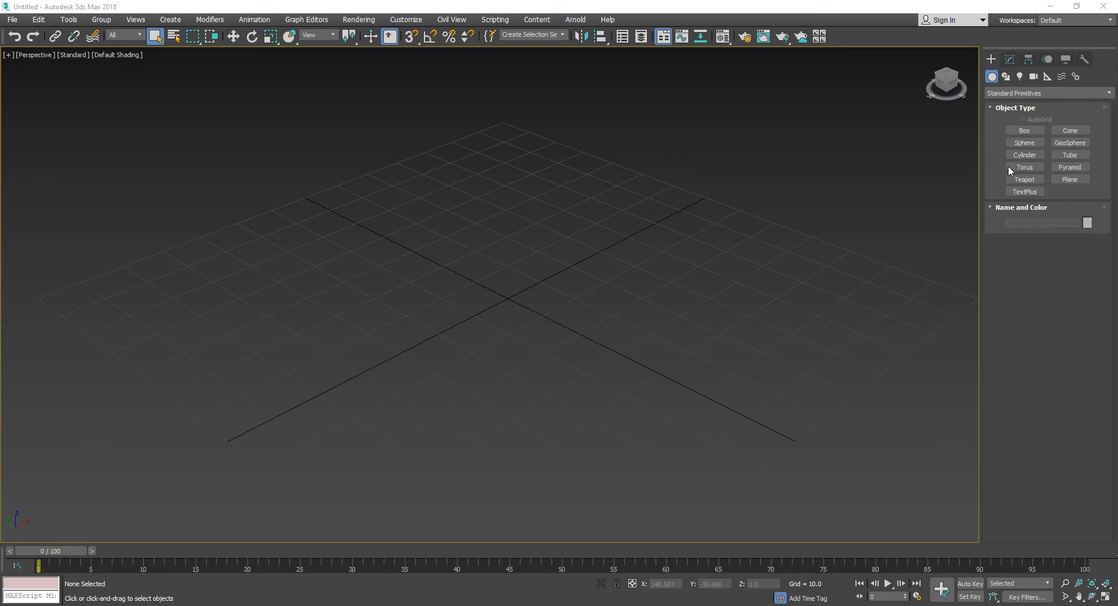
Step: Draw Cylinder001 at the grid centre: radius 60, height 45, one height segment, edged faces shown
left_click(1019, 154)
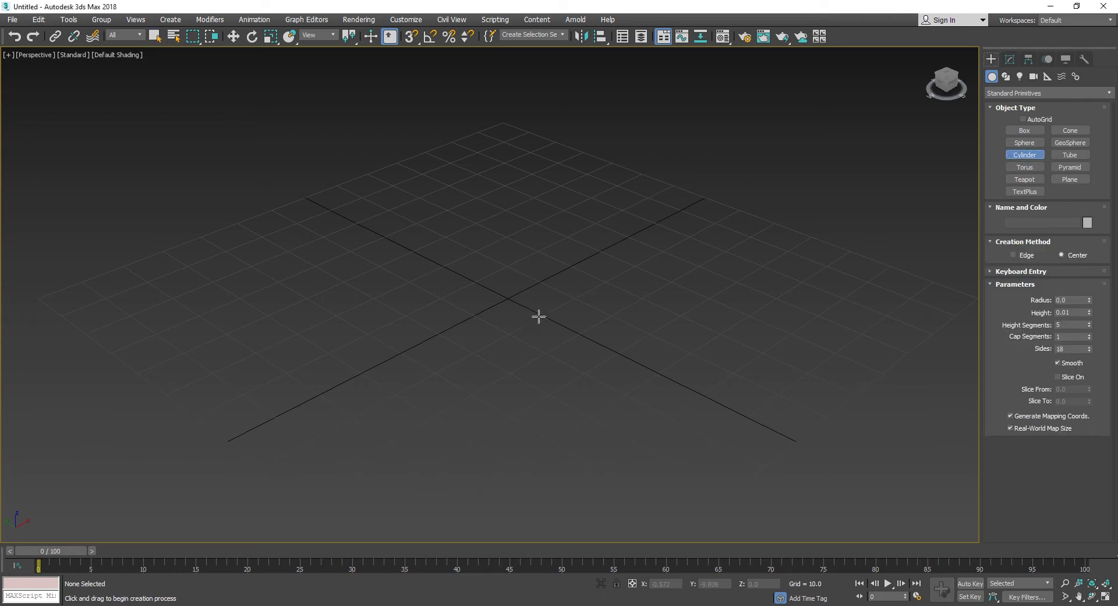
mouse_move(509, 297)
left_mouse_down()
mouse_move(589, 364)
mouse_move(667, 406)
left_mouse_up()
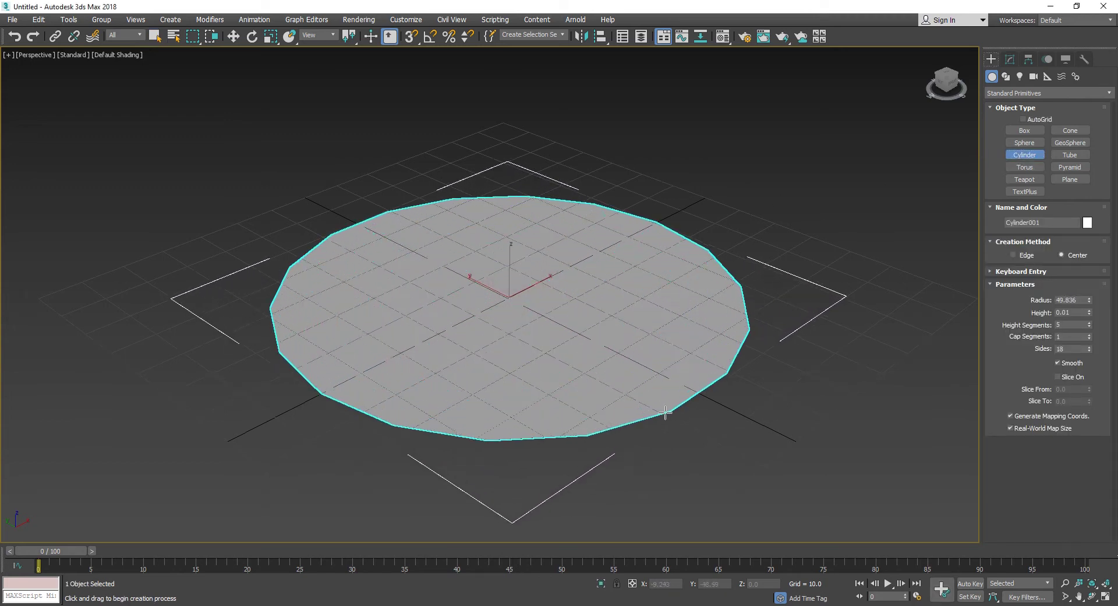
key("F4")
scroll(645, 233, "down", 3)
right_click(1090, 324)
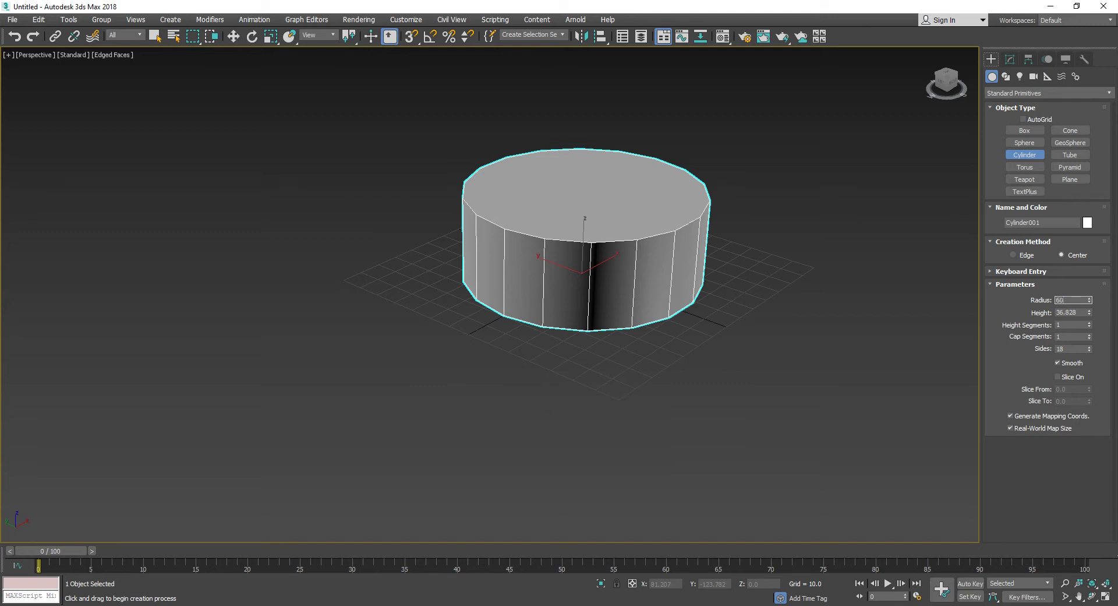
key("Tab")
type("4")
key("Return")
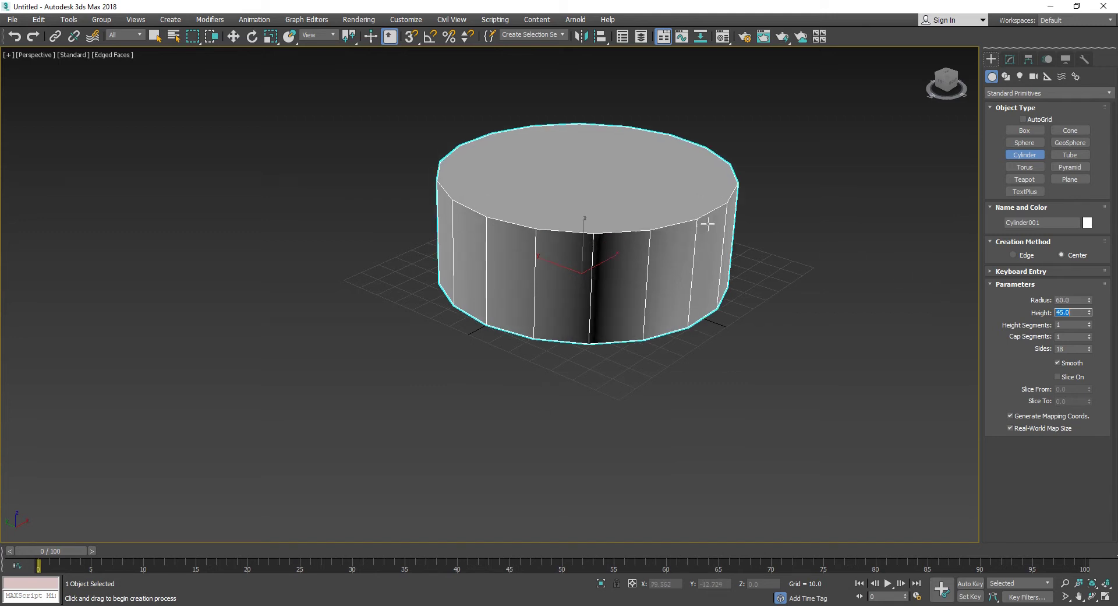
scroll(621, 223, "down", 3)
scroll(620, 224, "up", 2)
Step: Convert Cylinder001 to an Editable Poly
right_click(619, 248)
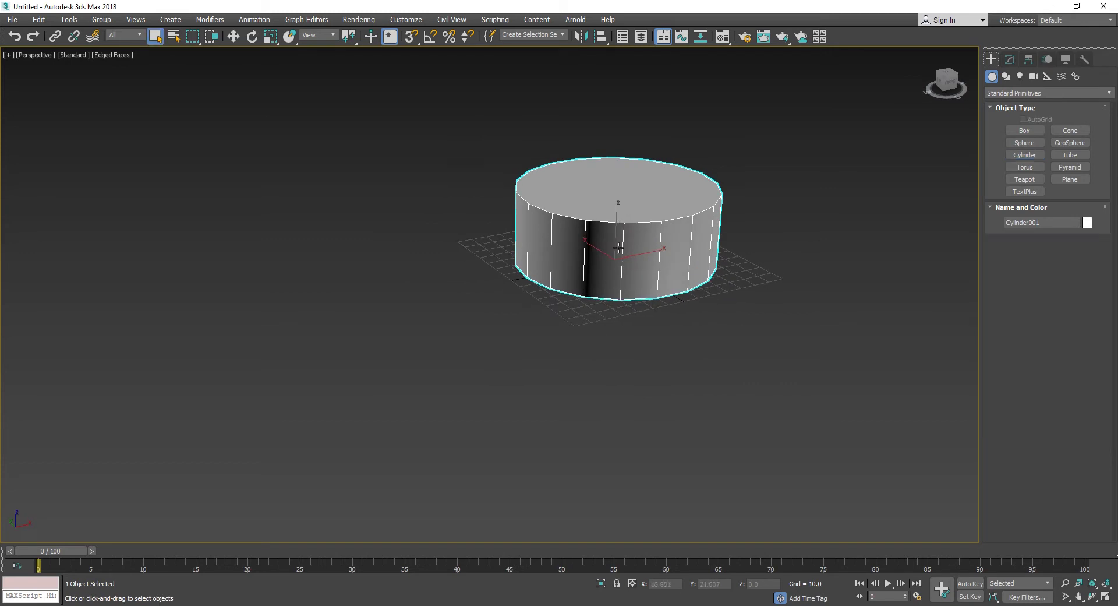
right_click(653, 246)
mouse_move(690, 366)
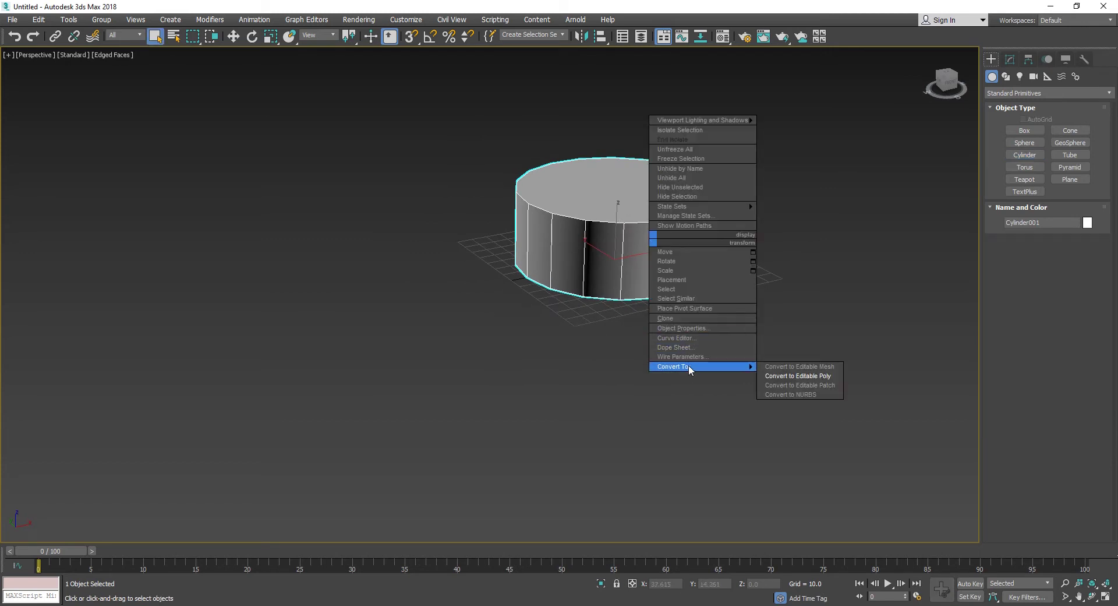
left_click(792, 376)
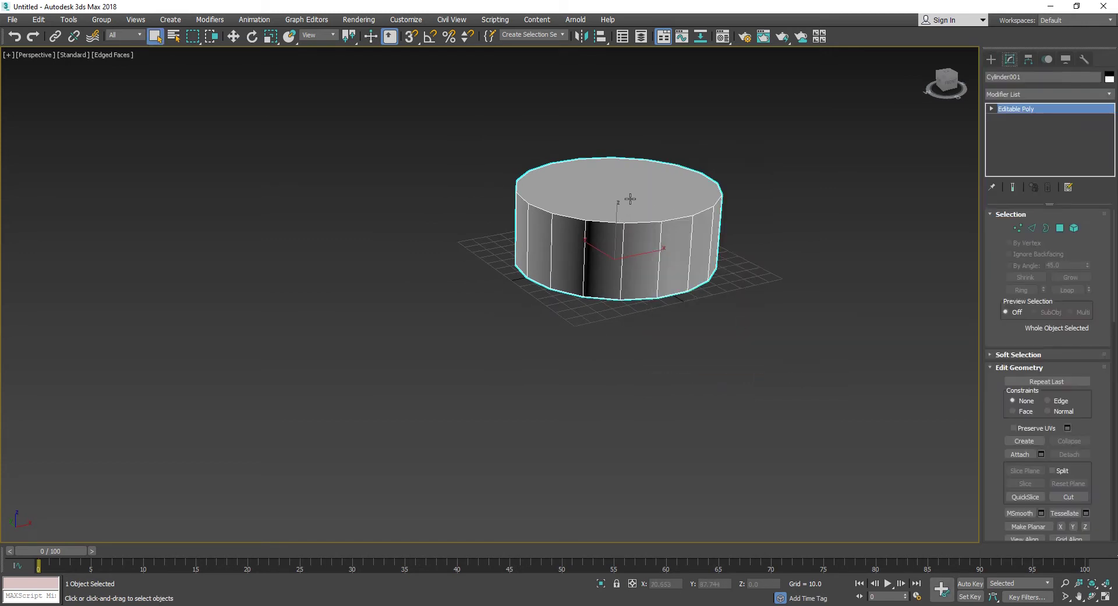
Step: Maximize the Front viewport, frame the cylinder and enter Vertex sub-object level
key("alt+w")
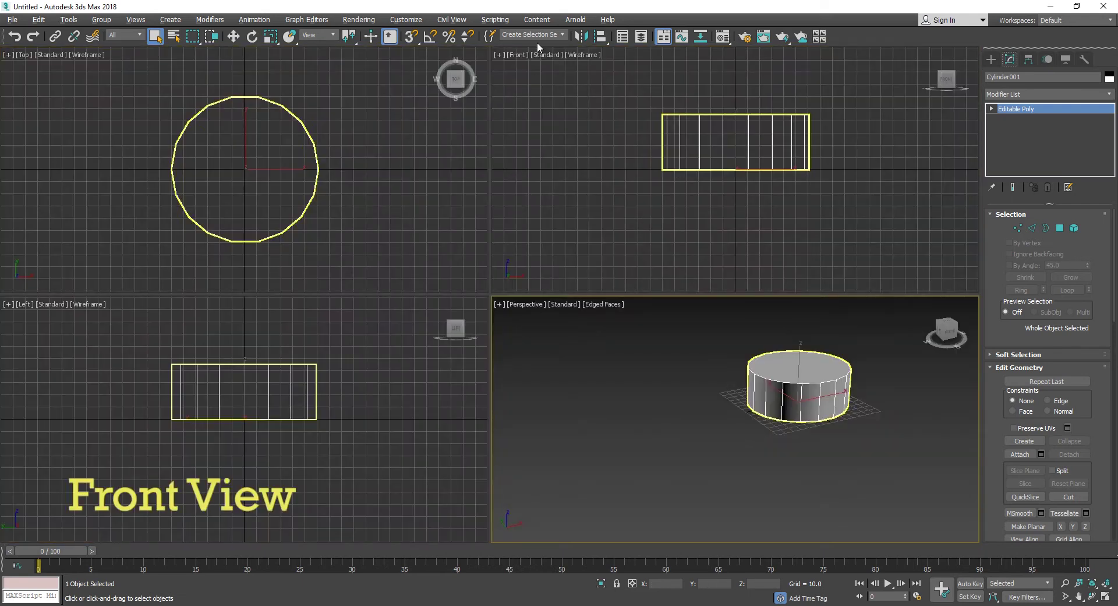
right_click(517, 67)
key("alt+w")
scroll(554, 219, "up", 3)
scroll(628, 228, "up", 3)
left_click(1018, 228)
scroll(759, 316, "down", 2)
middle_click_drag(758, 317, 789, 344)
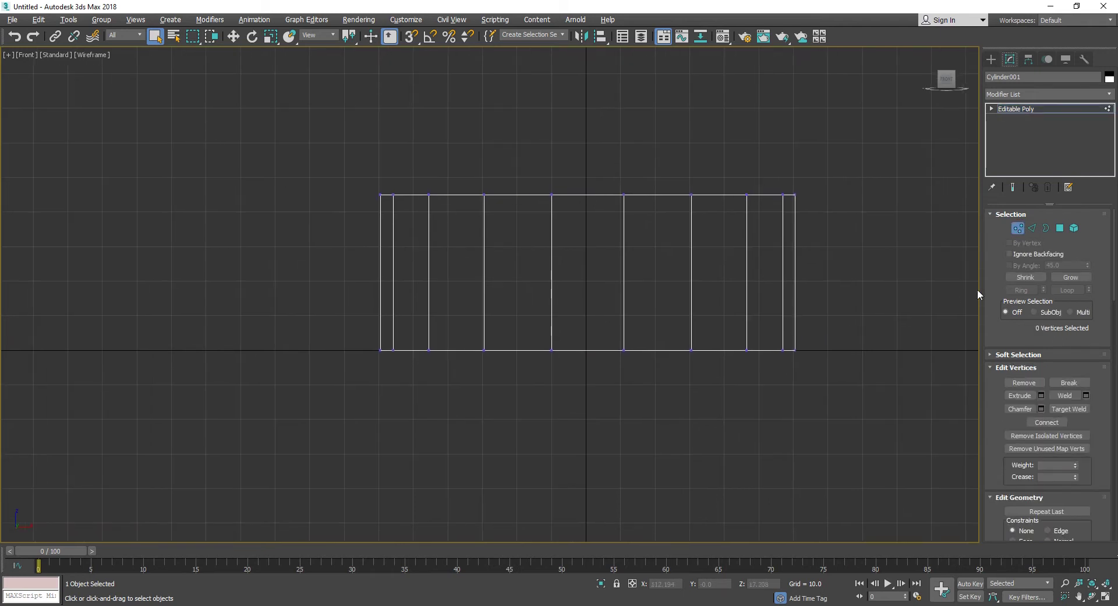
Step: Box-select the cylinder's side polygons in the Front view and delete them, keeping the caps
left_click(1060, 228)
left_click_drag(780, 358, 638, 308)
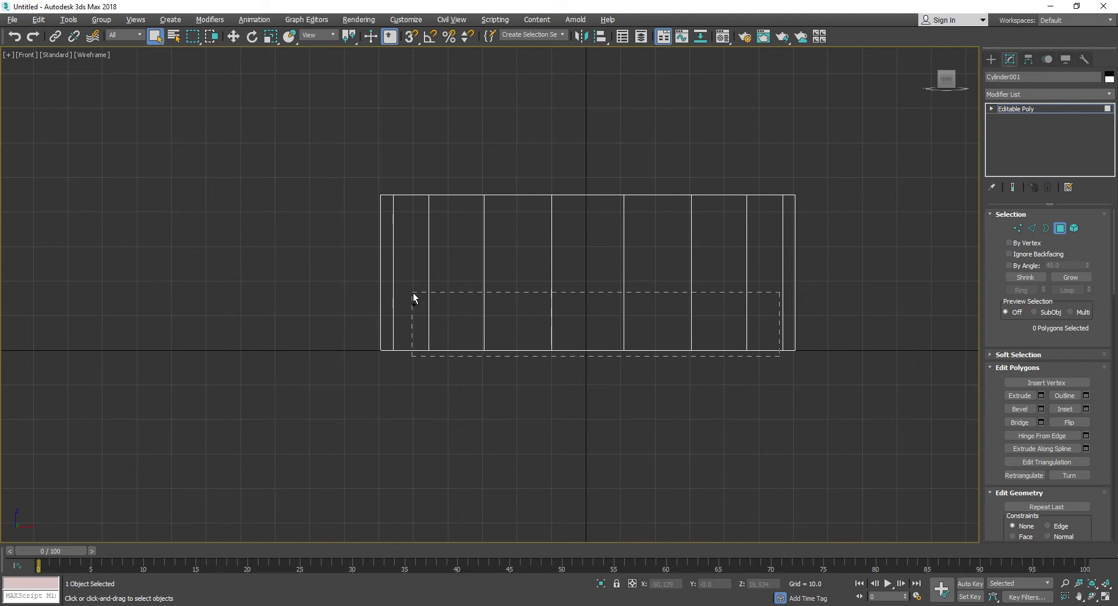
left_click_drag(413, 295, 407, 291)
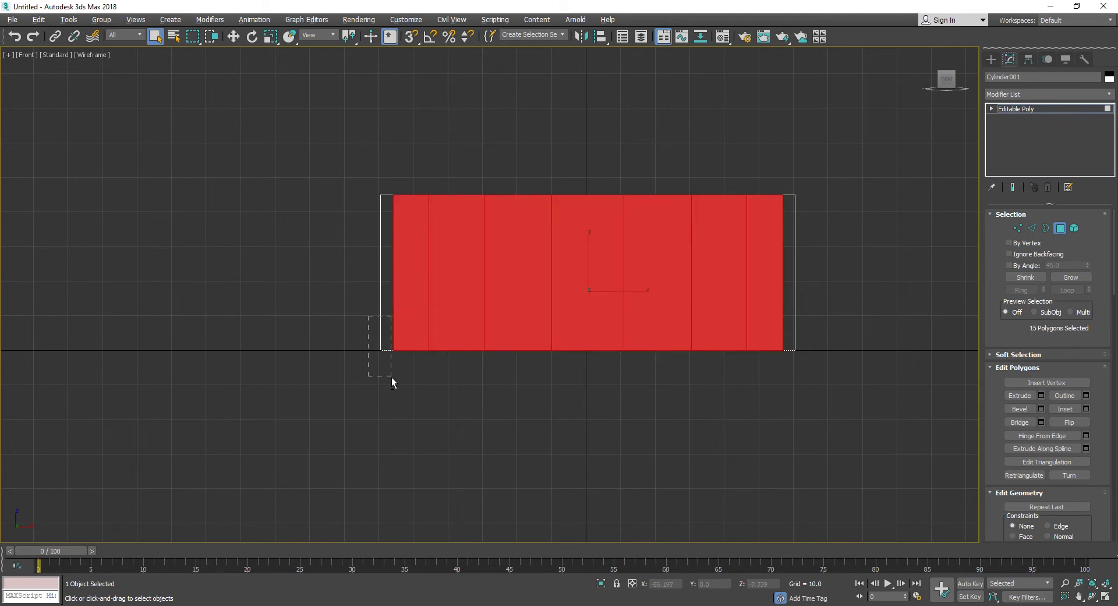
key("alt+w")
key("alt+w")
scroll(747, 363, "up", 3)
scroll(690, 362, "down", 3)
mouse_move(612, 277)
middle_mouse_down("alt")
mouse_move(598, 256)
mouse_move(547, 247)
mouse_move(636, 233)
middle_mouse_up("alt")
key("Delete")
left_click(630, 233)
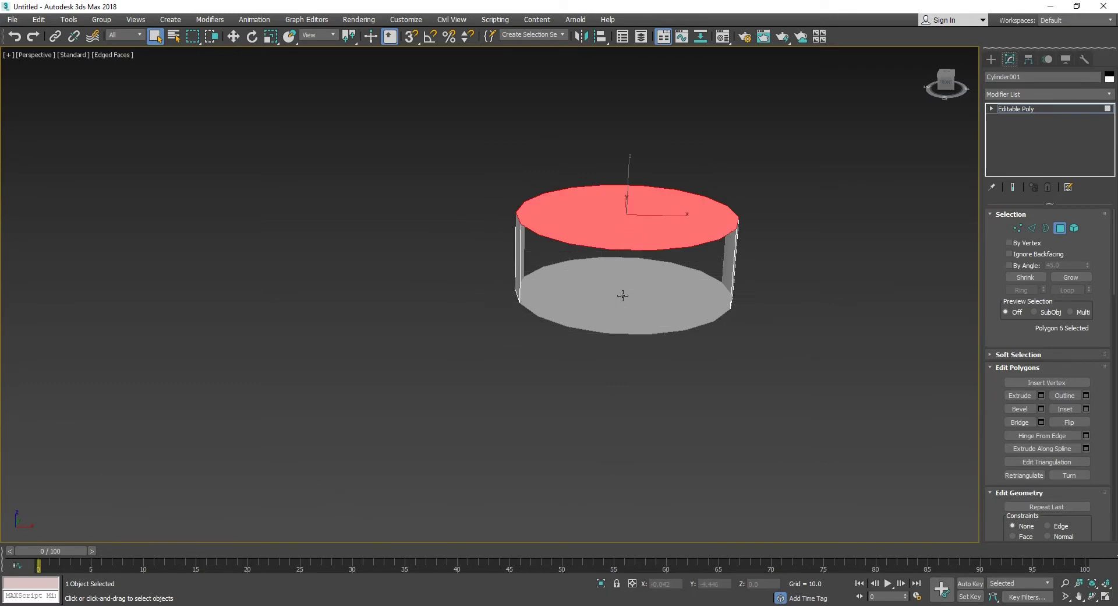
Step: Select both the top and bottom cap polygons
left_click(623, 295)
left_click(605, 228, "ctrl")
middle_click_drag(604, 228, 606, 247, "alt")
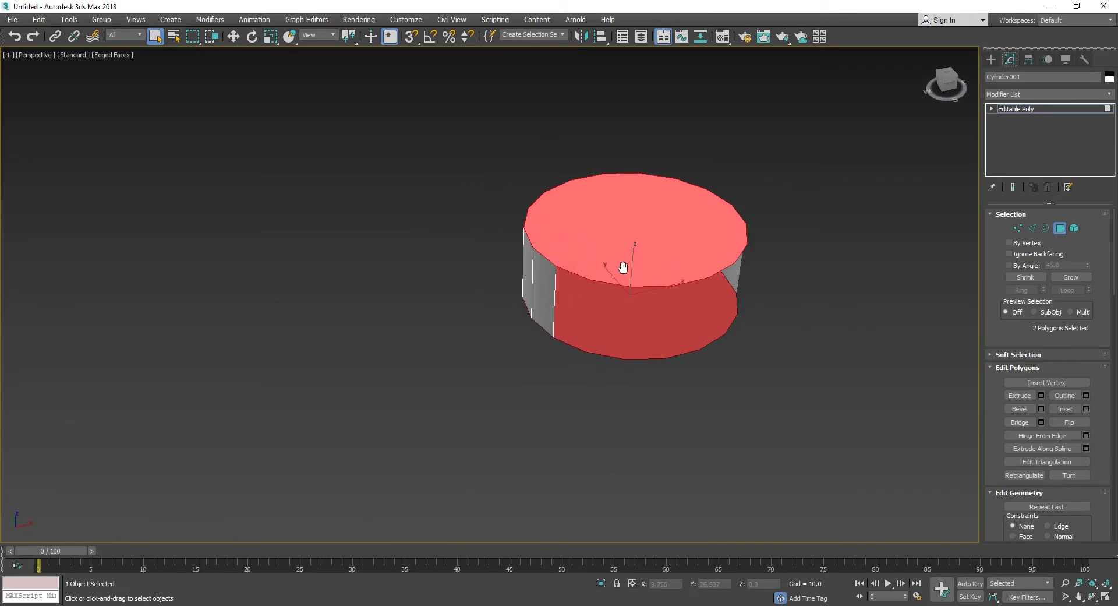
scroll(604, 247, "up", 3)
Step: Inset both caps by about 4.258 and delete their centre faces, leaving thin rims
right_click(601, 244)
left_click(507, 306)
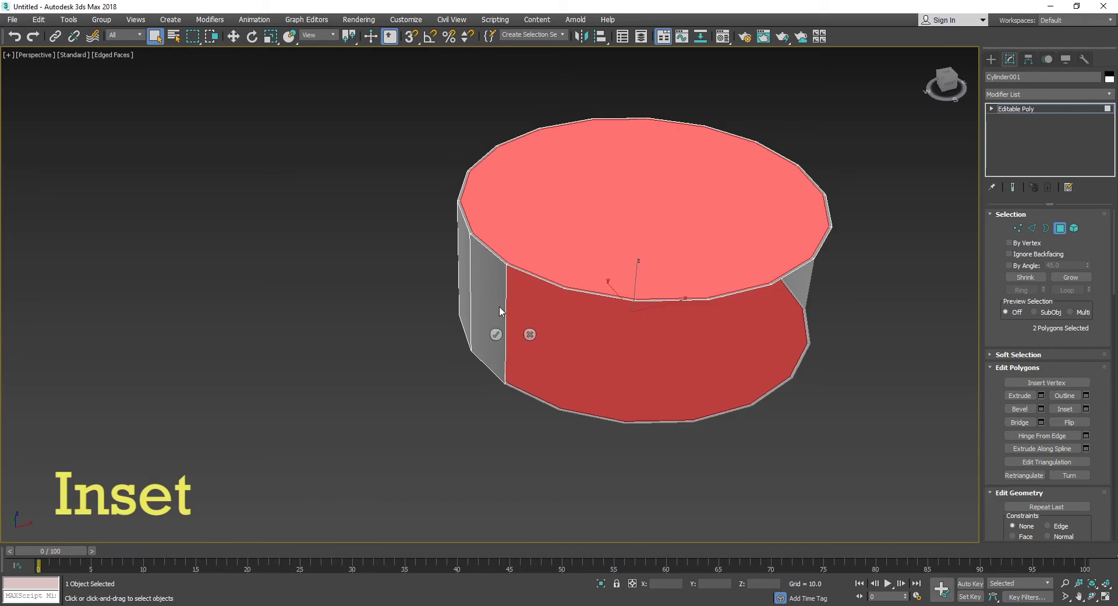
scroll(512, 300, "up", 5)
scroll(511, 301, "down", 5)
middle_click_drag(511, 300, 501, 305, "alt")
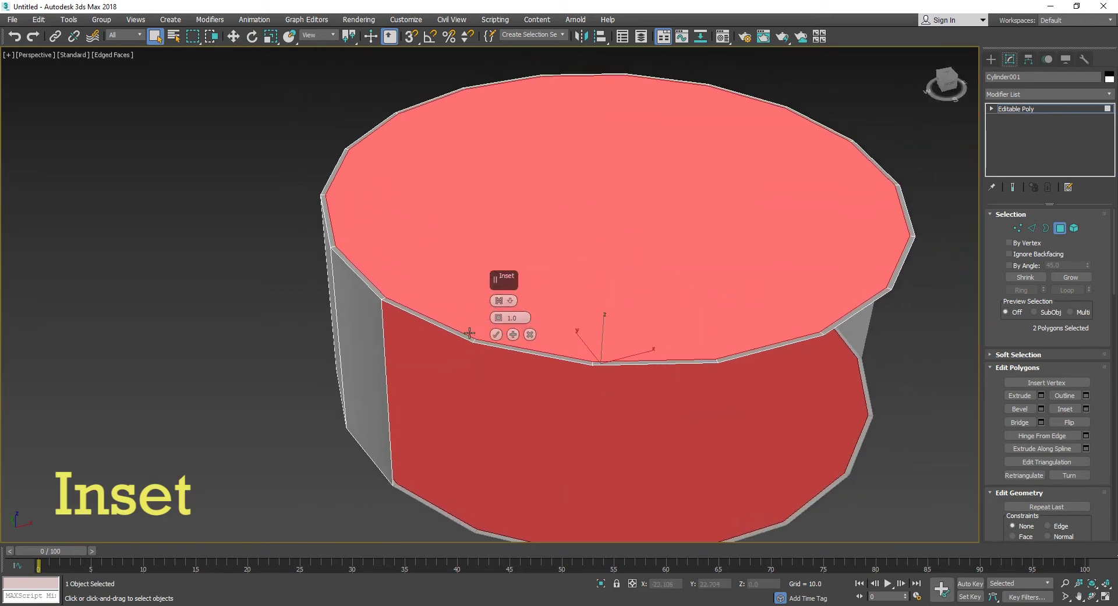
left_click_drag(502, 305, 507, 299)
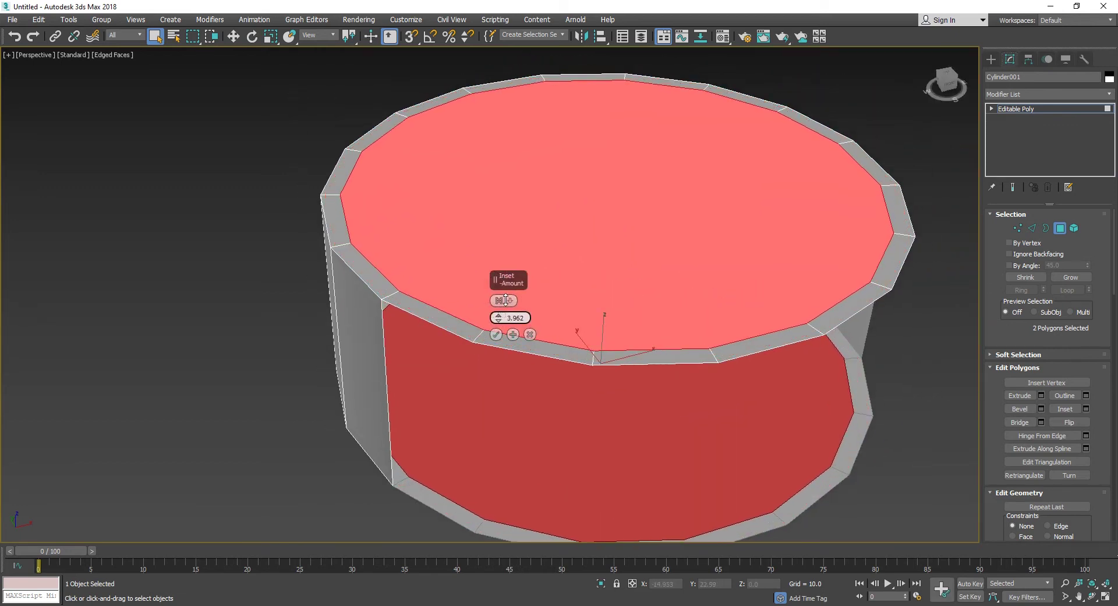
left_click(496, 335)
scroll(524, 321, "down", 2)
scroll(524, 321, "down", 1)
key("Delete")
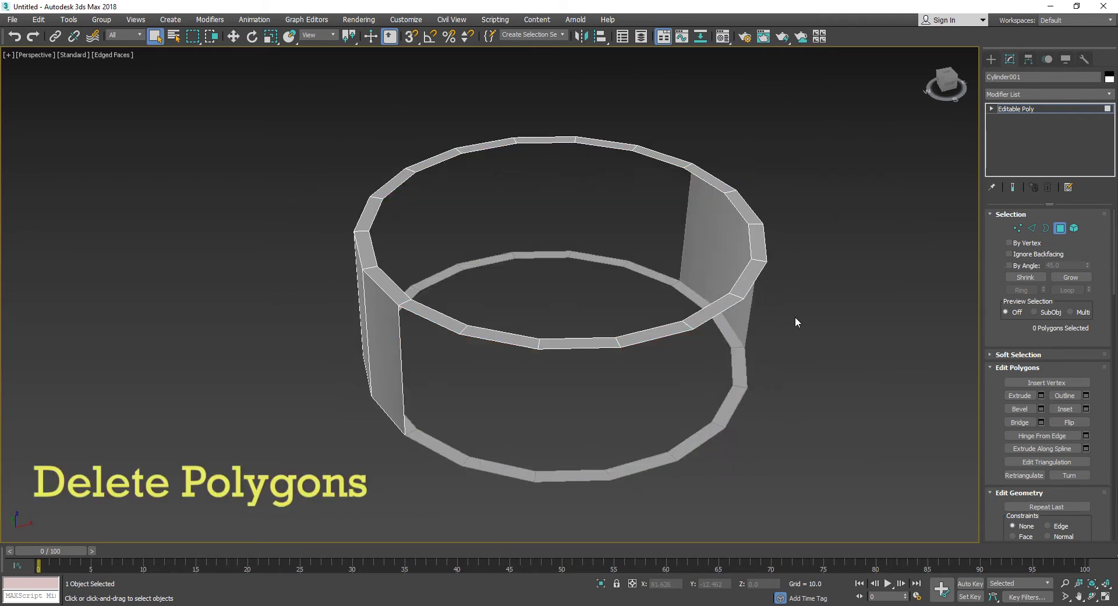
Step: Select the bottom ring's border edge loop at Edge level
left_click(1031, 229)
scroll(662, 391, "down", 2)
scroll(599, 376, "up", 1)
scroll(515, 414, "up", 4)
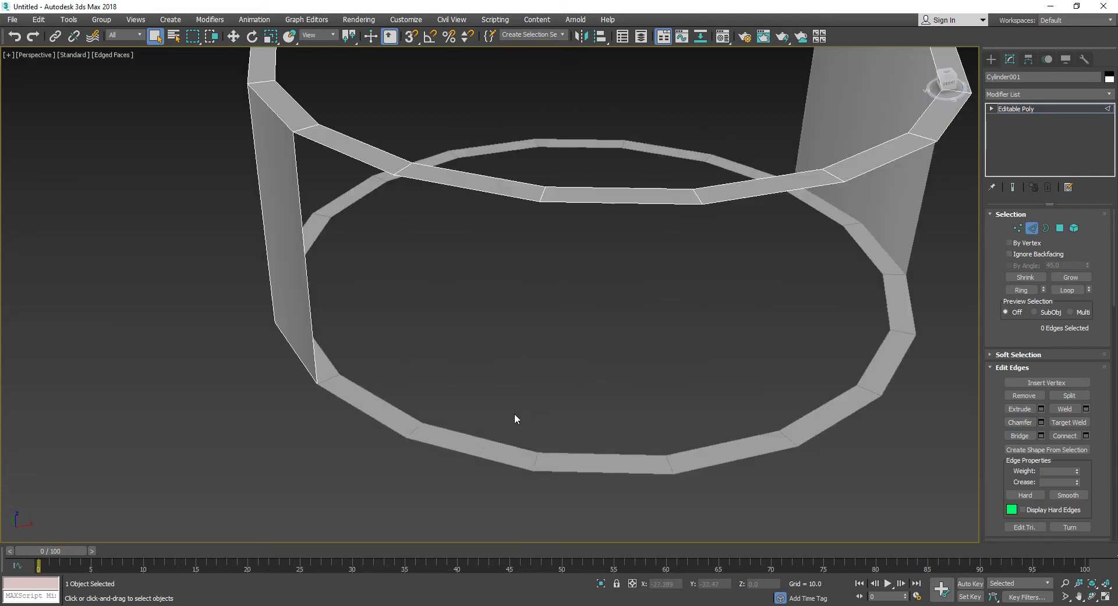
double_click(484, 466)
scroll(461, 431, "down", 3)
mouse_move(437, 415)
middle_mouse_down("alt")
mouse_move(547, 390)
mouse_move(424, 357)
middle_mouse_up("alt")
scroll(509, 425, "down", 2)
middle_click_drag(512, 353, 570, 364, "alt")
Step: Shift-move the bottom border loop downward to extrude a short rim wall
key("w")
scroll(646, 341, "down", 2)
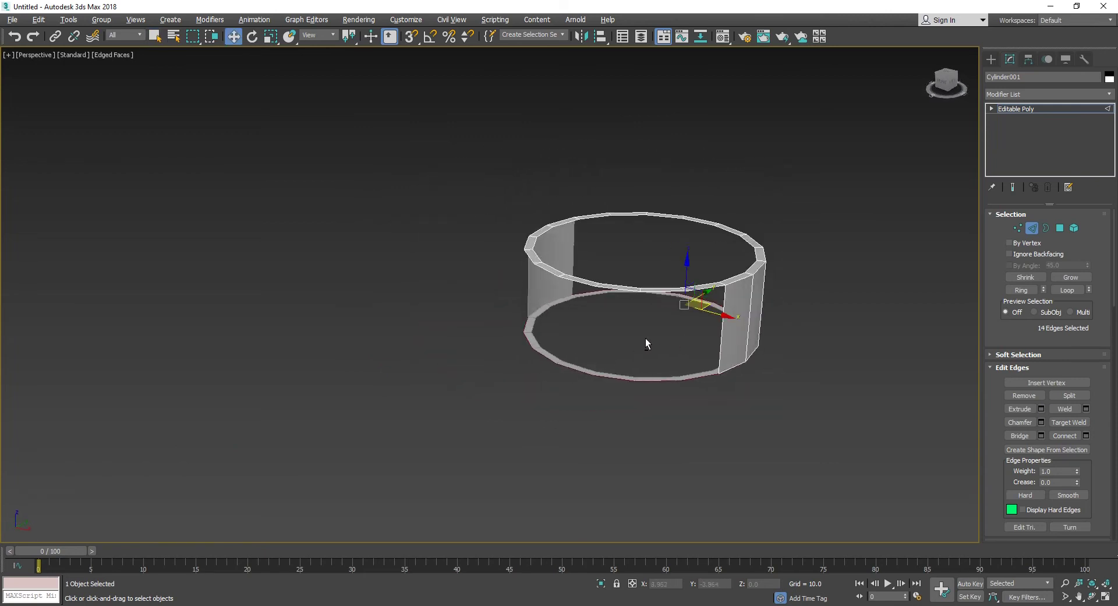
middle_click_drag(645, 343, 616, 358, "alt")
scroll(713, 361, "up", 2)
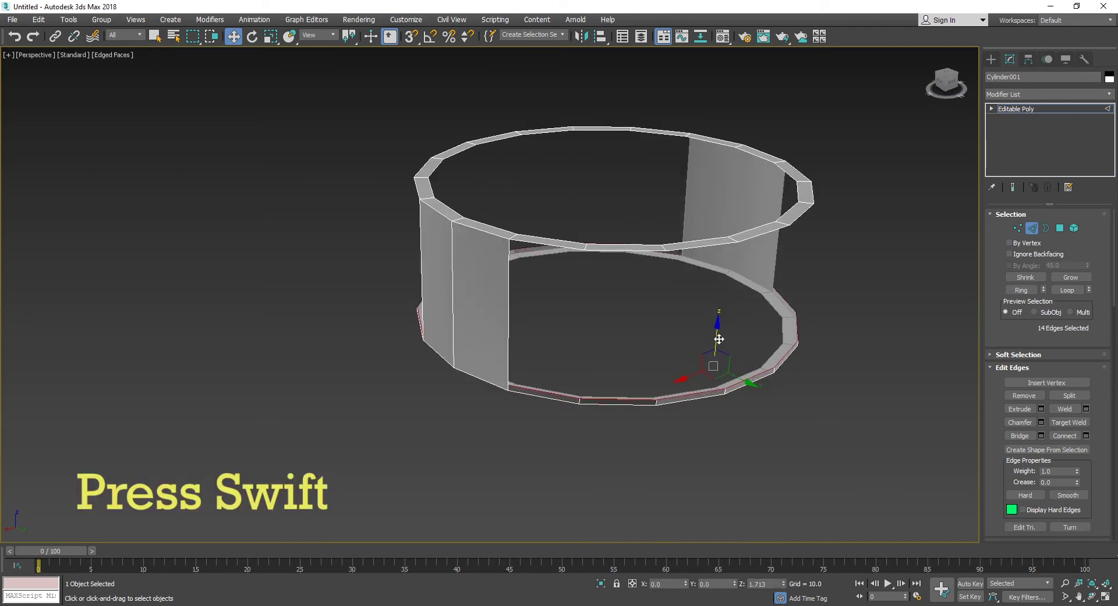
left_click_drag(715, 344, 717, 360, "shift")
mouse_move(572, 379)
middle_mouse_down("alt")
mouse_move(581, 304)
mouse_move(549, 287)
mouse_move(593, 309)
mouse_move(716, 306)
middle_mouse_up("alt")
Step: Select the vertical edges of the wall panels
left_click(833, 310)
mouse_move(833, 310)
middle_mouse_down("alt")
mouse_move(679, 310)
mouse_move(731, 286)
middle_mouse_up("alt")
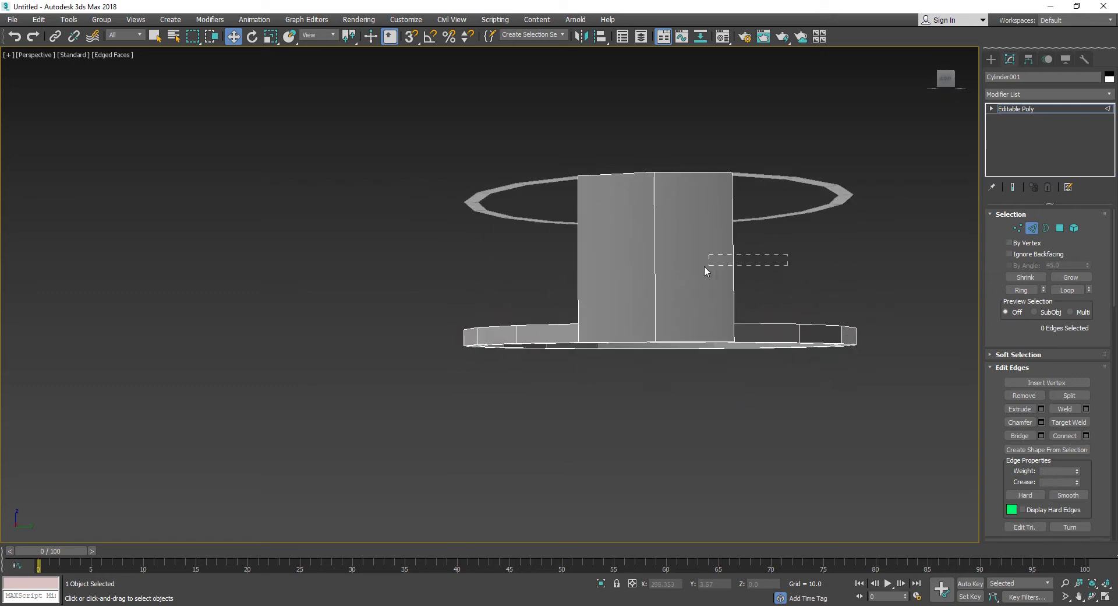
left_click_drag(546, 268, 546, 268)
mouse_move(567, 257)
middle_mouse_down("alt")
mouse_move(591, 282)
mouse_move(718, 282)
mouse_move(645, 297)
middle_mouse_up("alt")
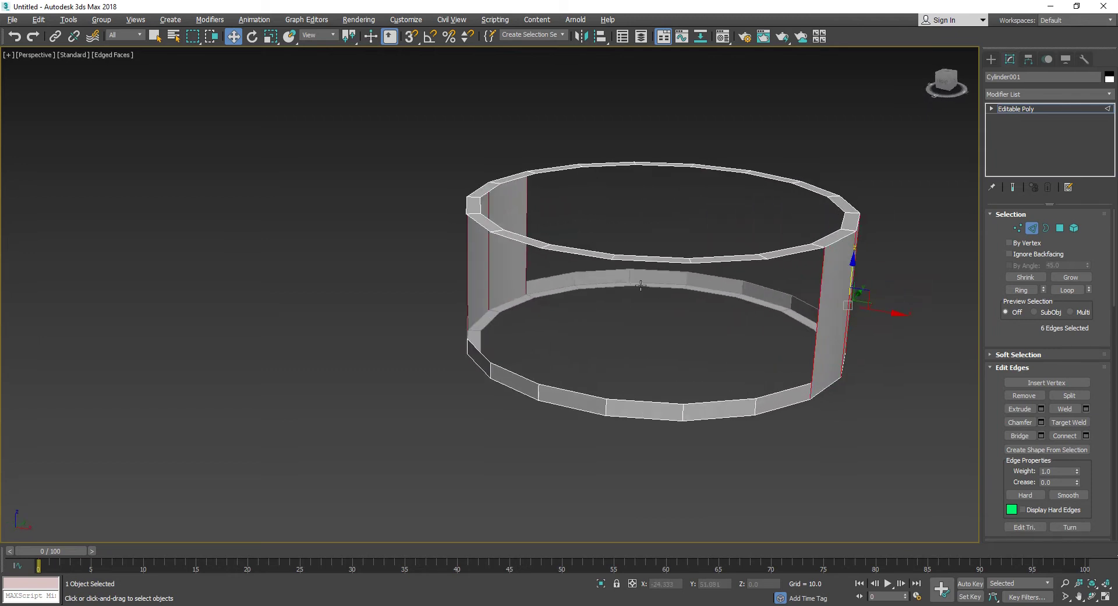
Step: Connect the panels' vertical edges with 2 segments and pinch 71
right_click(642, 294)
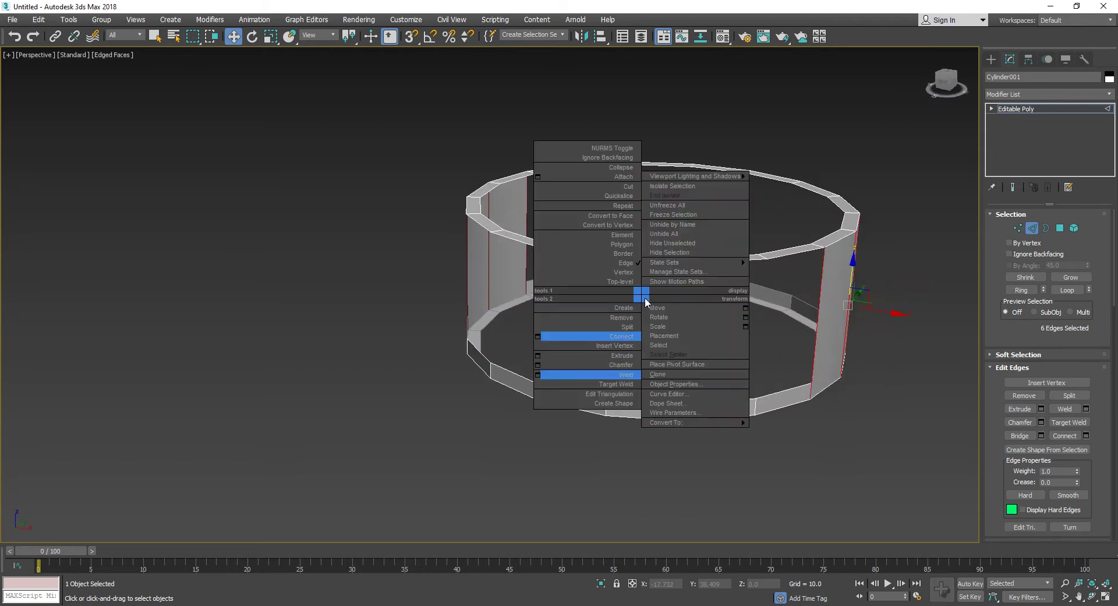
left_click(536, 336)
middle_click_drag(632, 335, 581, 317, "alt")
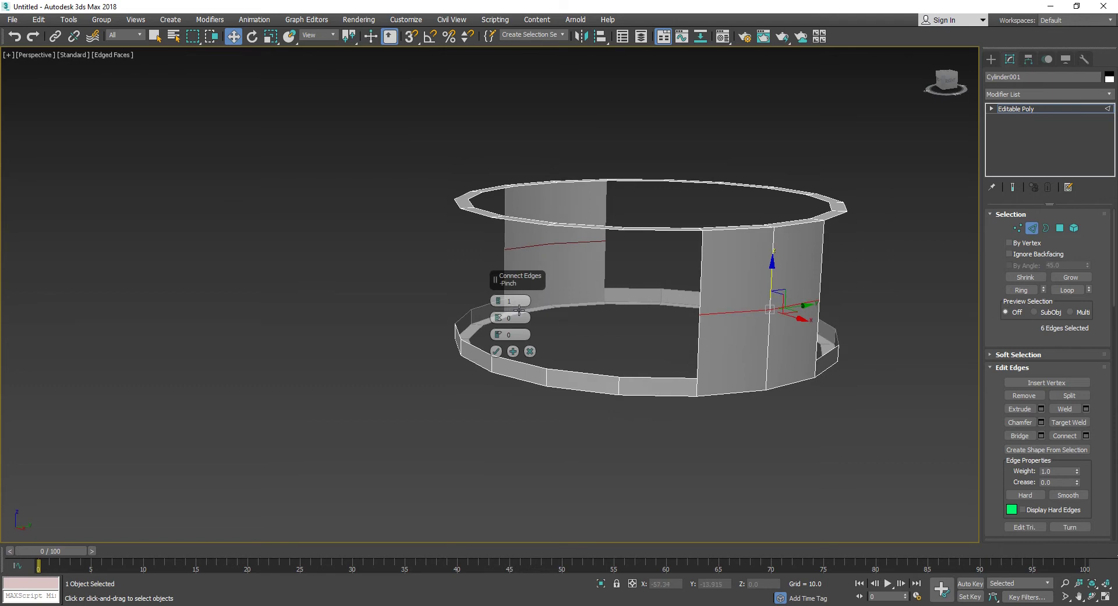
type("1")
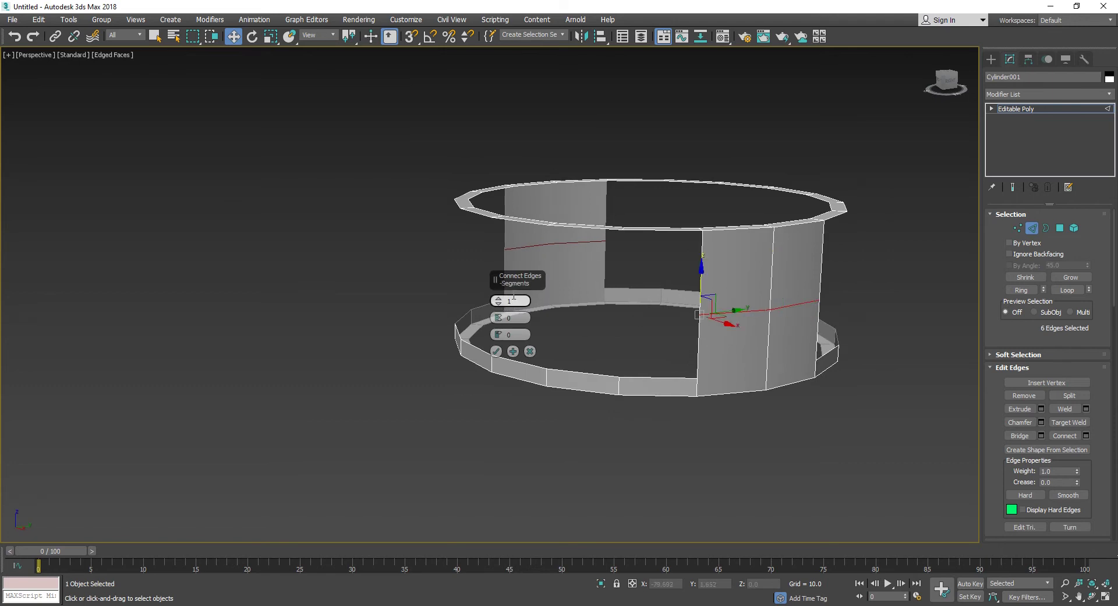
left_click_drag(498, 303, 498, 300)
scroll(667, 300, "up", 2)
scroll(572, 274, "up", 2)
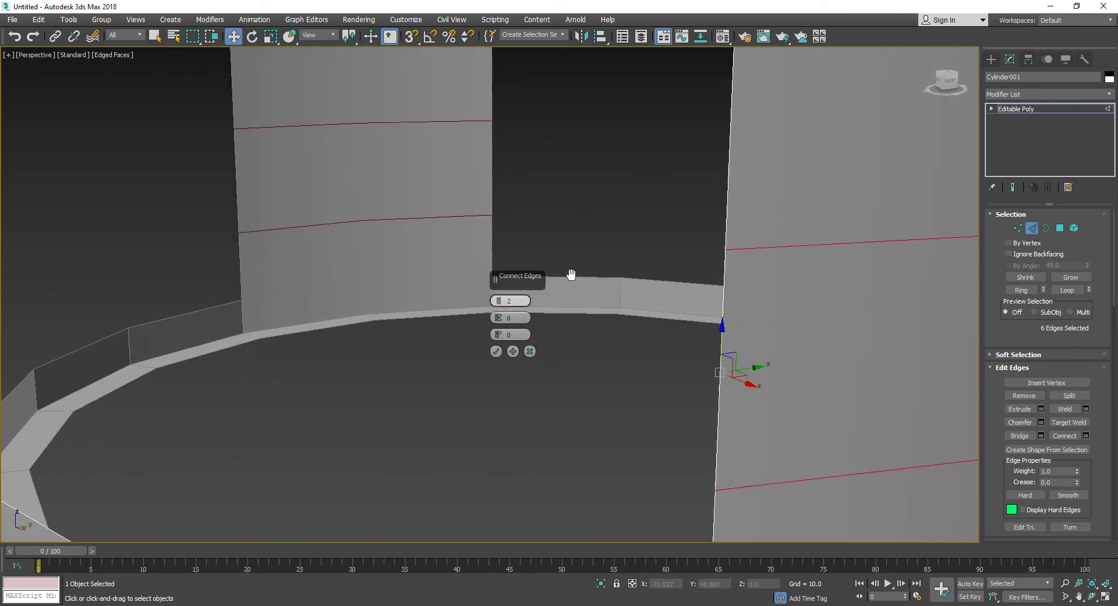
scroll(571, 294, "down", 5)
scroll(606, 300, "up", 3)
middle_click_drag(569, 294, 534, 297)
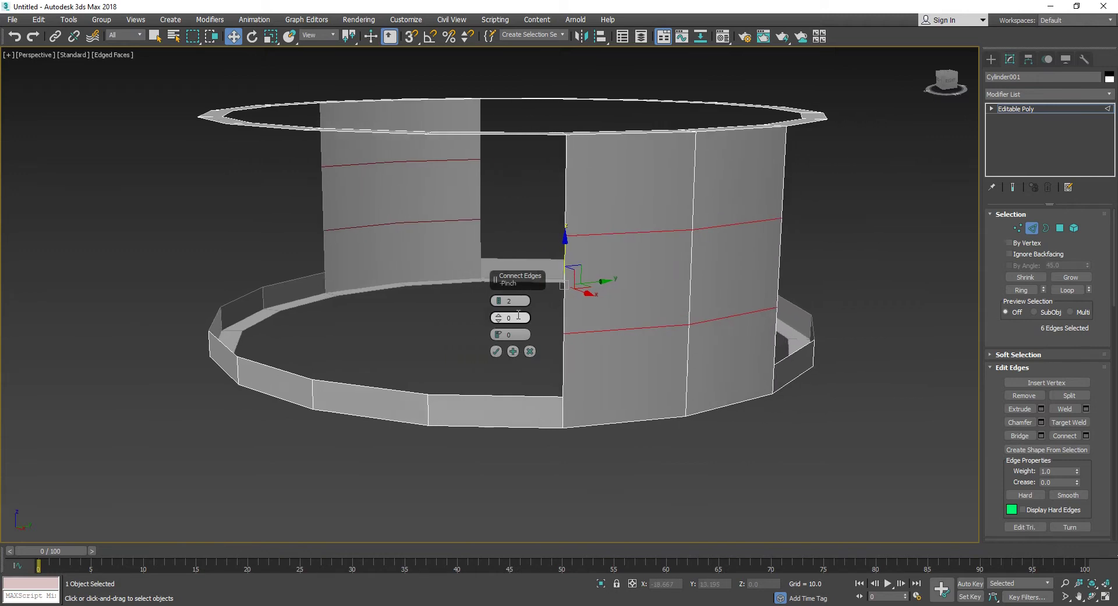
left_click_drag(502, 322, 540, 152)
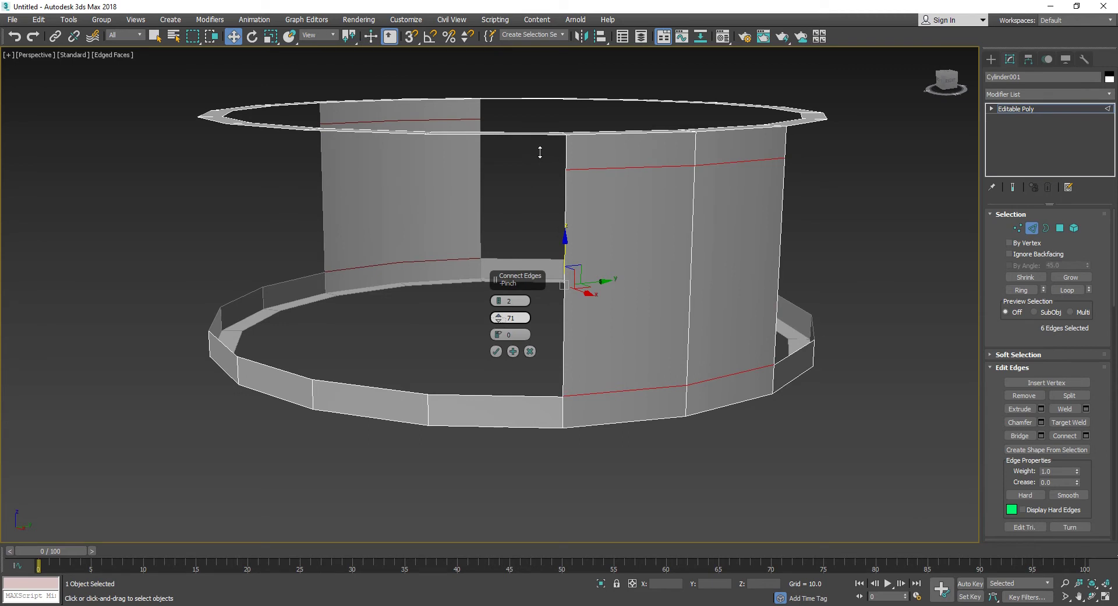
scroll(565, 394, "up", 3)
Step: Nudge the new edge loops slightly upward and confirm the connection
left_click(500, 318)
left_click(496, 352)
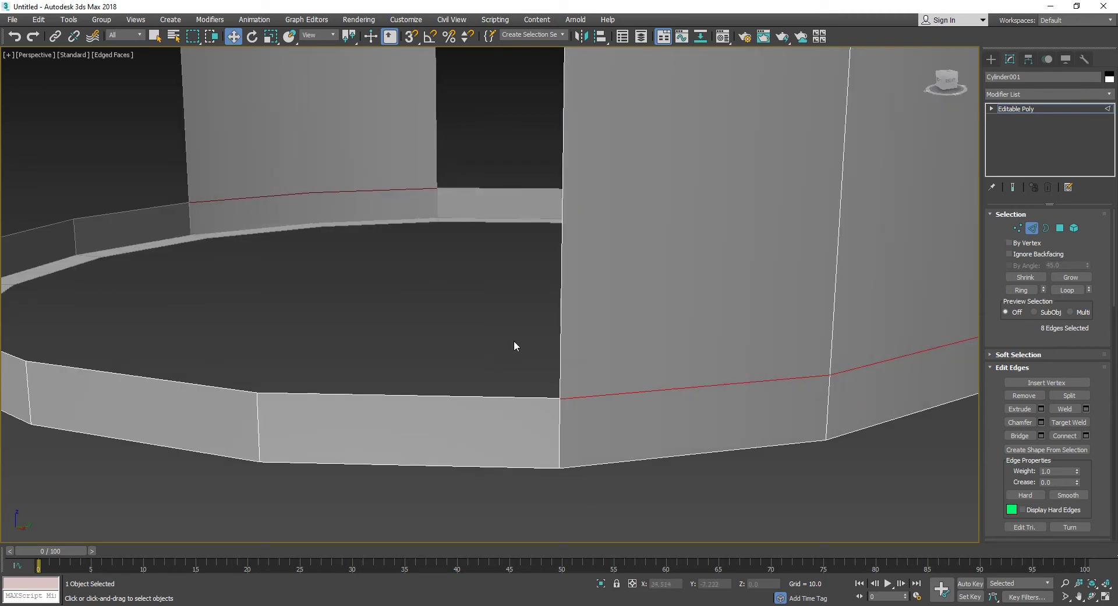
scroll(514, 340, "down", 3)
scroll(522, 322, "down", 3)
scroll(482, 279, "up", 3)
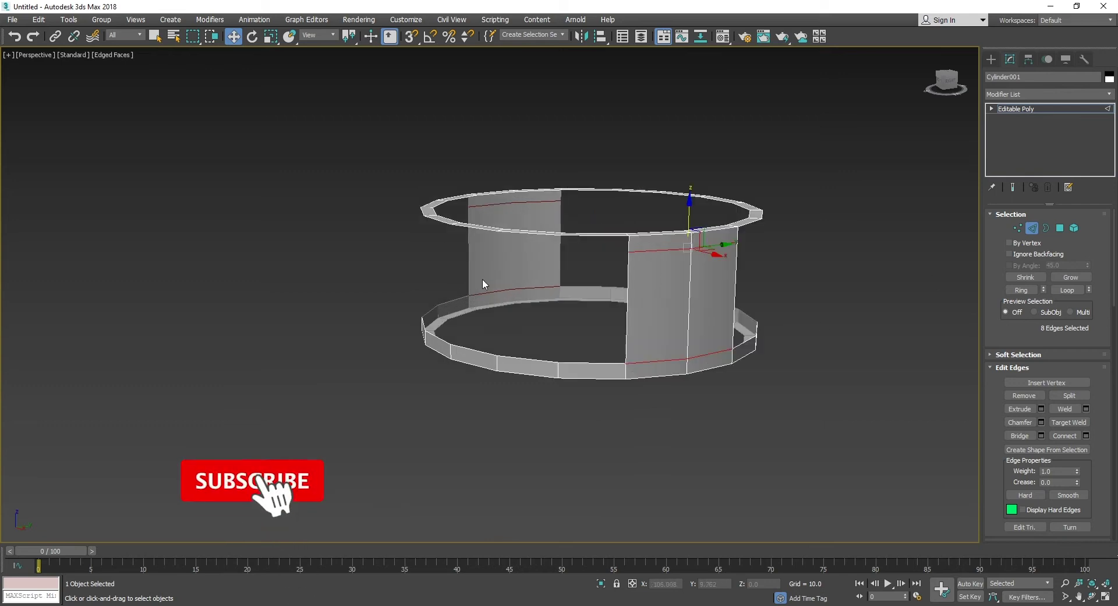
middle_click_drag(483, 279, 565, 281, "alt")
Step: Select the top rim edge loop, excluding the edges above both wall panels
left_click(633, 242)
double_click(633, 242)
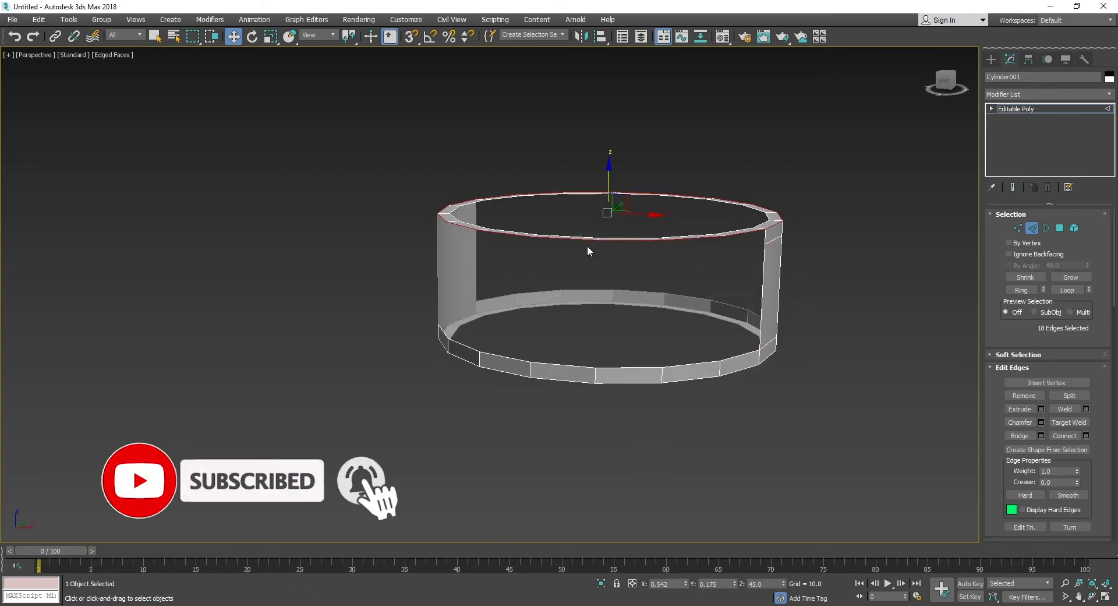
middle_click_drag(588, 246, 642, 242, "alt")
left_click_drag(581, 267, 581, 267, "alt")
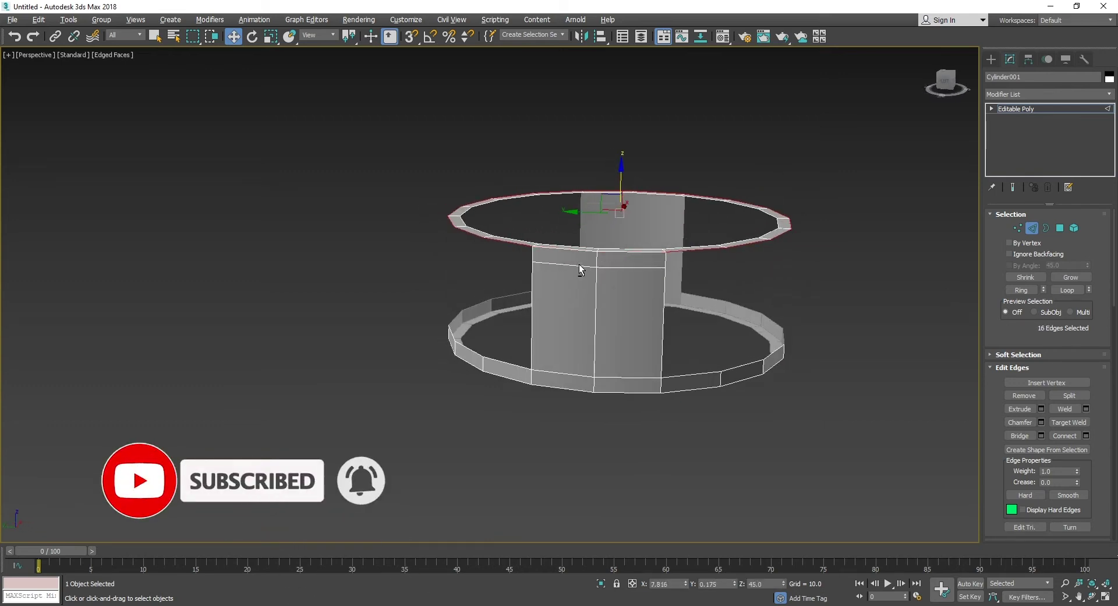
middle_click_drag(702, 249, 512, 260, "alt")
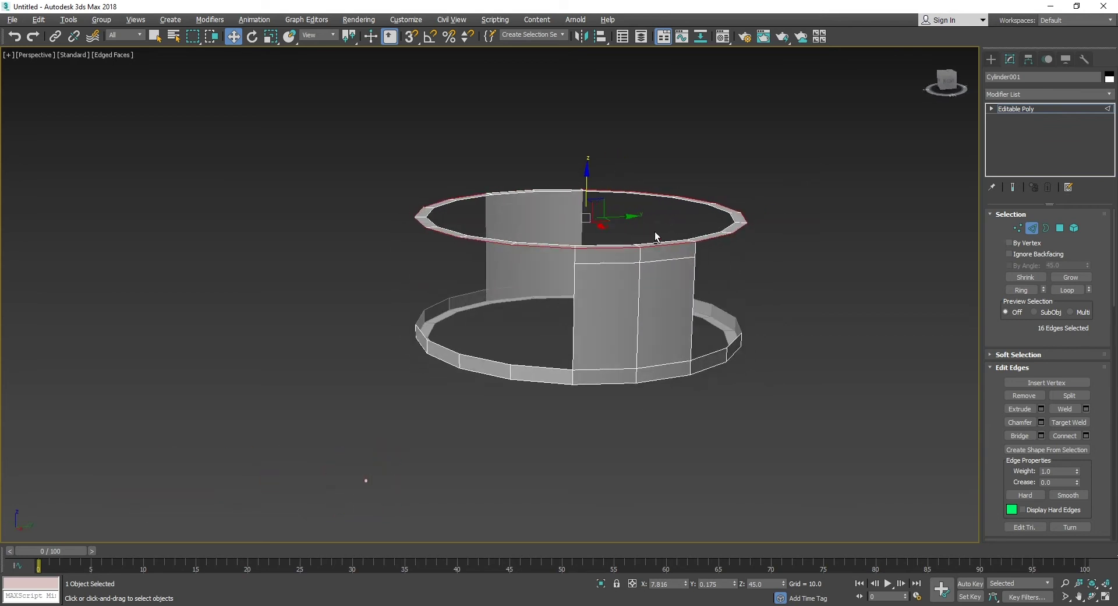
left_click_drag(624, 269, 623, 268, "alt")
mouse_move(623, 268)
middle_mouse_down("alt")
mouse_move(693, 251)
mouse_move(582, 233)
mouse_move(466, 178)
mouse_move(541, 175)
mouse_move(466, 195)
middle_mouse_up("alt")
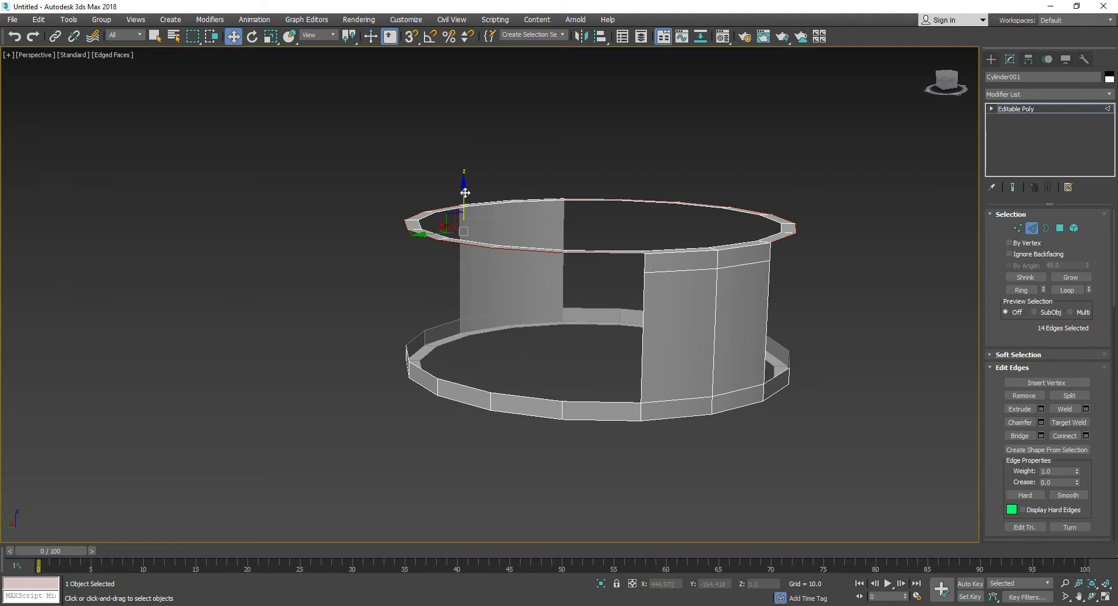
Step: Shift-drag the selected rim edges down to form a narrow band over the gaps
left_click_drag(465, 192, 471, 209, "shift")
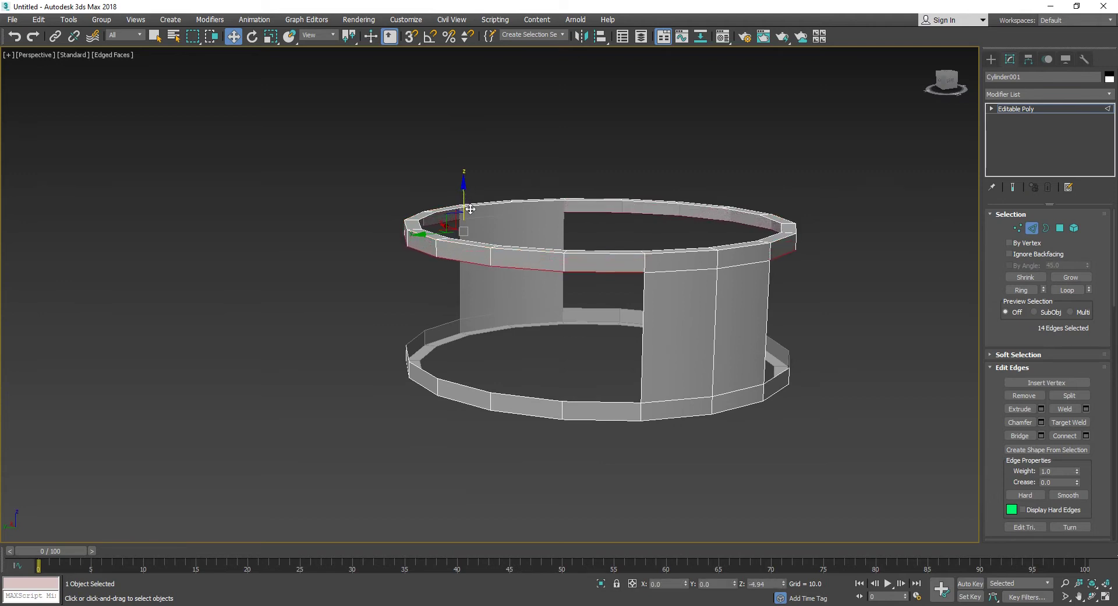
scroll(627, 272, "up", 5)
left_click(535, 290)
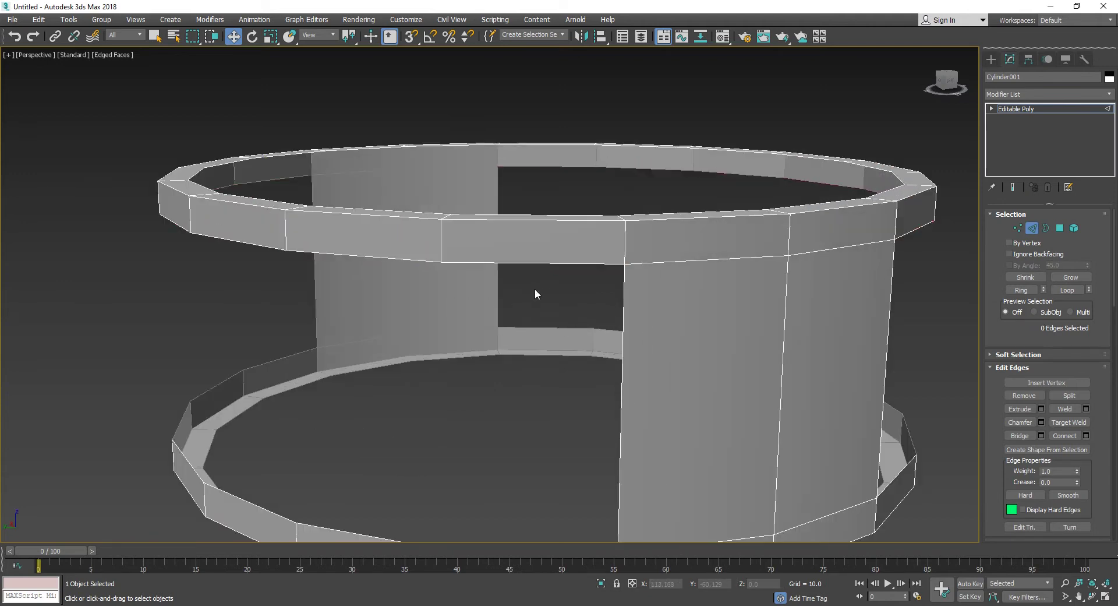
left_click(1017, 228)
Step: Enable Ignore Backfacing and select the first wall panel's four corner vertex pairs
scroll(767, 338, "down", 4)
middle_click_drag(694, 331, 637, 262, "alt")
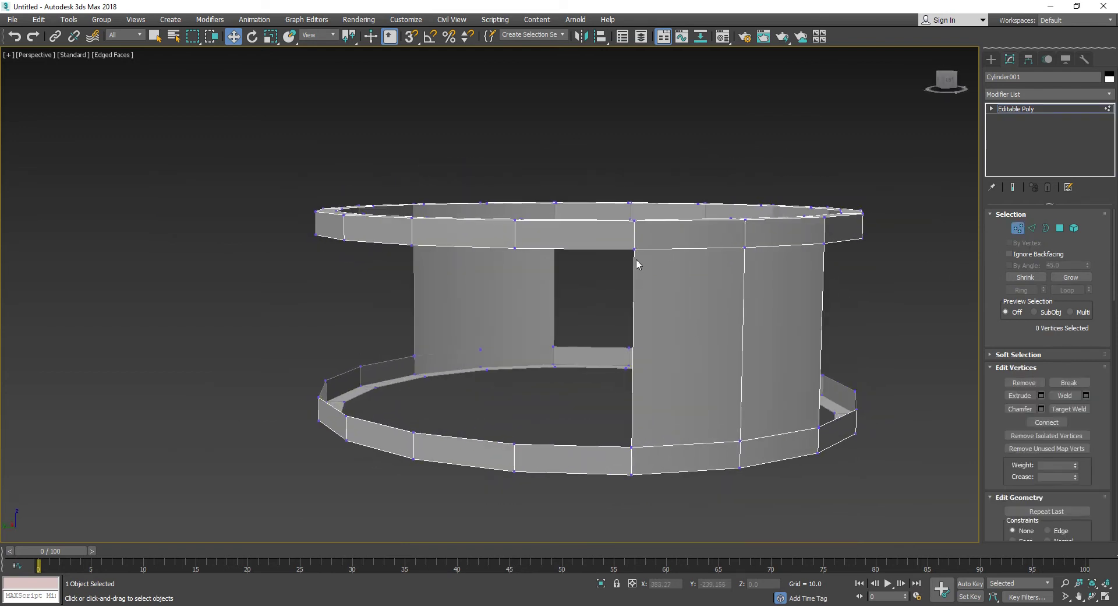
left_click(635, 249)
left_click(1036, 277)
left_click(1009, 254)
left_click_drag(654, 246, 620, 257)
mouse_move(620, 256)
middle_mouse_down("alt")
mouse_move(738, 270)
mouse_move(808, 252)
middle_mouse_up("alt")
left_click(807, 256, "ctrl")
left_click(796, 452, "ctrl")
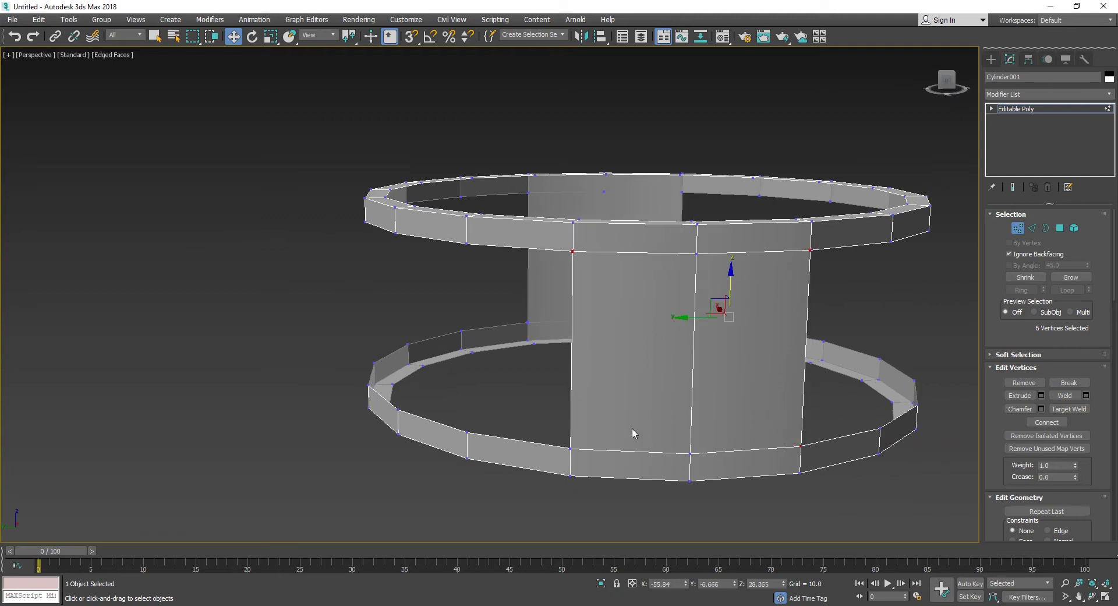
left_click_drag(563, 449, 568, 452, "ctrl")
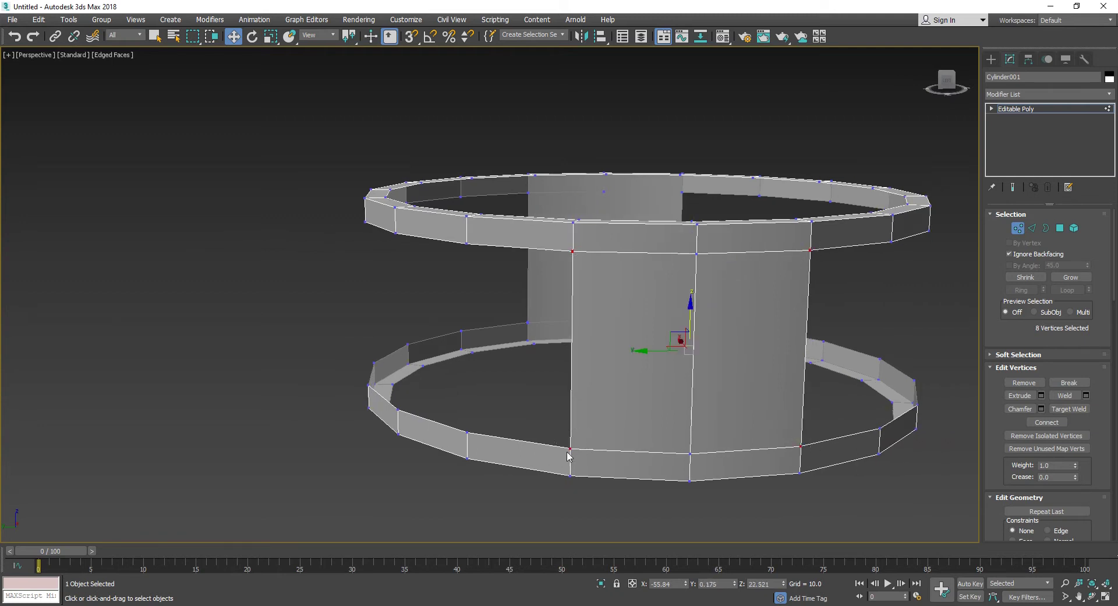
Step: Weld the selected corner vertices with a threshold of 3.062
right_click(769, 360)
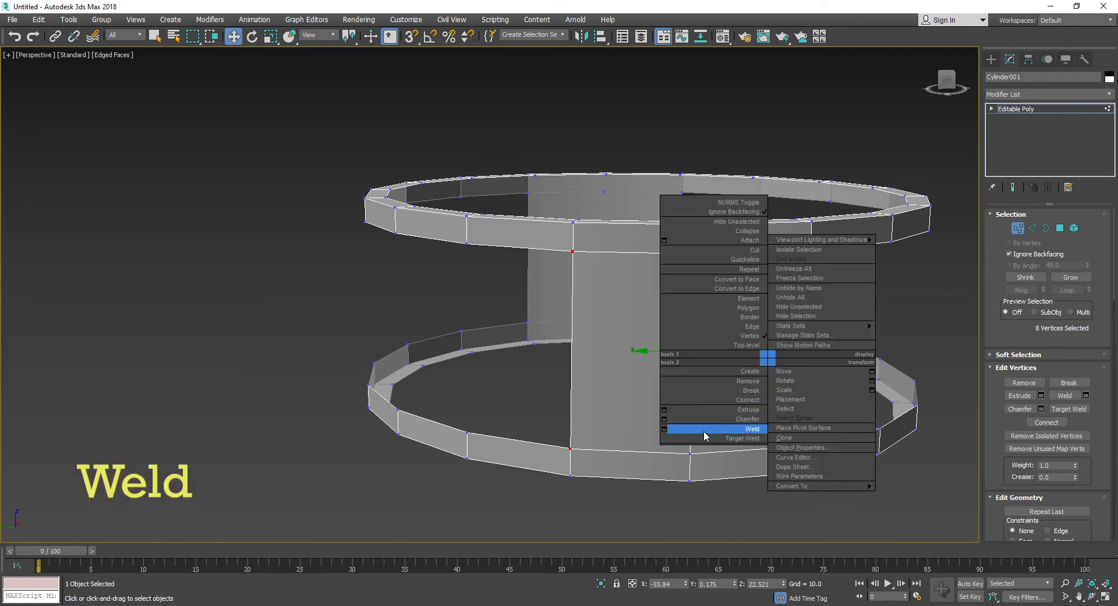
left_click(663, 429)
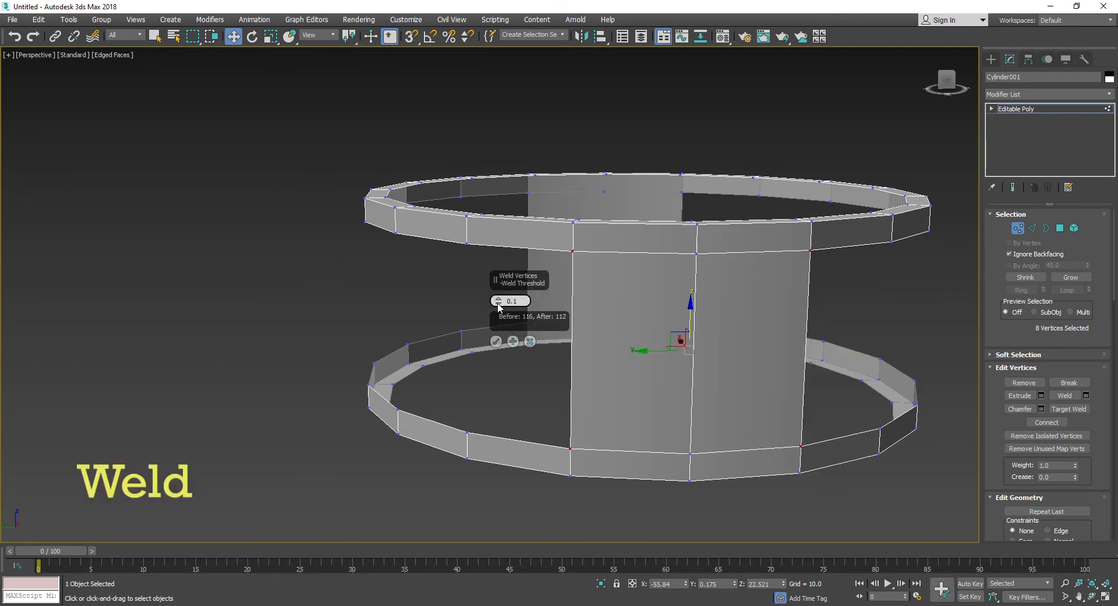
left_click_drag(500, 295, 501, 286)
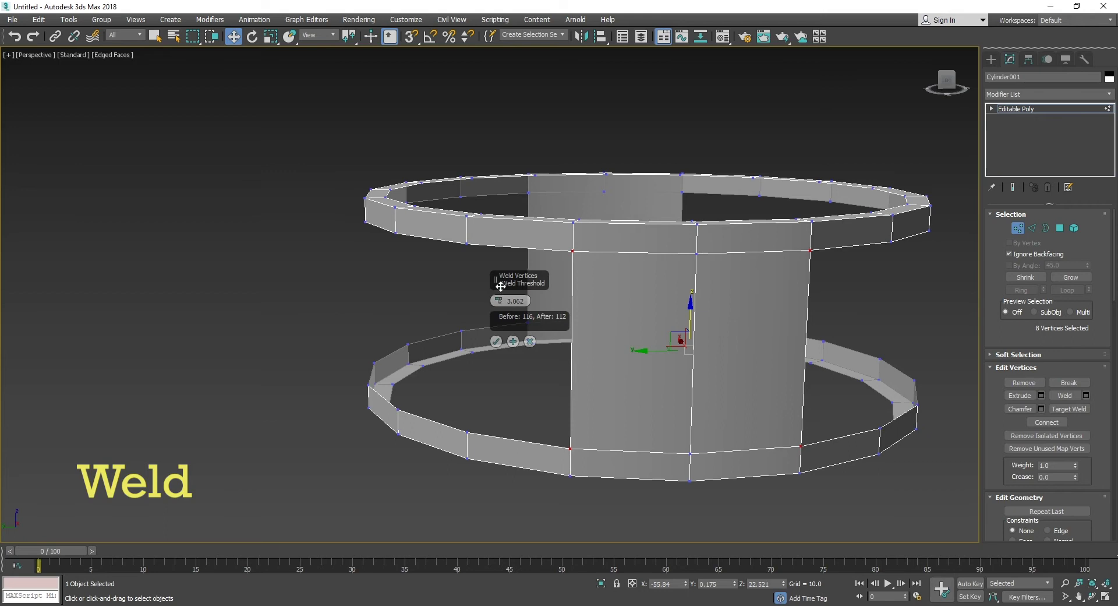
left_click(496, 341)
scroll(530, 408, "down", 5)
mouse_move(537, 400)
middle_mouse_down("alt")
mouse_move(681, 397)
mouse_move(656, 382)
middle_mouse_up("alt")
scroll(533, 338, "up", 2)
scroll(539, 329, "up", 4)
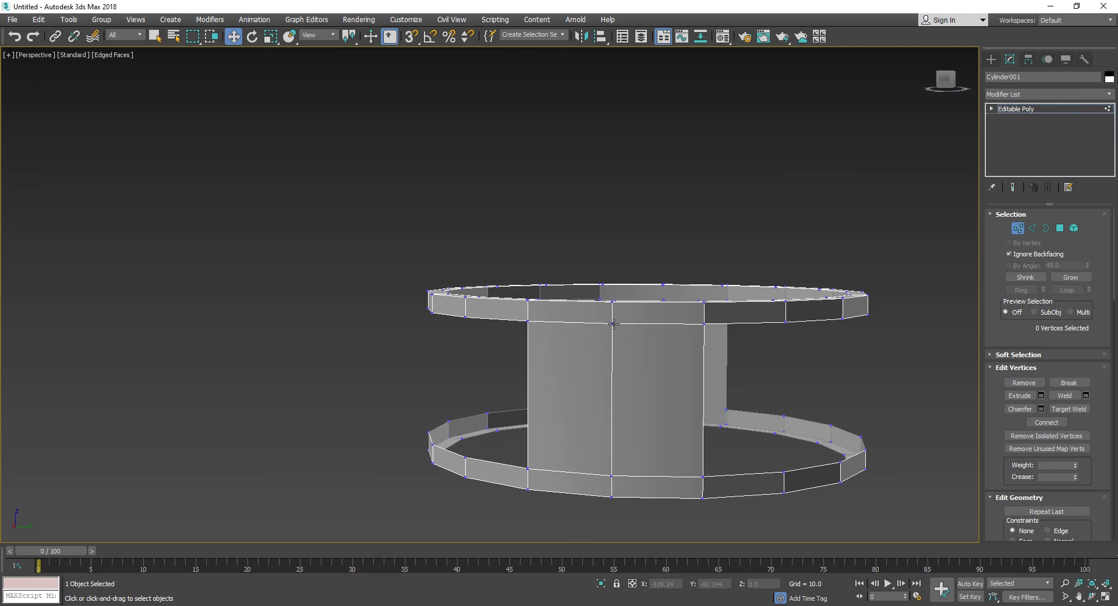
Step: Select the other panel's four corner vertices and weld them at the same threshold
left_click(527, 322)
left_click(708, 323, "ctrl")
left_click(696, 483, "ctrl")
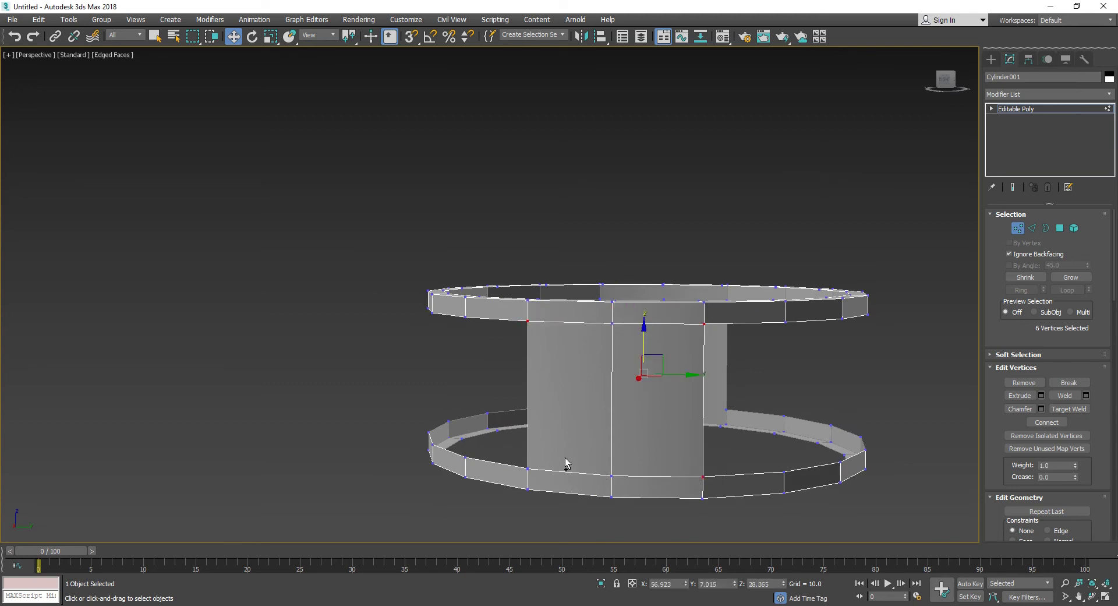
left_click(529, 469, "ctrl")
right_click(553, 429)
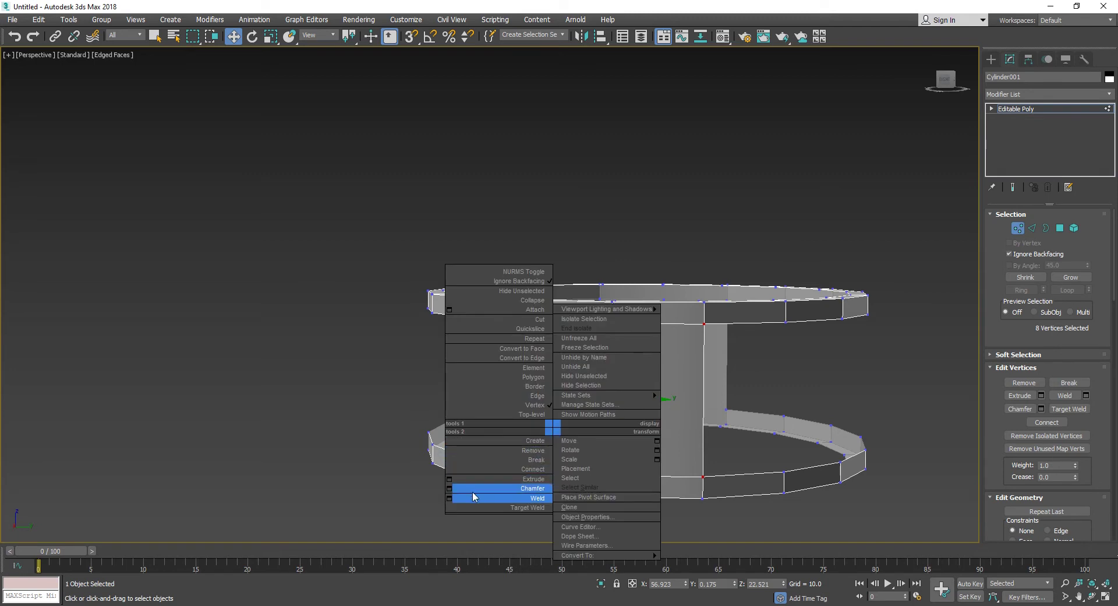
left_click(449, 499)
left_click(498, 341)
left_click(496, 371)
mouse_move(561, 372)
middle_mouse_down("alt")
mouse_move(501, 299)
mouse_move(490, 323)
mouse_move(560, 282)
middle_mouse_up("alt")
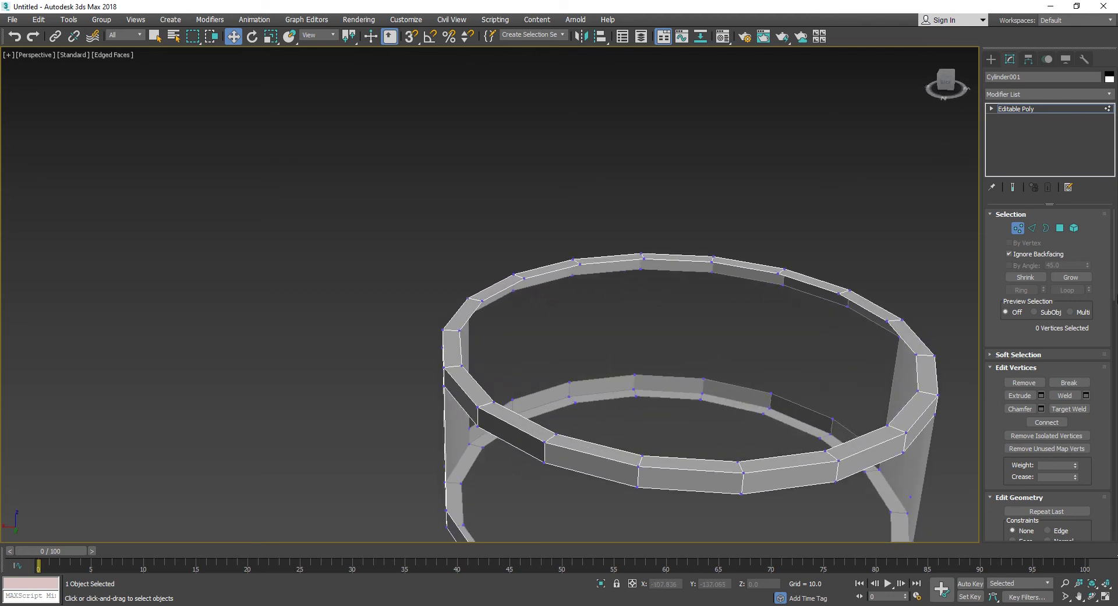
Step: Select the top ring's inner edge loop and Shift-drag it slightly down along Z
left_click(1033, 228)
scroll(513, 292, "up", 3)
double_click(506, 272)
scroll(552, 302, "down", 3)
scroll(518, 299, "down", 2)
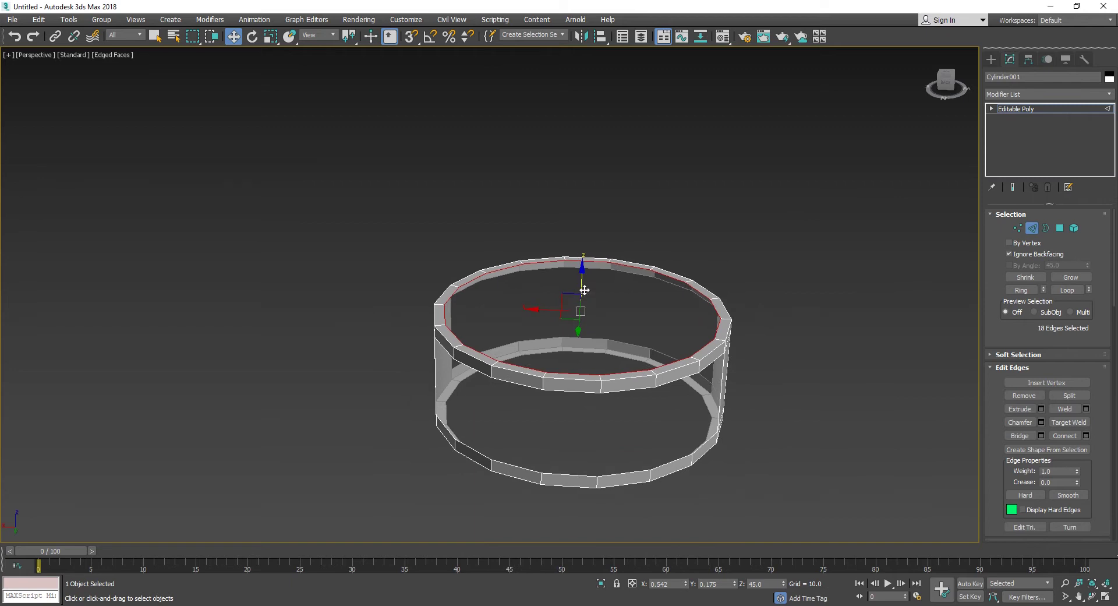
scroll(584, 289, "up", 2)
left_click_drag(580, 282, 581, 297)
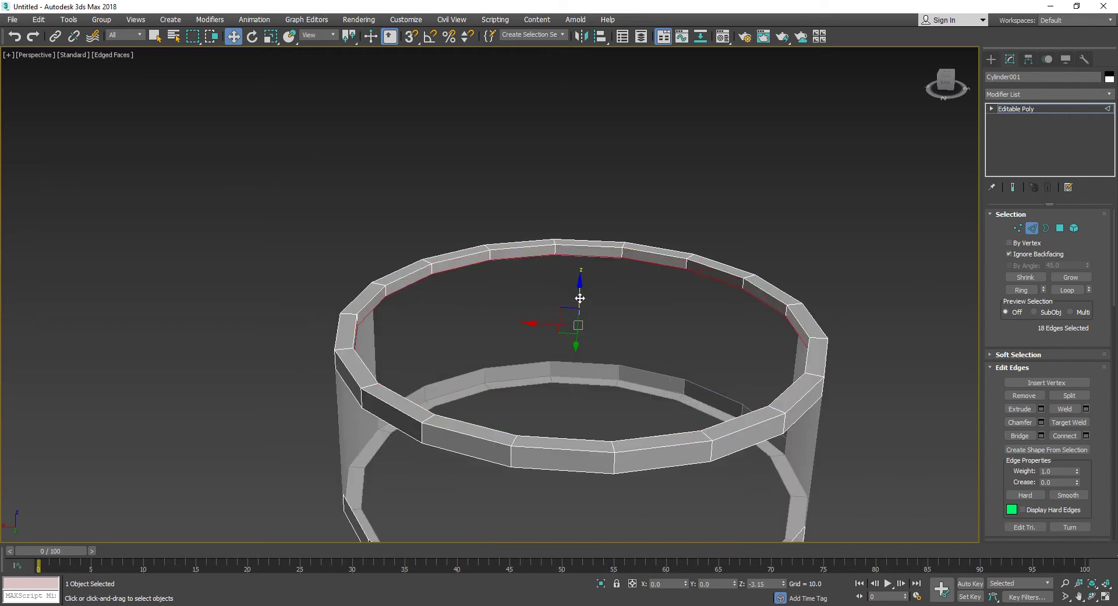
scroll(550, 356, "down", 3)
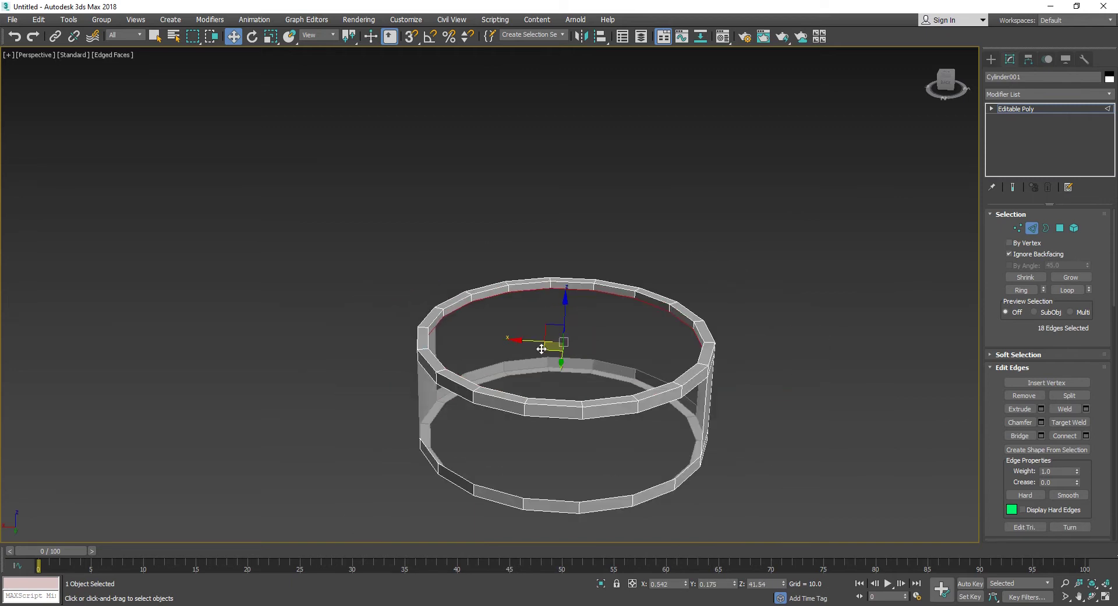
middle_click_drag(550, 356, 559, 356, "alt")
scroll(564, 357, "up", 3)
Step: Scale the new edge loop uniformly to 95%, then clear the selection
key("r")
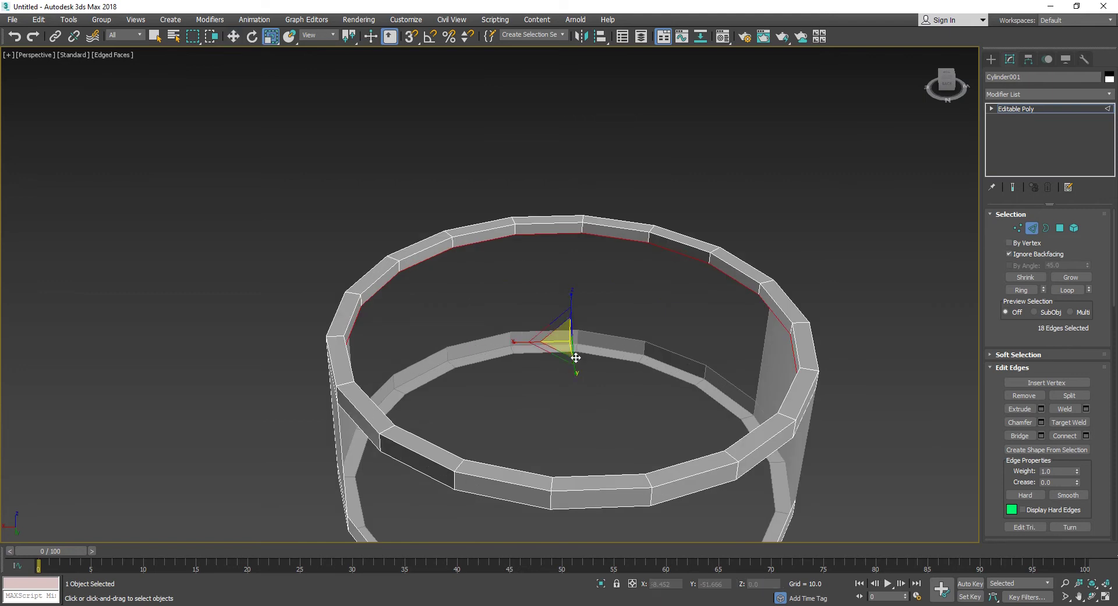
left_click_drag(563, 339, 571, 343)
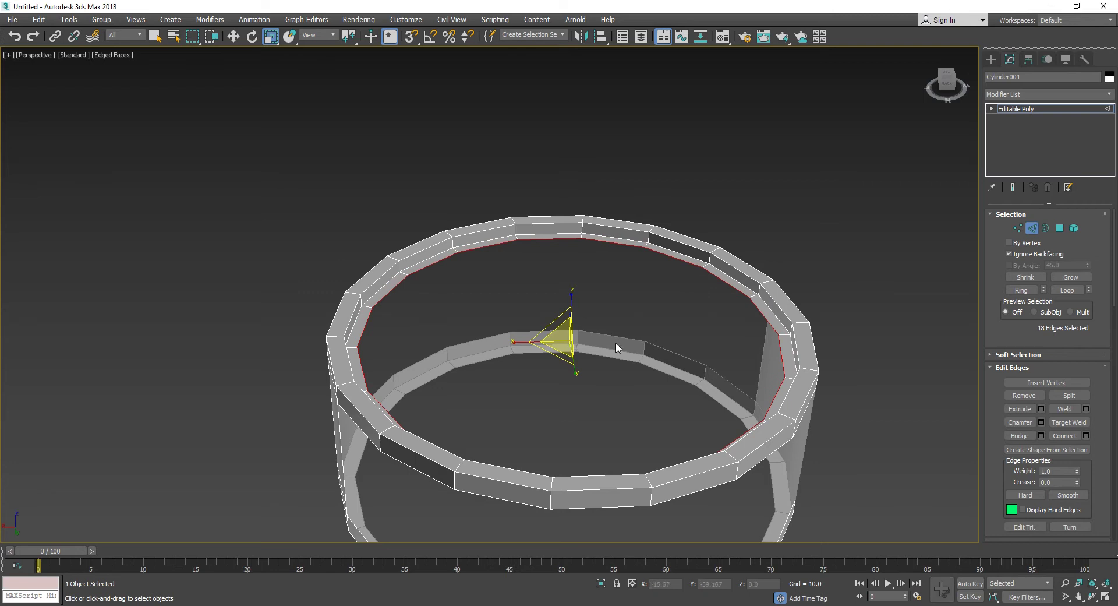
scroll(683, 342, "down", 2)
mouse_move(683, 342)
middle_mouse_down("alt")
mouse_move(667, 353)
mouse_move(697, 343)
mouse_move(641, 360)
middle_mouse_up("alt")
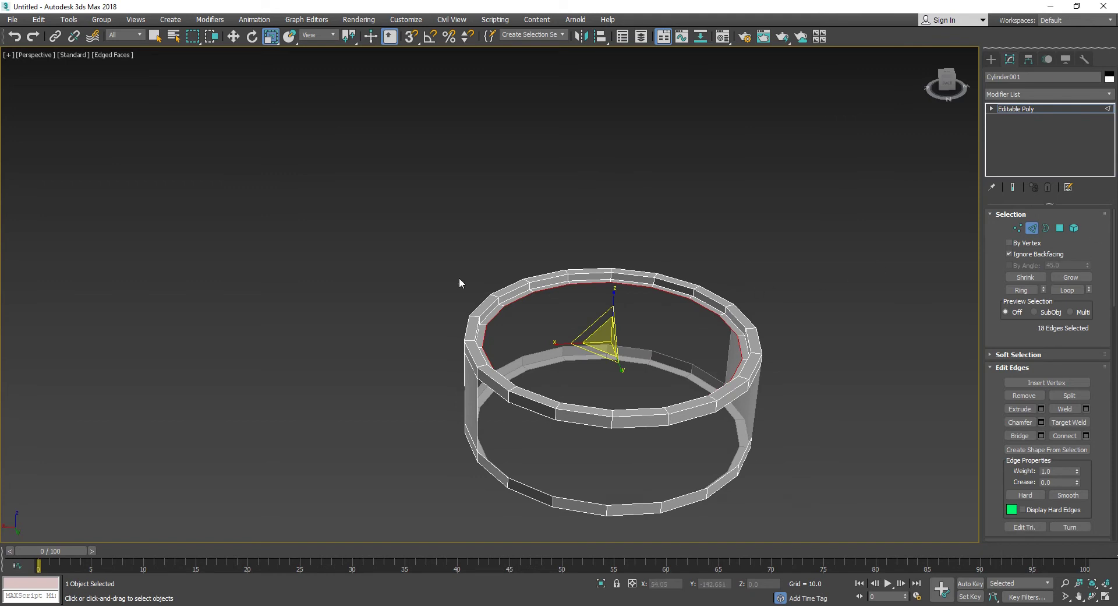
left_click(377, 307)
Step: Insert SwiftLoop edge loops along the frame's pillar and lower ring
type("x")
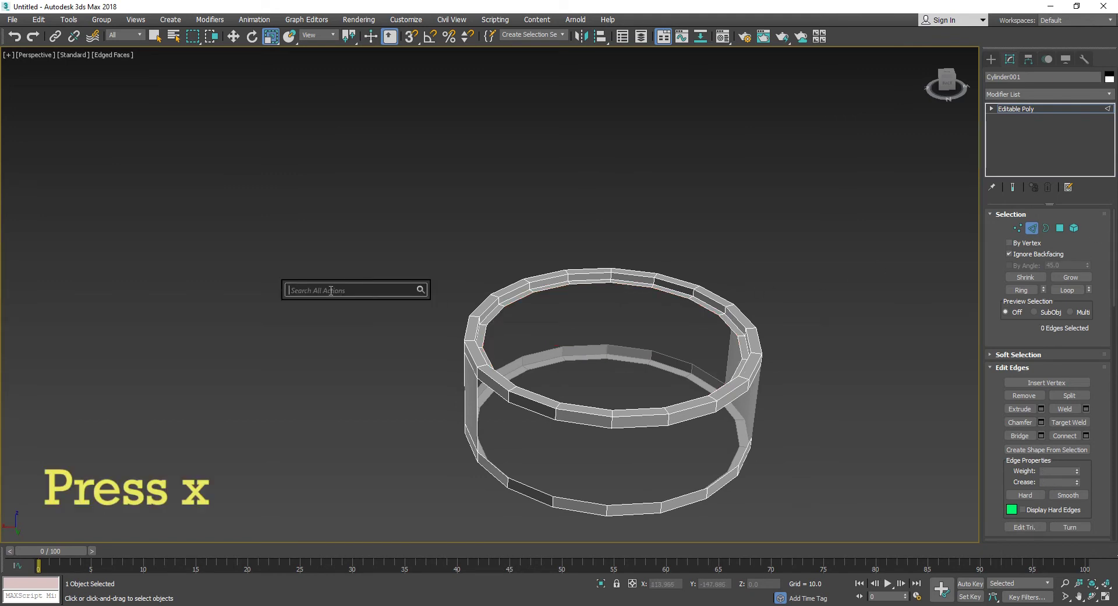
type("sw")
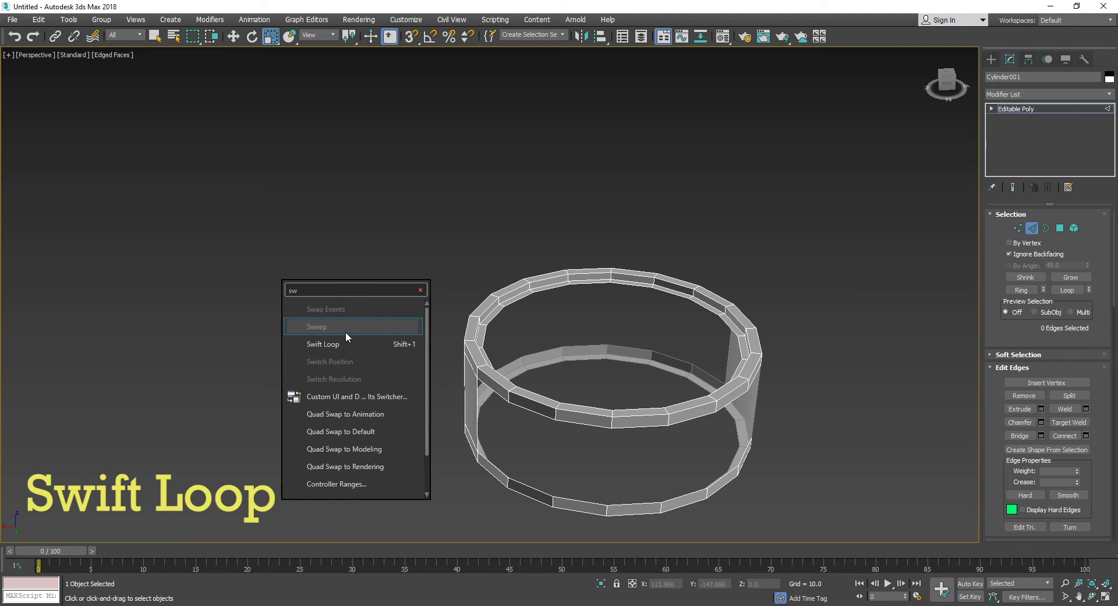
left_click(347, 347)
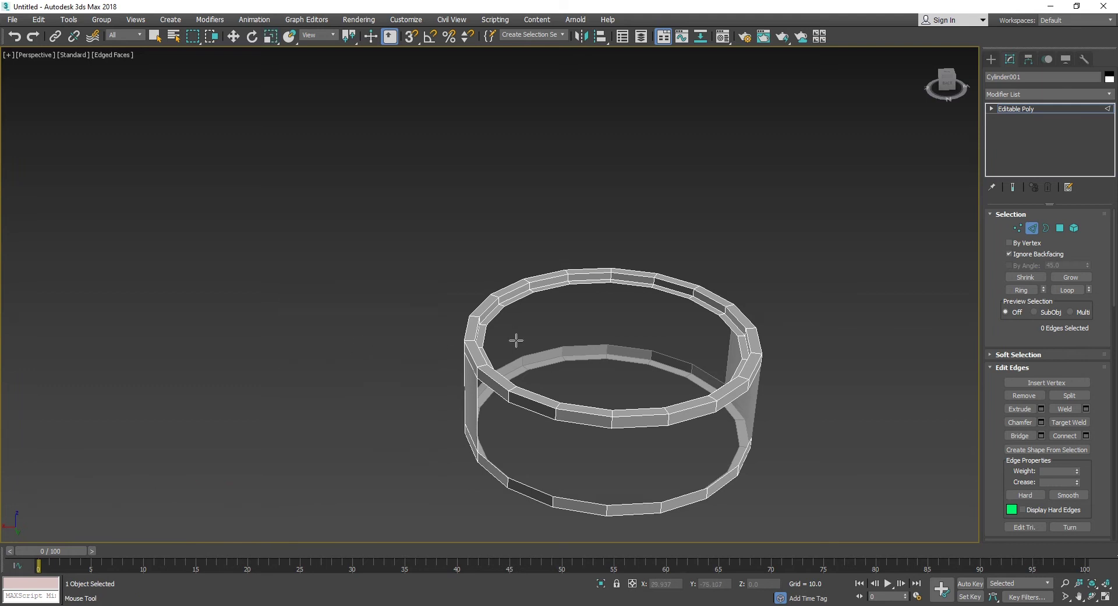
scroll(495, 342, "up", 2)
scroll(496, 342, "up", 3)
scroll(474, 385, "up", 1)
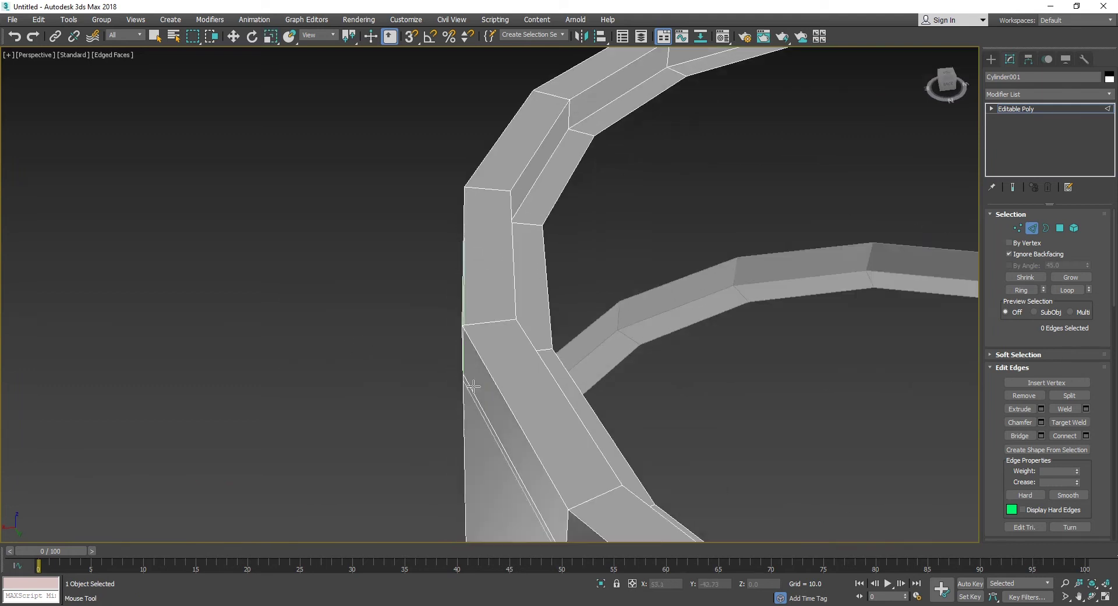
left_click(475, 322)
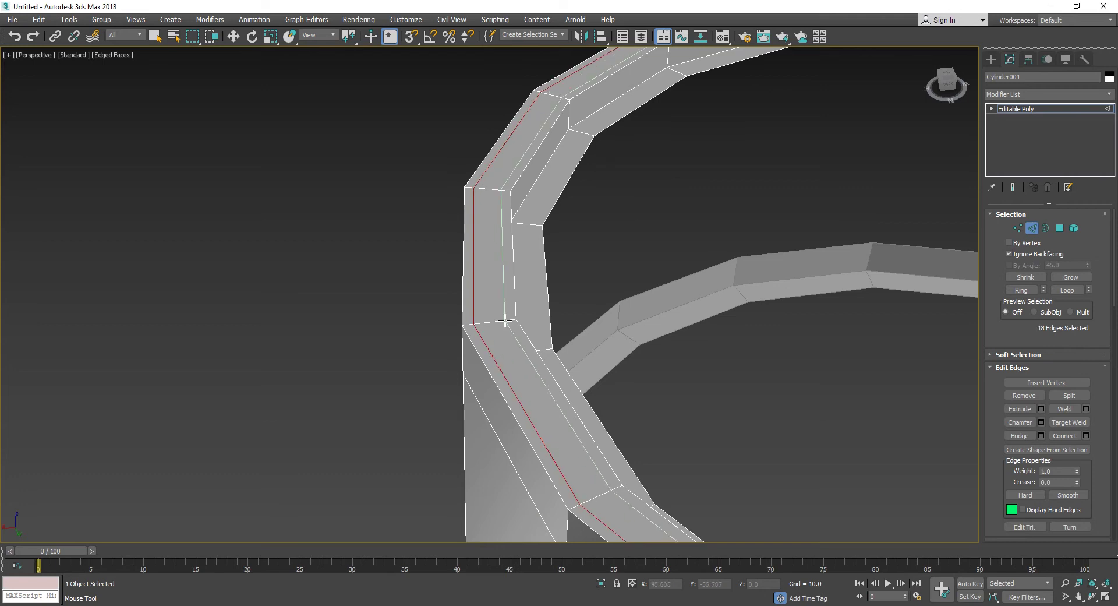
middle_click_drag(505, 320, 562, 165, "alt")
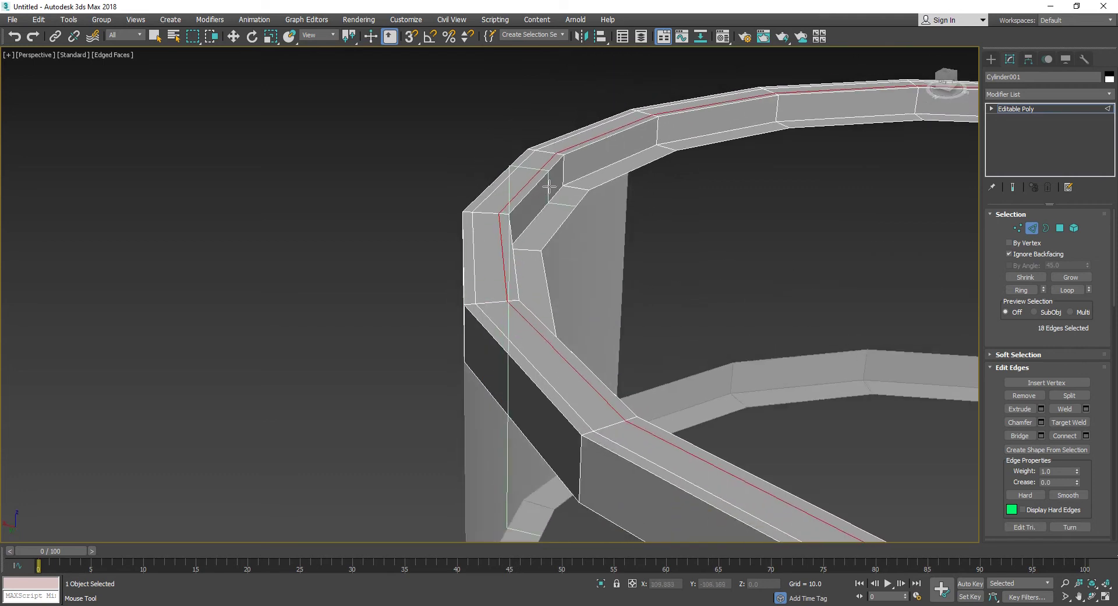
left_click(564, 176)
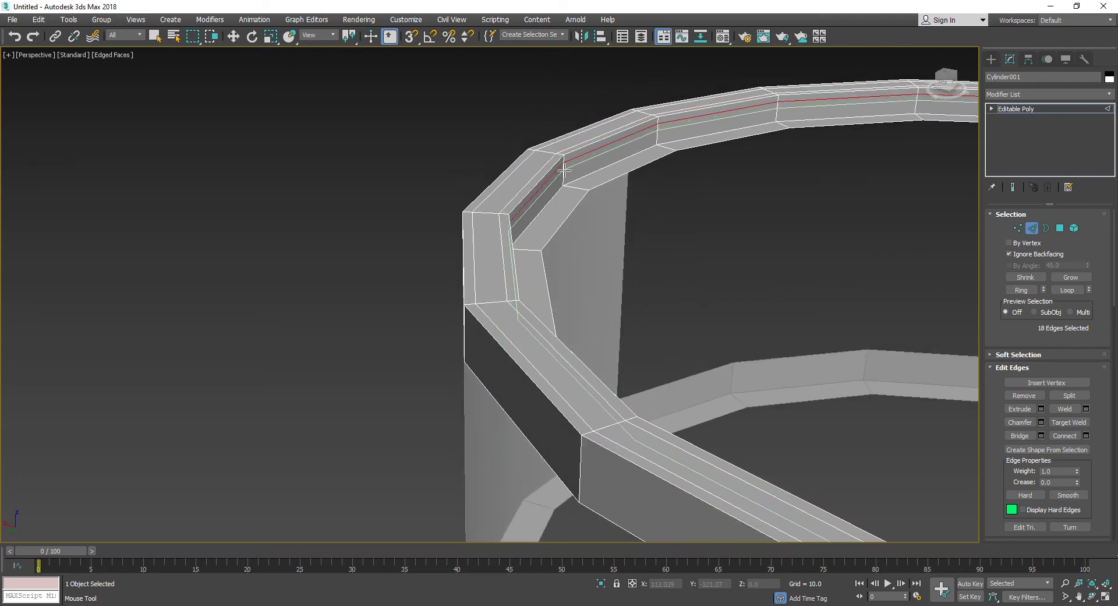
left_click(576, 190)
scroll(576, 191, "down", 5)
middle_click_drag(618, 256, 672, 281)
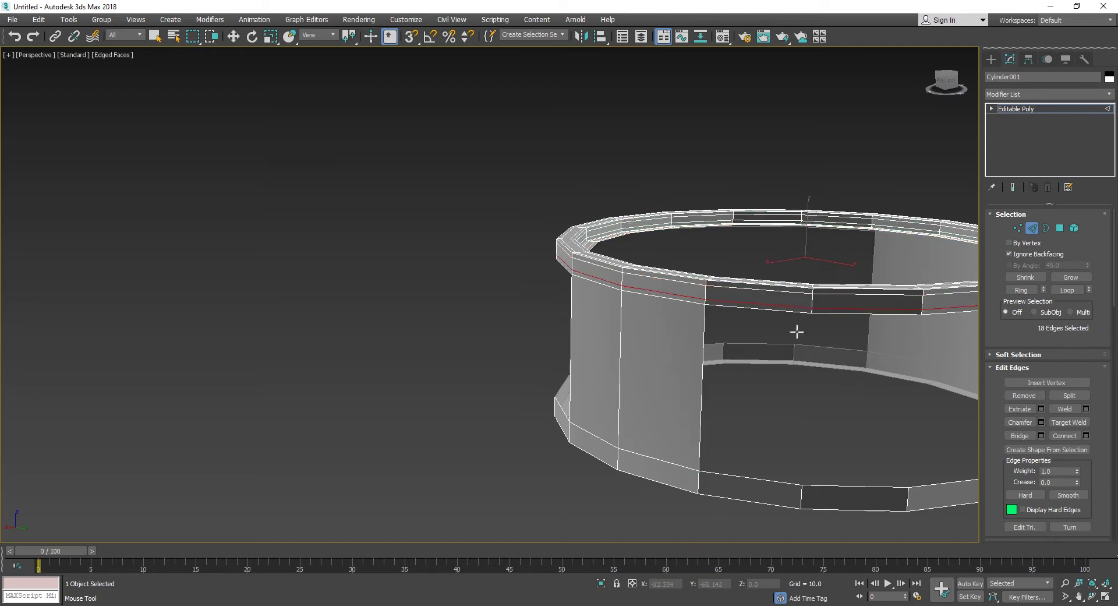
scroll(692, 476, "up", 2)
Step: Select the adjacent 18-edge loops running around the lower ring
double_click(691, 477)
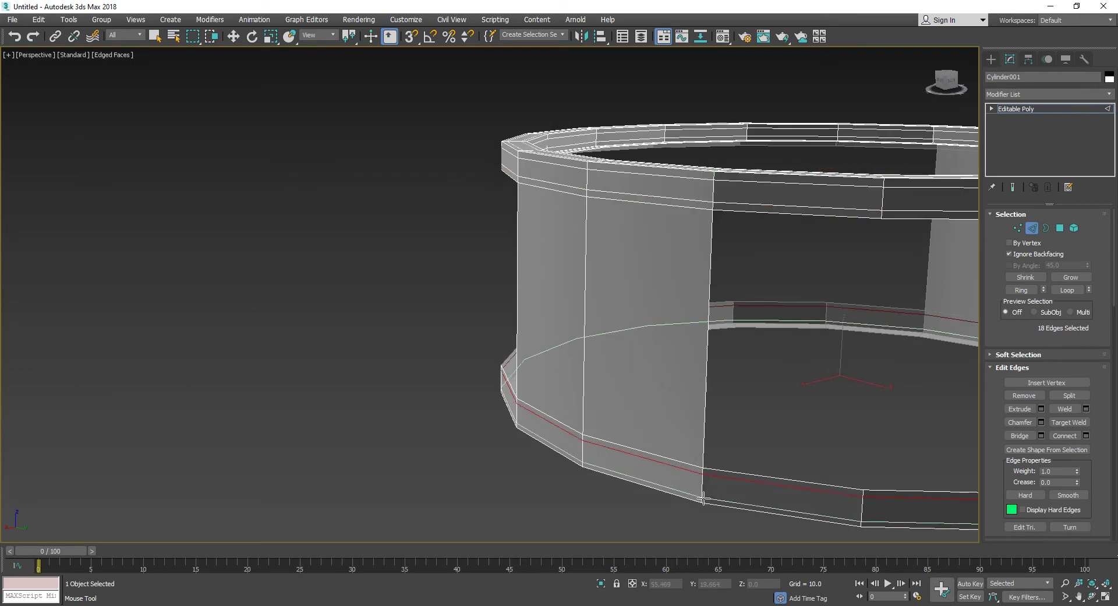
middle_click_drag(701, 500, 606, 307, "alt")
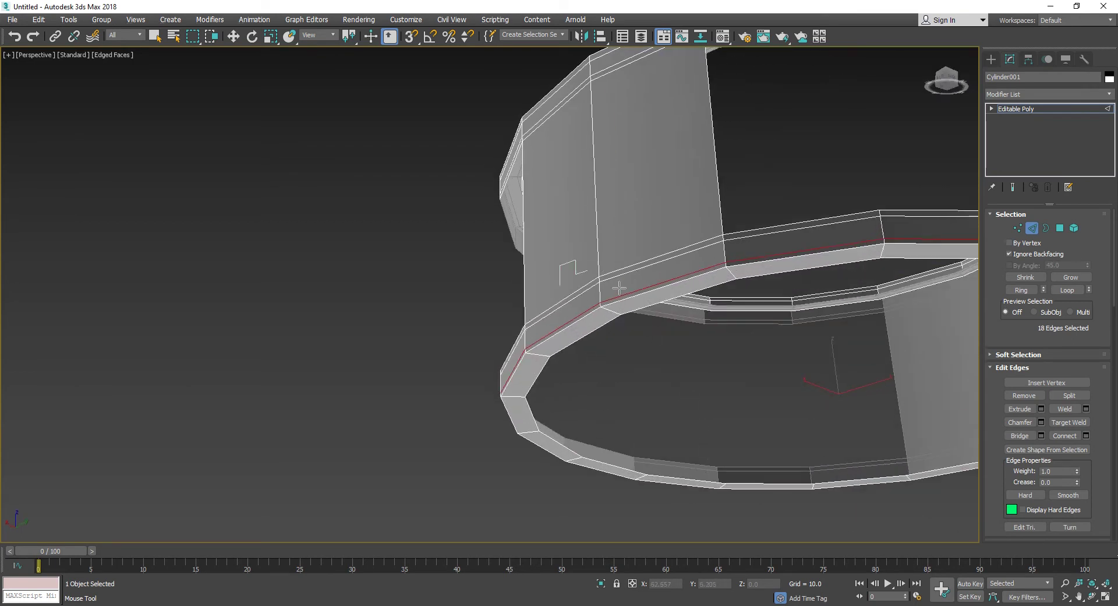
double_click(613, 311)
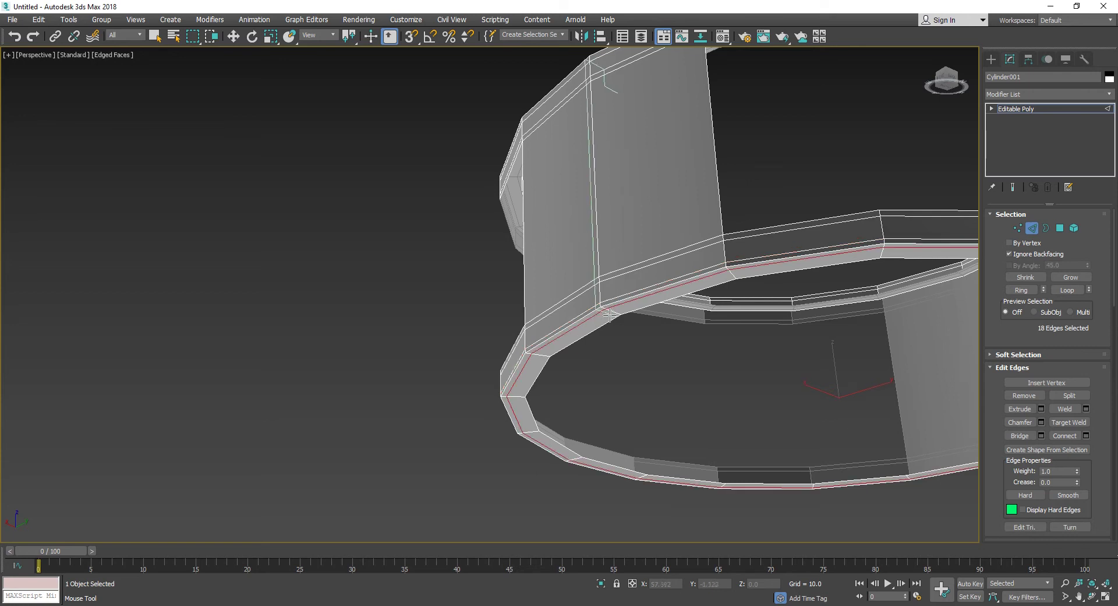
mouse_move(616, 313)
middle_mouse_down("alt")
mouse_move(629, 327)
mouse_move(622, 353)
mouse_move(547, 350)
mouse_move(610, 369)
mouse_move(601, 323)
middle_mouse_up("alt")
scroll(622, 353, "down", 5)
scroll(610, 369, "up", 3)
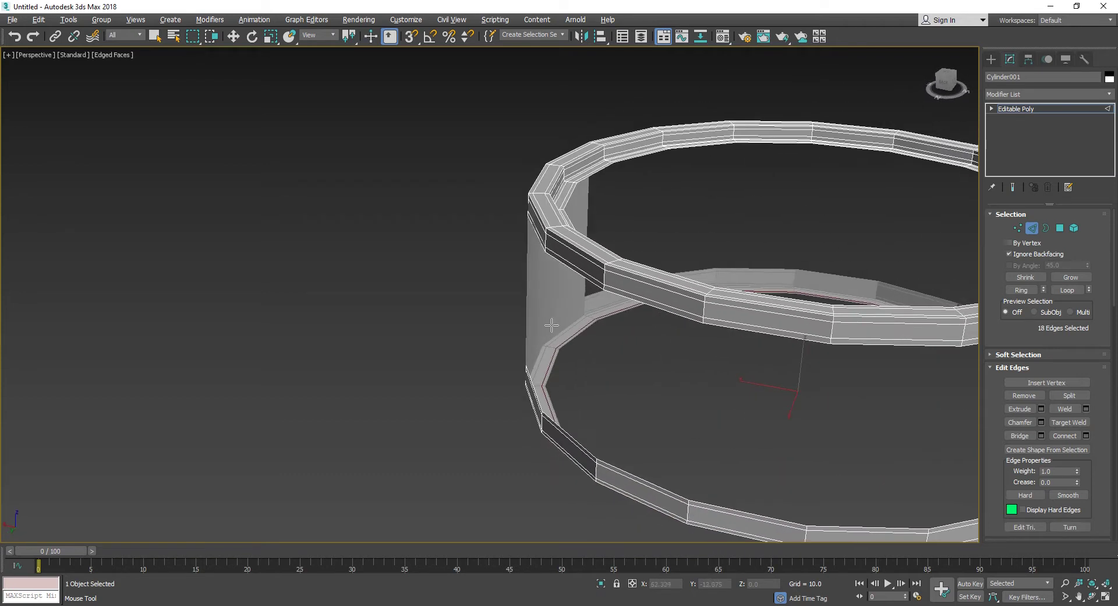
scroll(641, 332, "down", 1)
Step: Add a Shell modifier to Cylinder001 with an Outer Amount of 0.5
key("w")
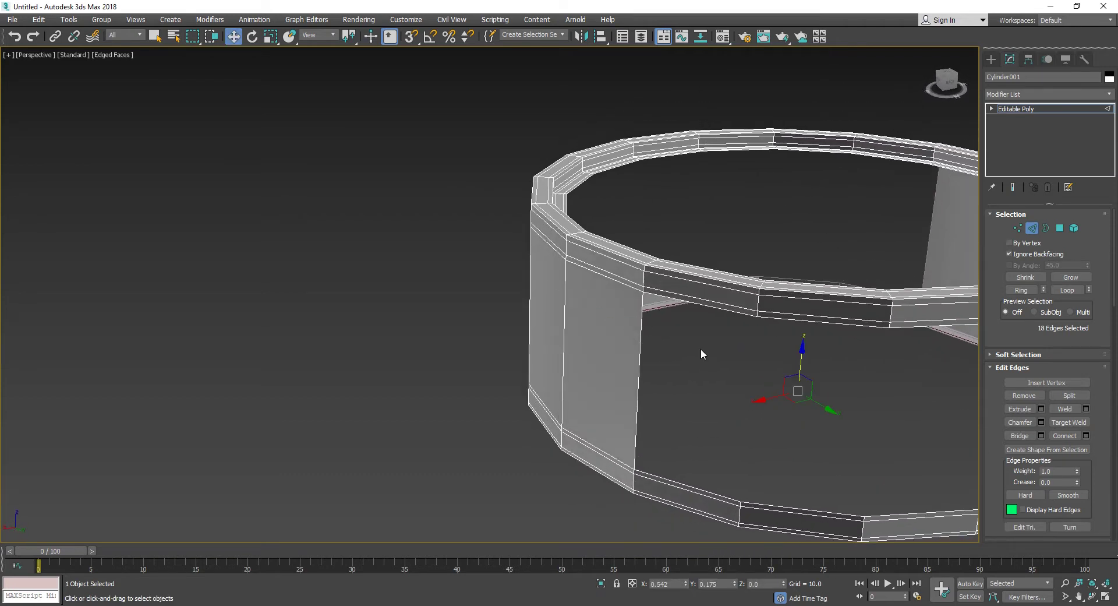
scroll(702, 351, "up", 3)
scroll(707, 350, "down", 5)
middle_click_drag(706, 353, 630, 336, "alt")
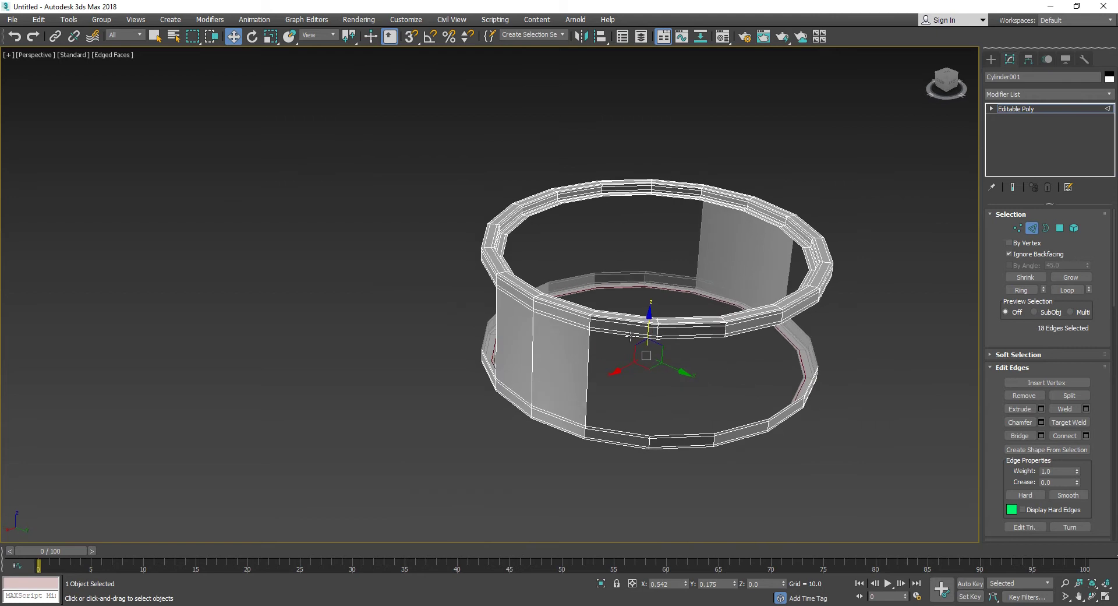
left_click(1019, 94)
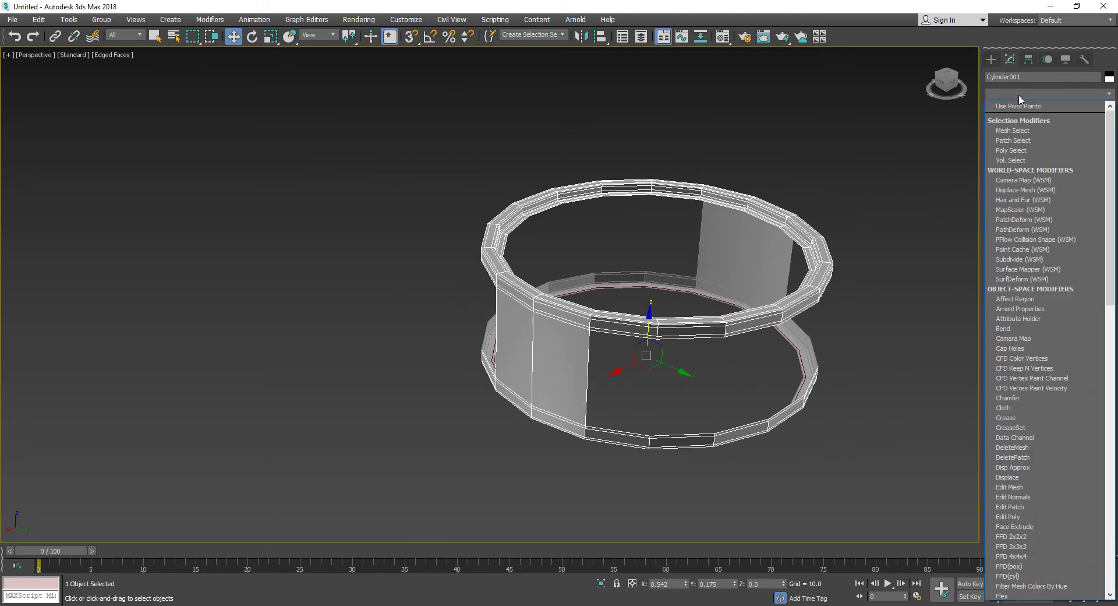
type("sh")
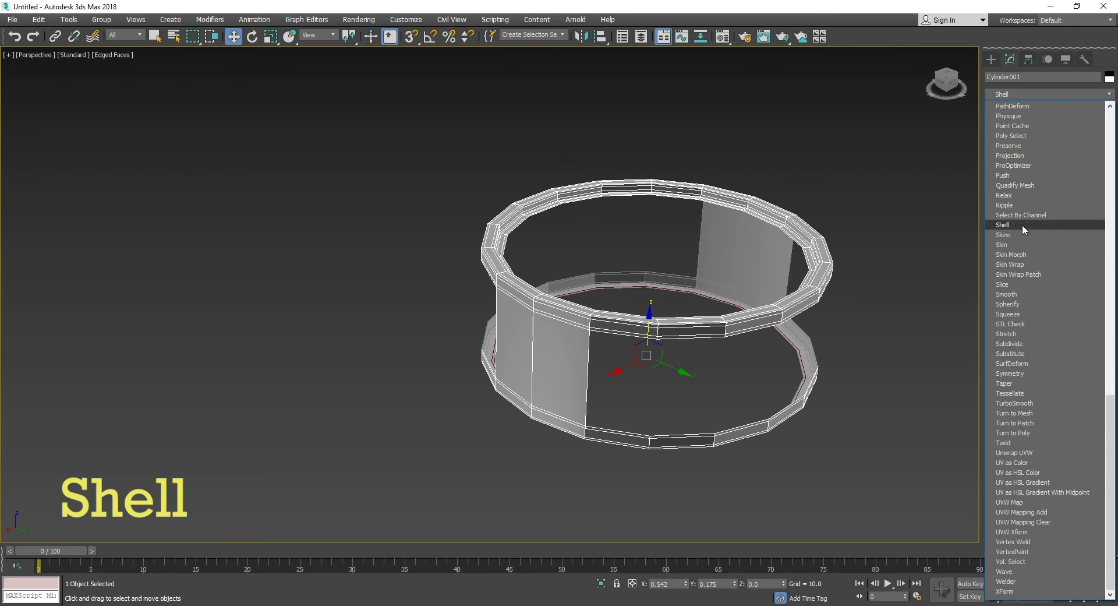
left_click(1023, 225)
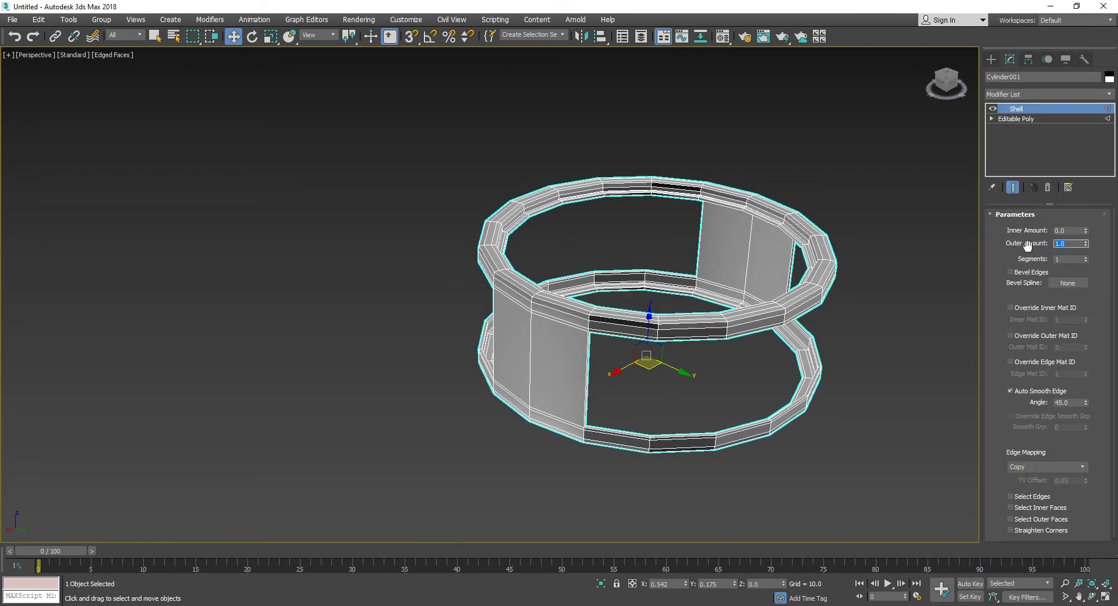
type("0.5")
key("Return")
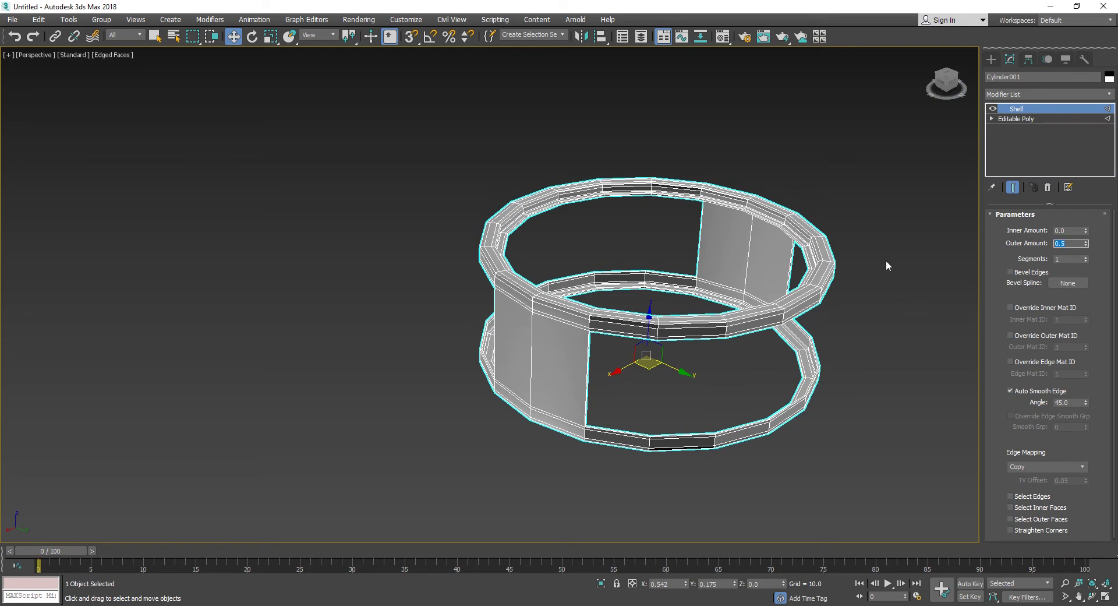
Step: Add TurboSmooth to the frame and raise its Iterations to 4
left_click(1015, 95)
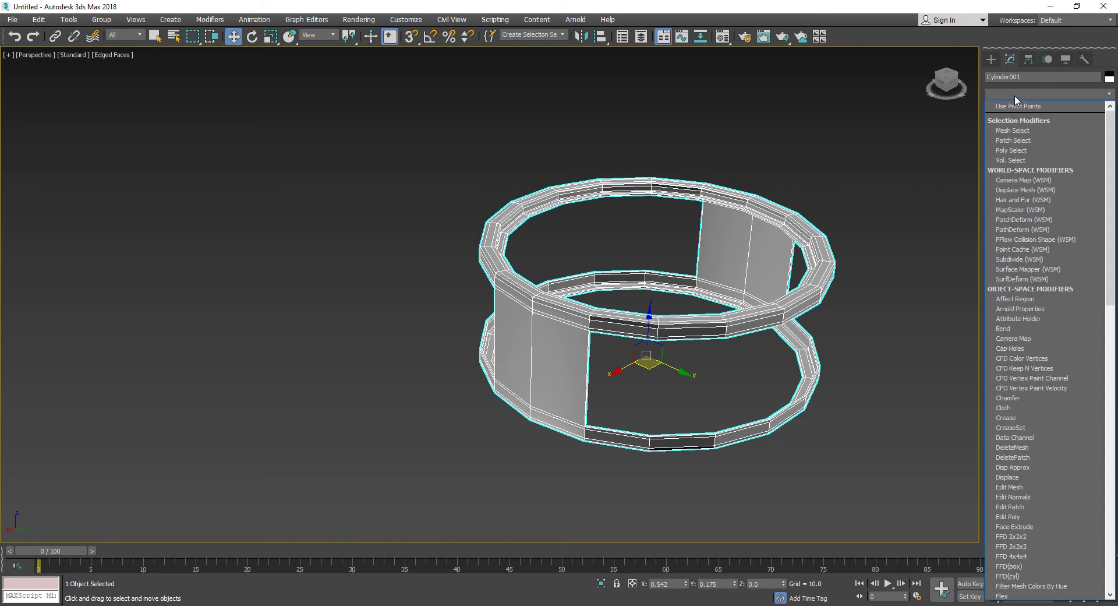
type("tu")
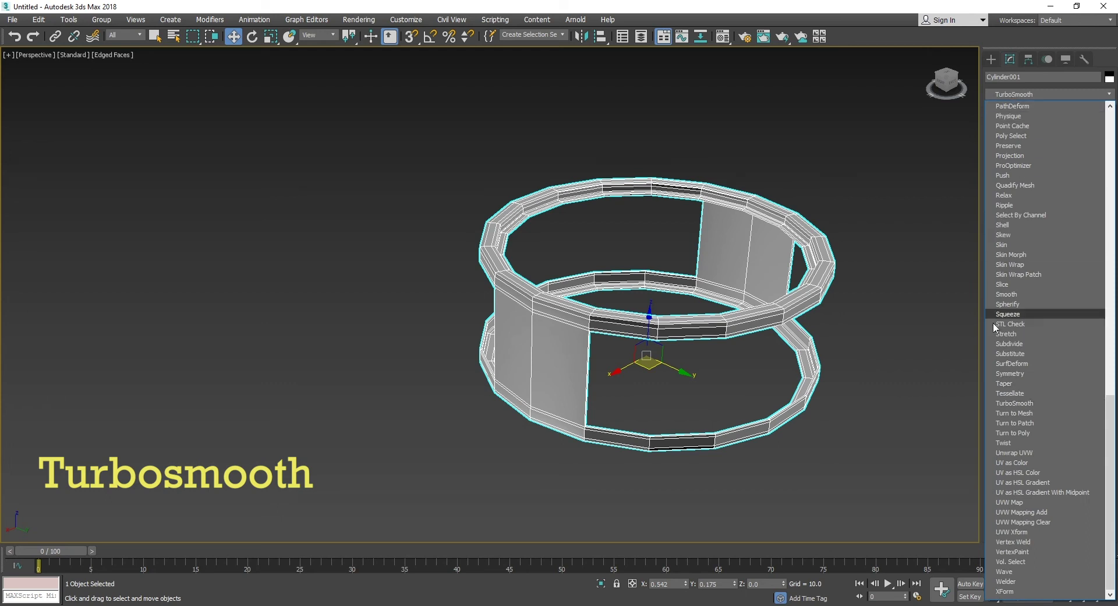
left_click(1014, 404)
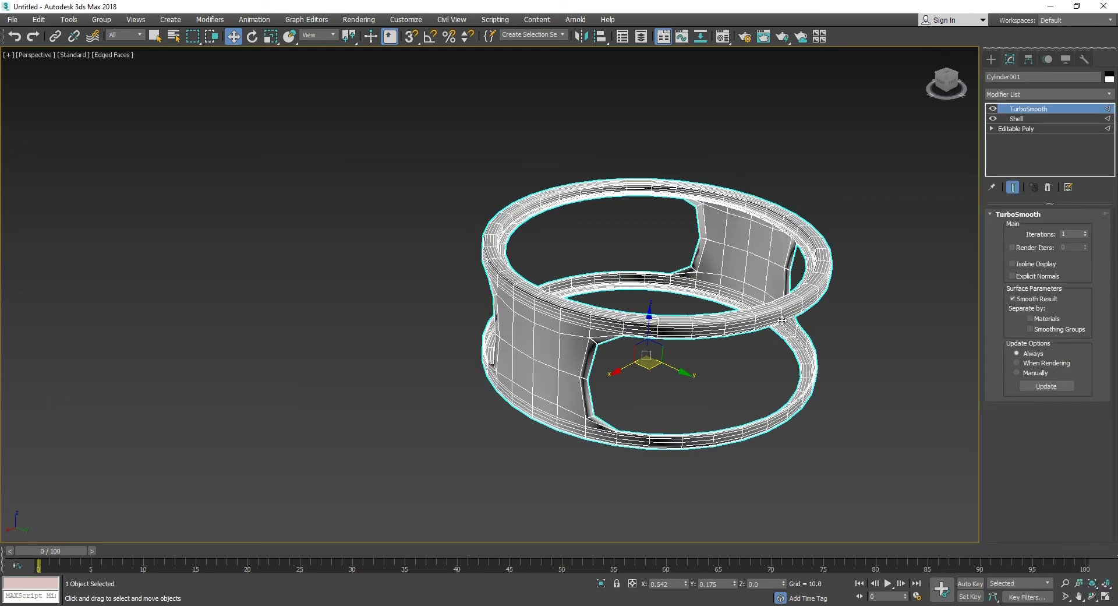
left_click(1086, 233)
left_click(1086, 232)
left_click(1086, 233)
Step: Reselect the frame and return to Editable Poly Edge mode, selecting a ring edge loop
left_click(878, 324)
mouse_move(878, 323)
middle_mouse_down("alt")
mouse_move(717, 298)
mouse_move(790, 290)
middle_mouse_up("alt")
left_click(704, 307)
left_click(1018, 129)
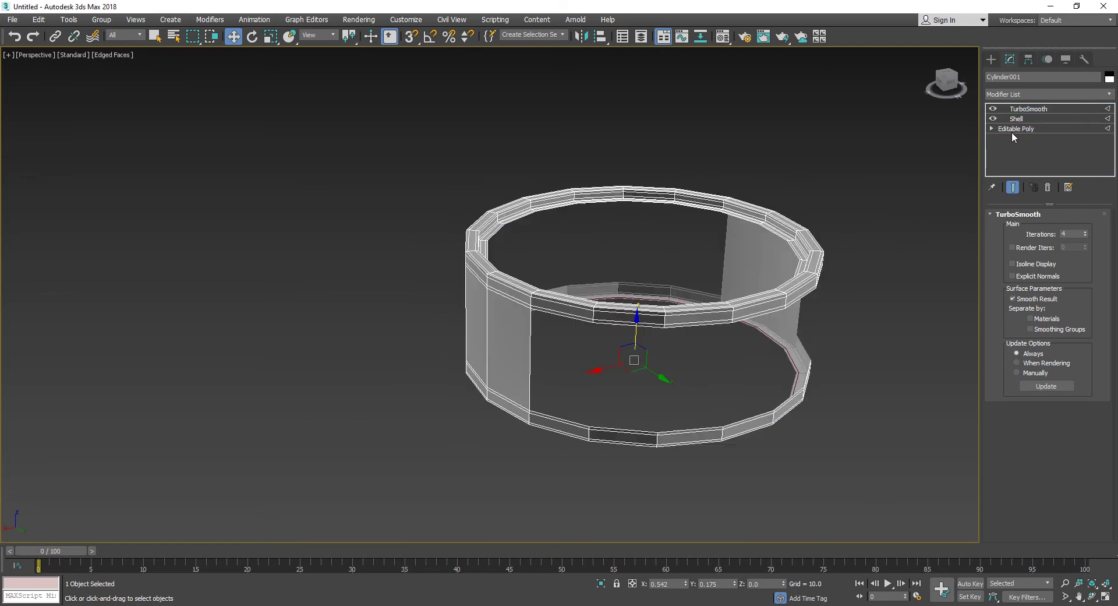
key("2")
double_click(710, 337)
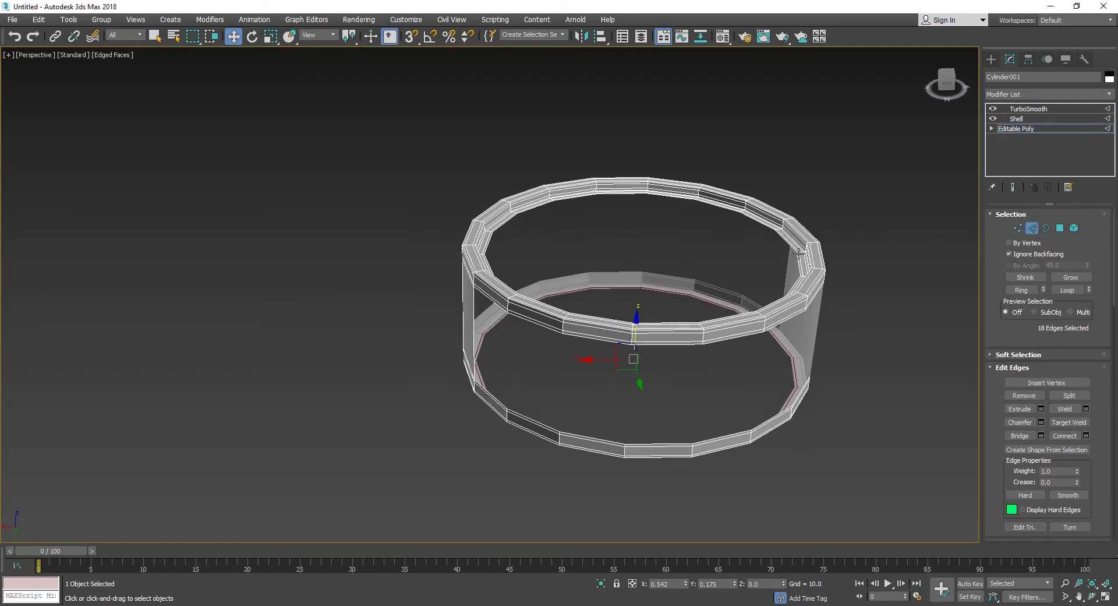
scroll(523, 228, "up", 5)
Step: Select the full edge loop along the top ring's inner edge
left_click(492, 194)
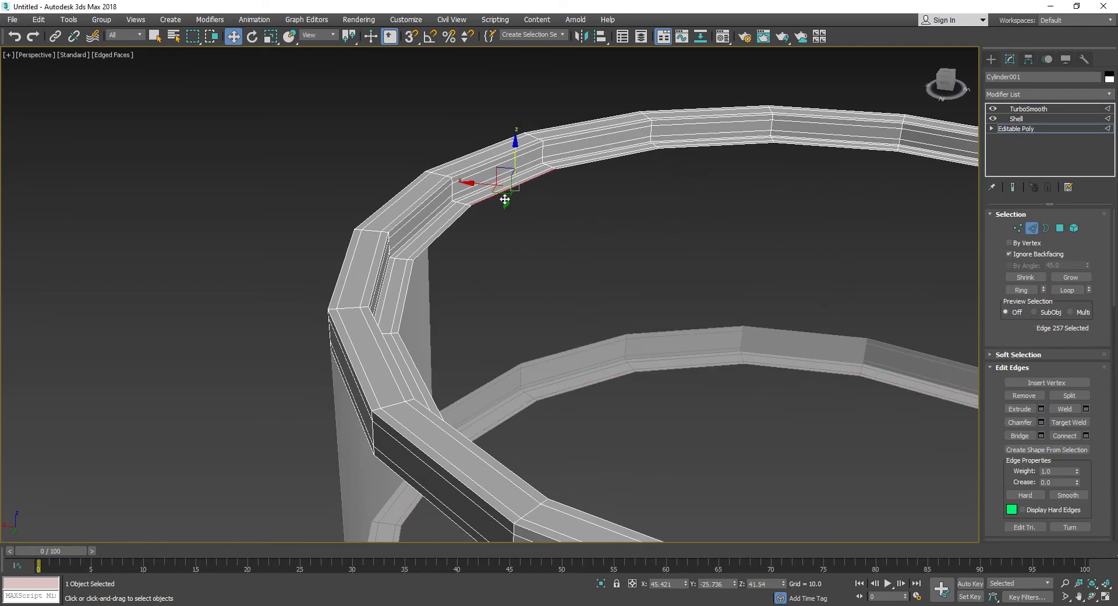
double_click(562, 167)
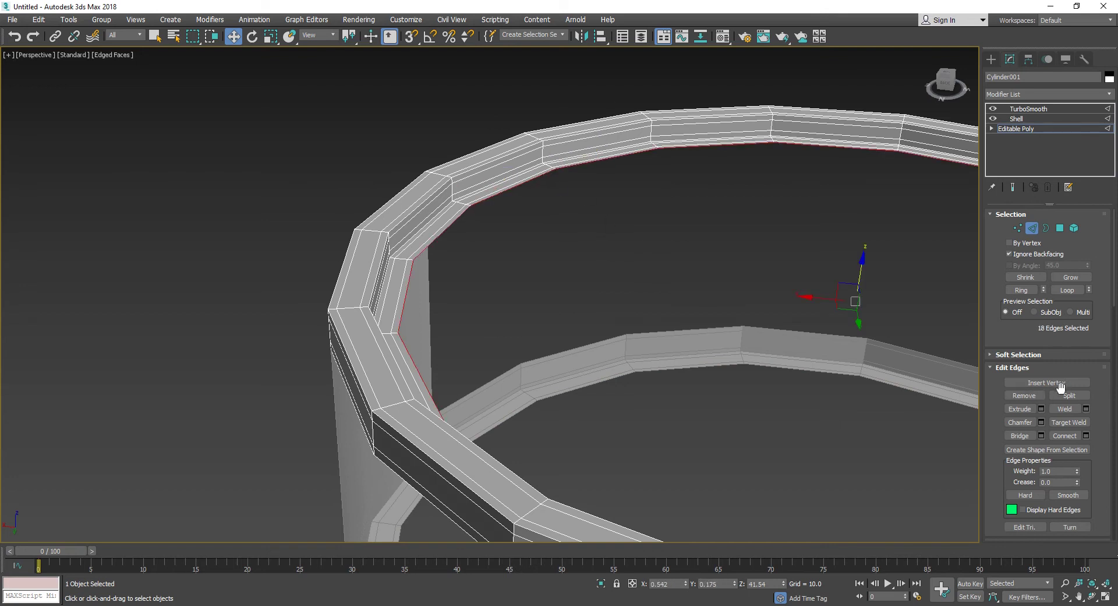
scroll(1065, 379, "down", 3)
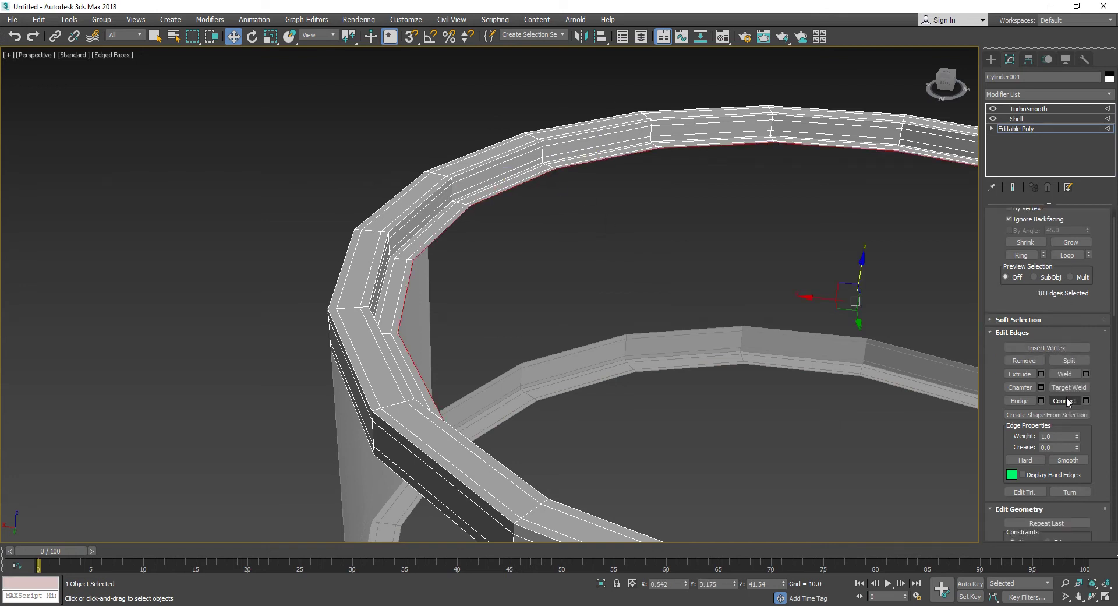
scroll(1061, 402, "up", 1)
scroll(1054, 419, "up", 1)
scroll(1051, 434, "up", 1)
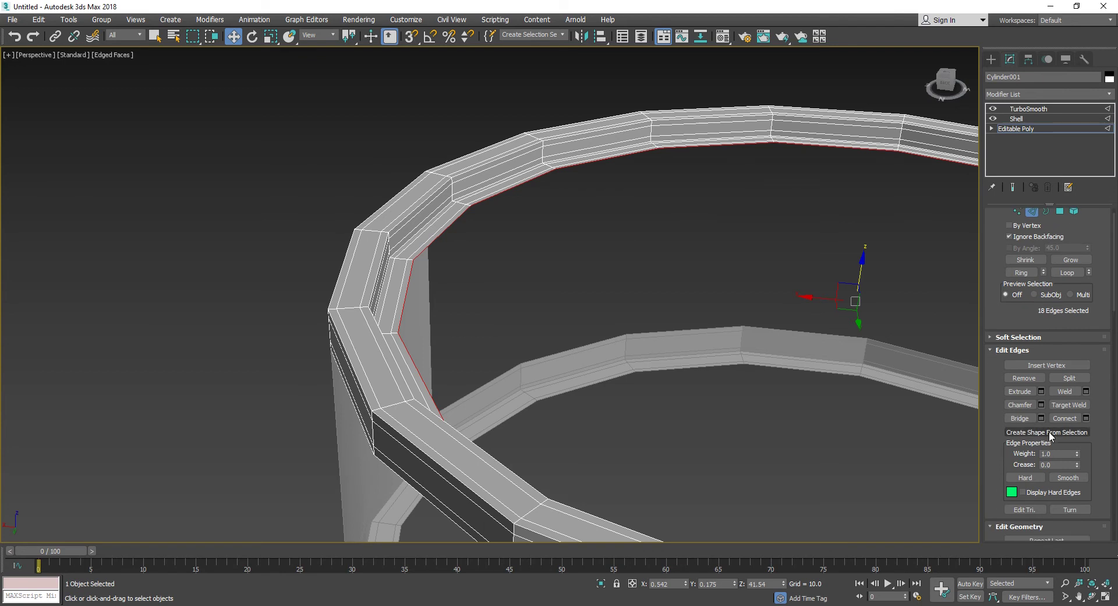
Step: Create a linear spline named Shape001 from the selected ring edges
left_click(1049, 433)
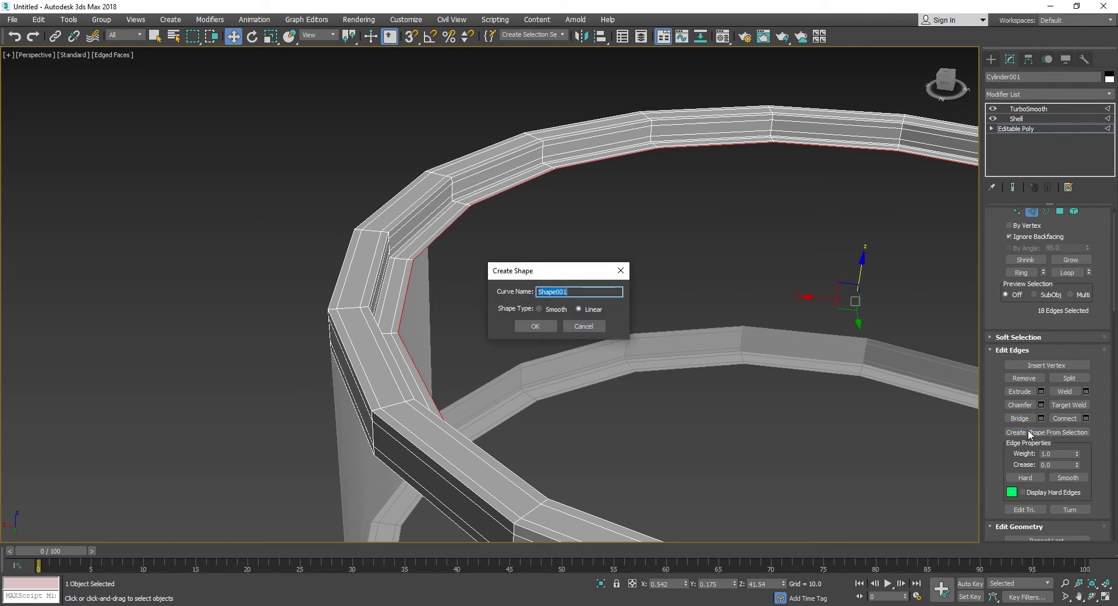
left_click(536, 326)
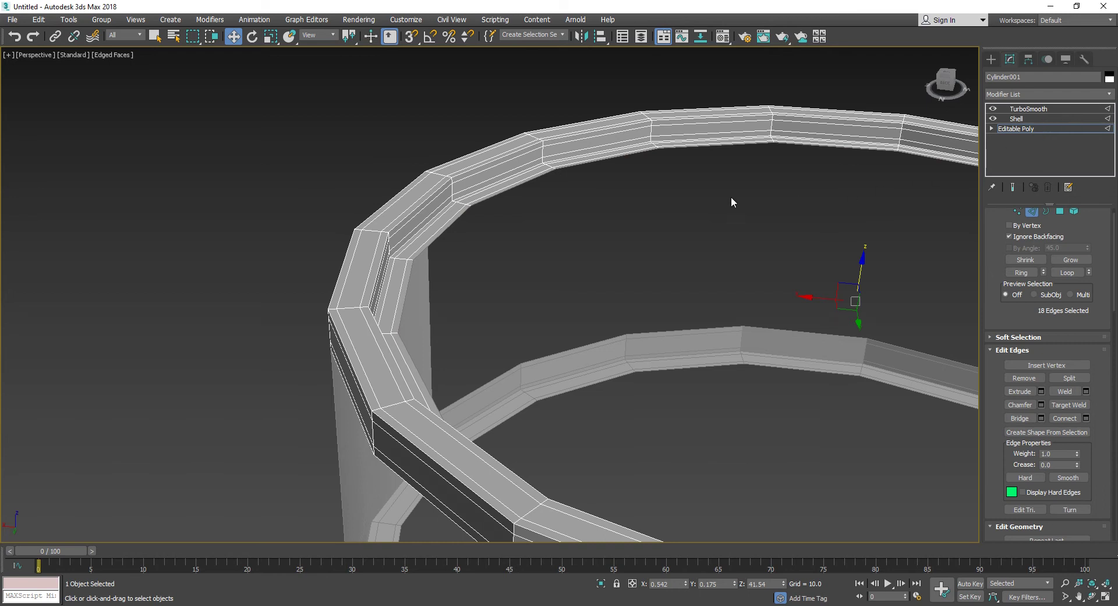
scroll(732, 198, "down", 3)
scroll(631, 199, "down", 2)
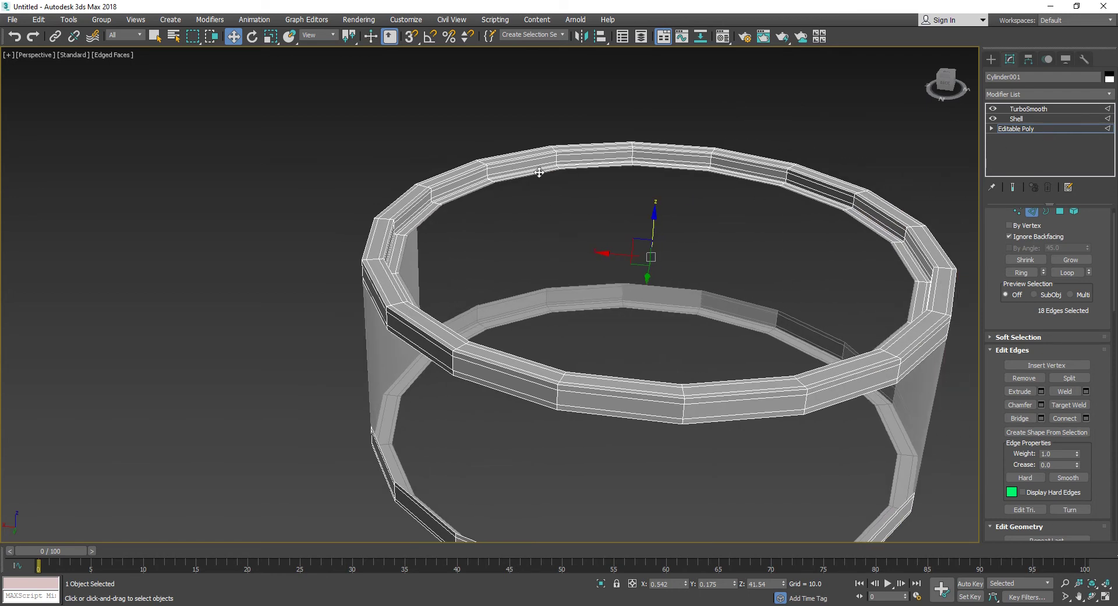
left_click(993, 60)
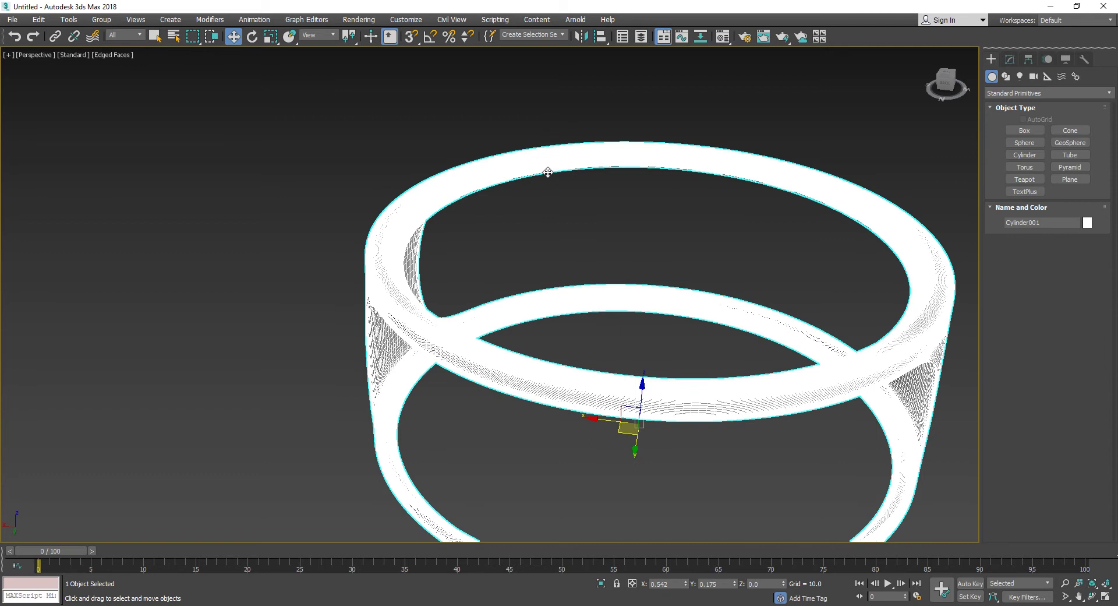
Step: Select Shape001 and lift it well above the frame along Z
key("F4")
left_click(573, 173)
left_click(651, 401)
left_click_drag(651, 401, 663, 216)
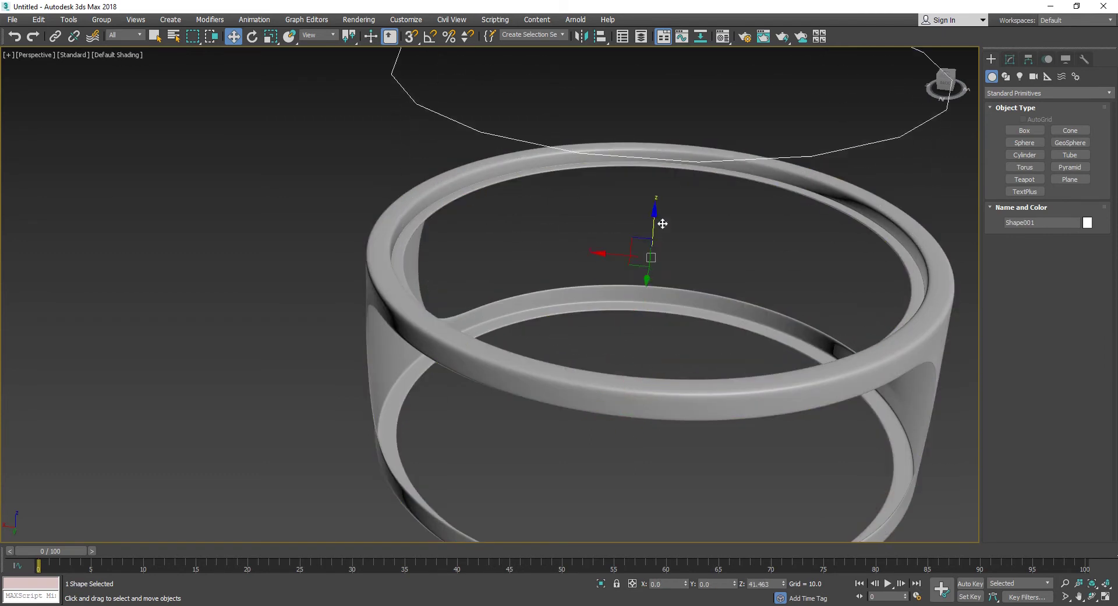
scroll(663, 215, "down", 3)
middle_click_drag(663, 215, 654, 261)
left_click_drag(653, 261, 665, 218)
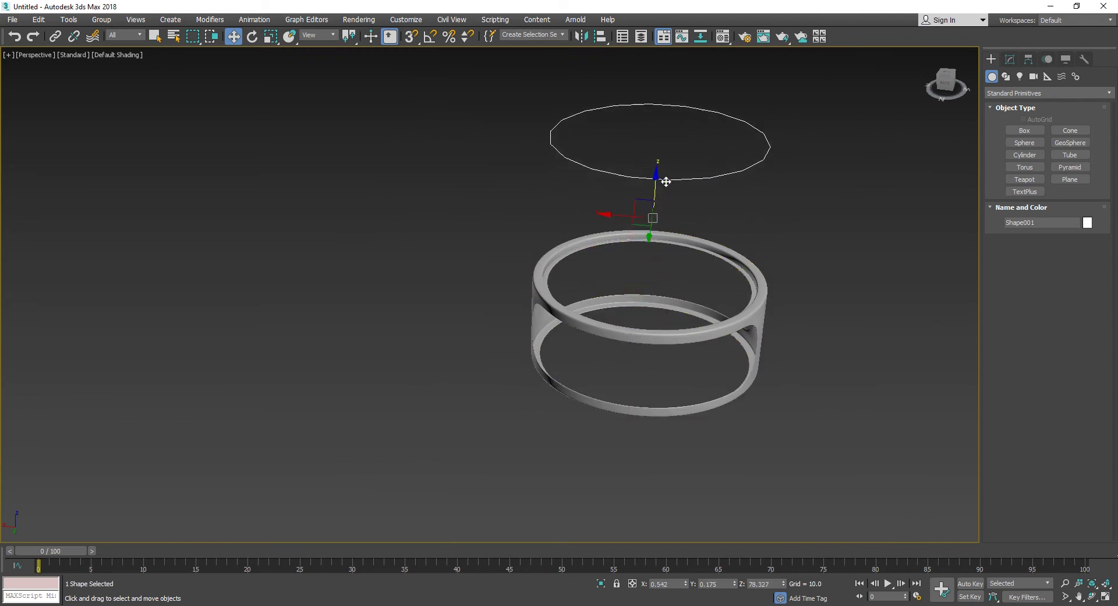
scroll(665, 218, "up", 3)
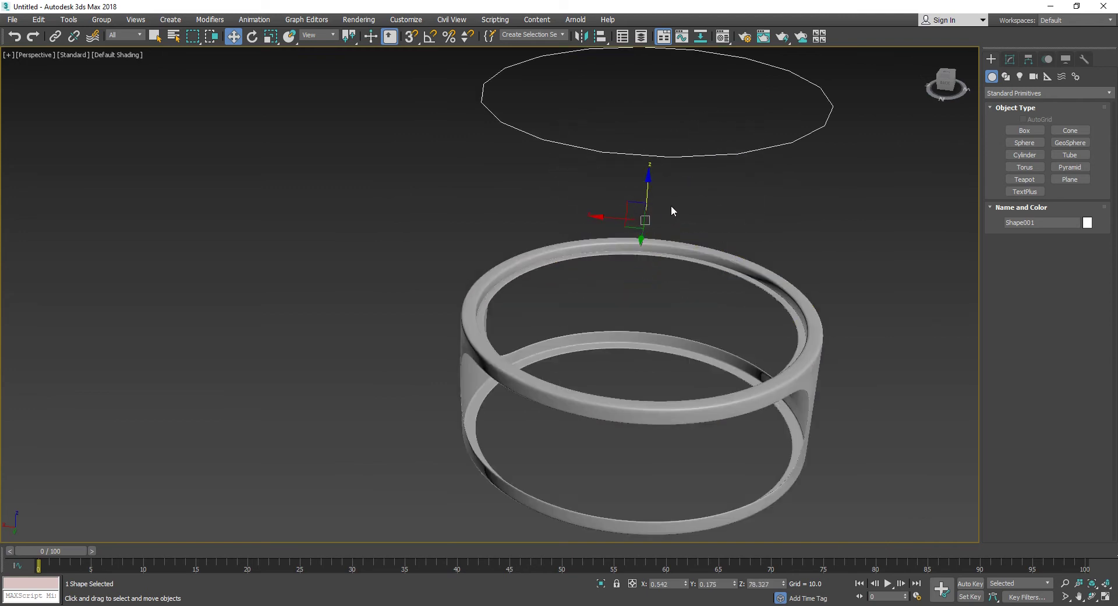
Step: Add an Extrude modifier to Shape001 with an Amount of 3.0
left_click(1011, 60)
left_click(1018, 92)
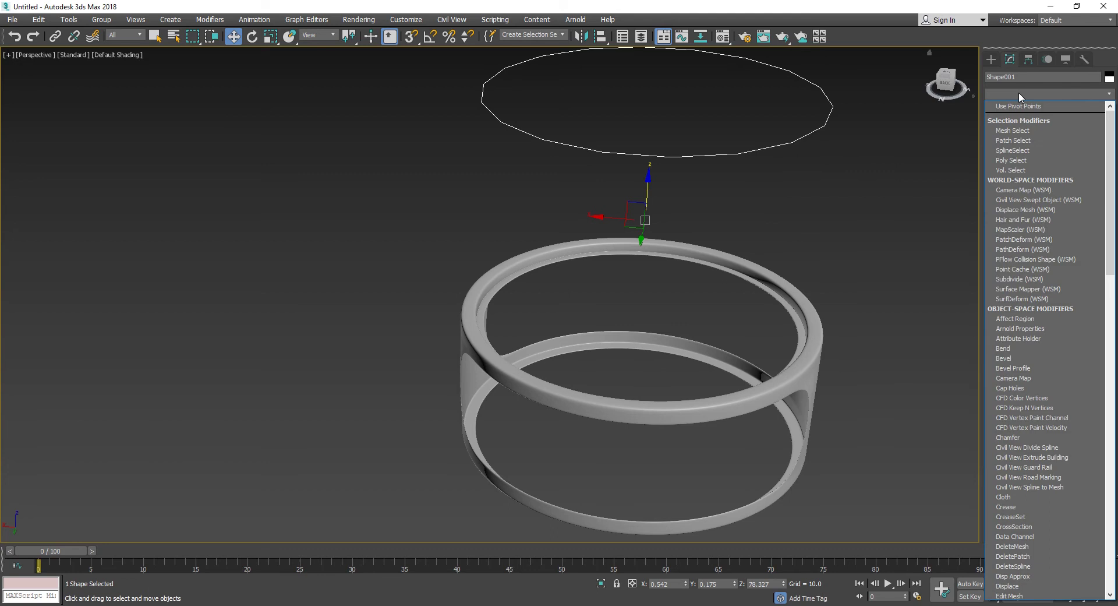
type("ex")
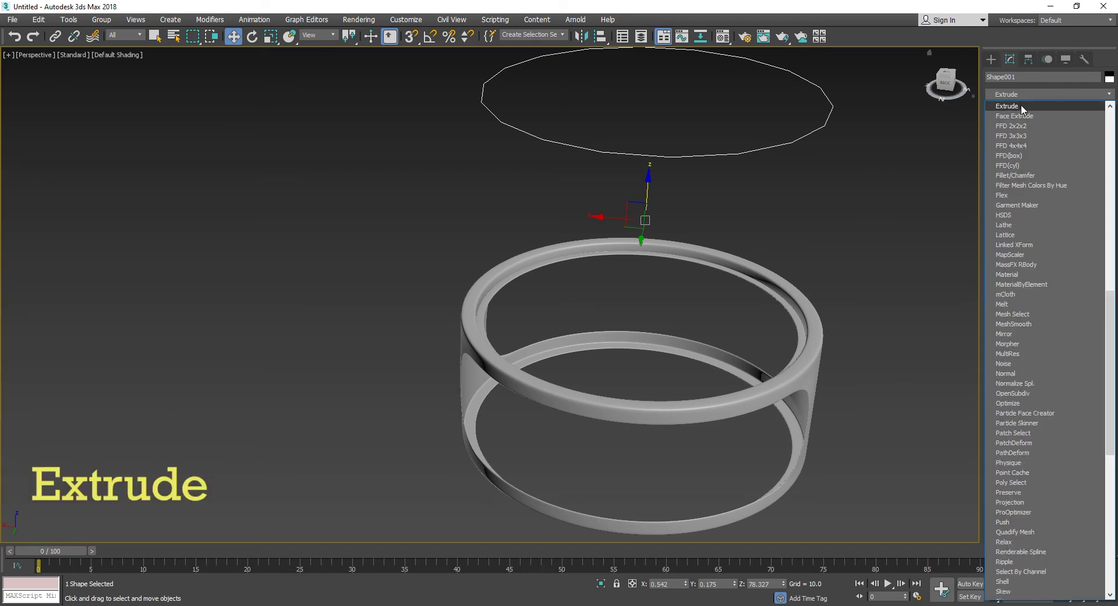
left_click(1023, 107)
scroll(746, 207, "down", 3)
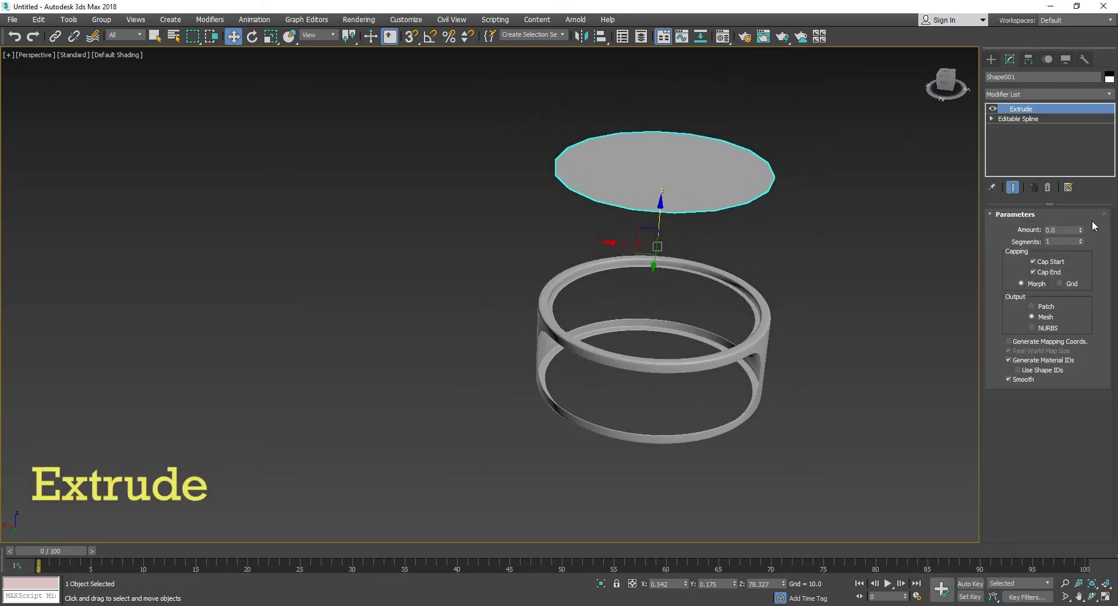
double_click(1062, 230)
type("3")
key("Return")
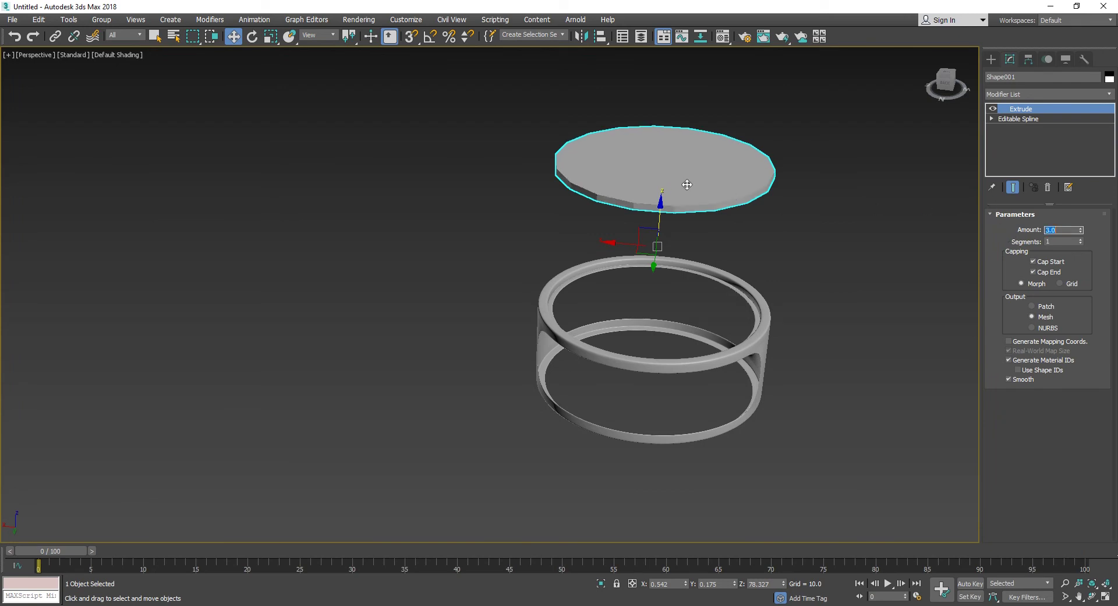
scroll(687, 184, "up", 3)
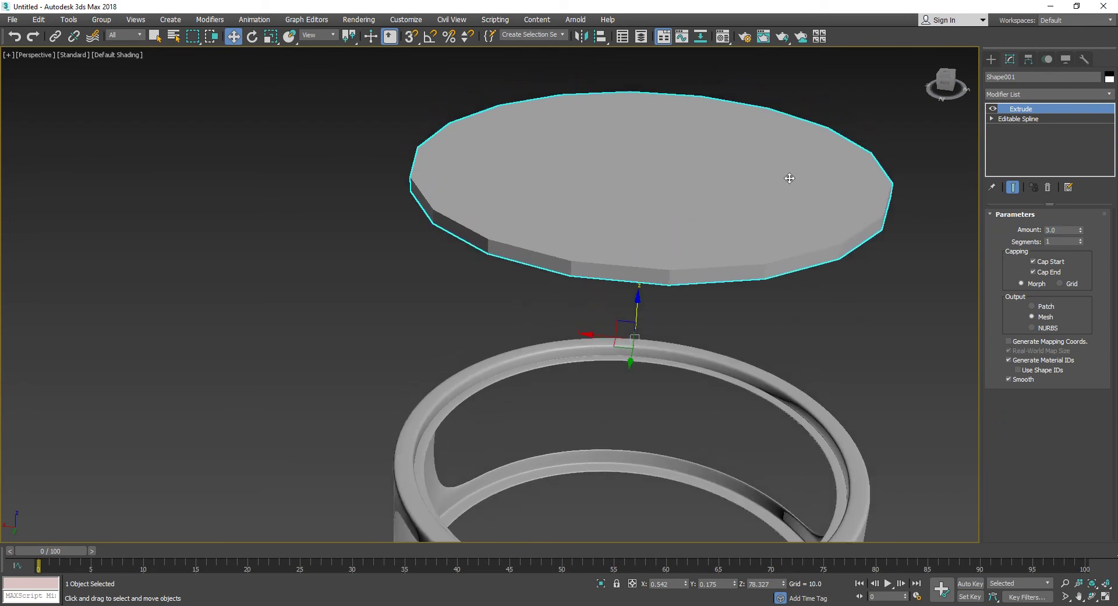
right_click(724, 203)
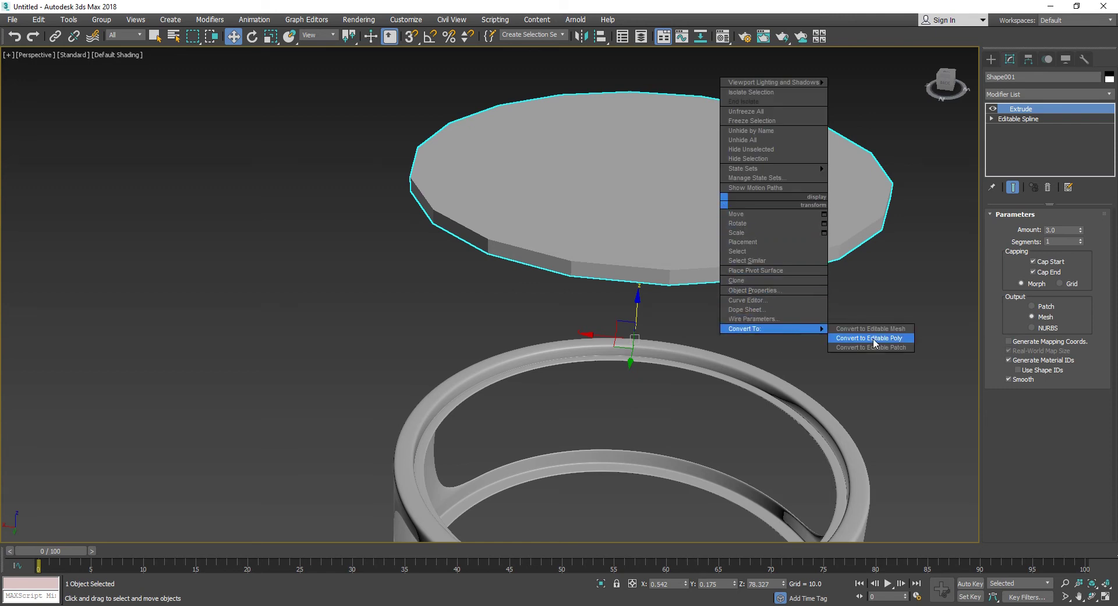
Step: Convert the disc to Editable Poly, centre its pivot on the object, and show Edged Faces
left_click(874, 339)
middle_click_drag(693, 187, 672, 248)
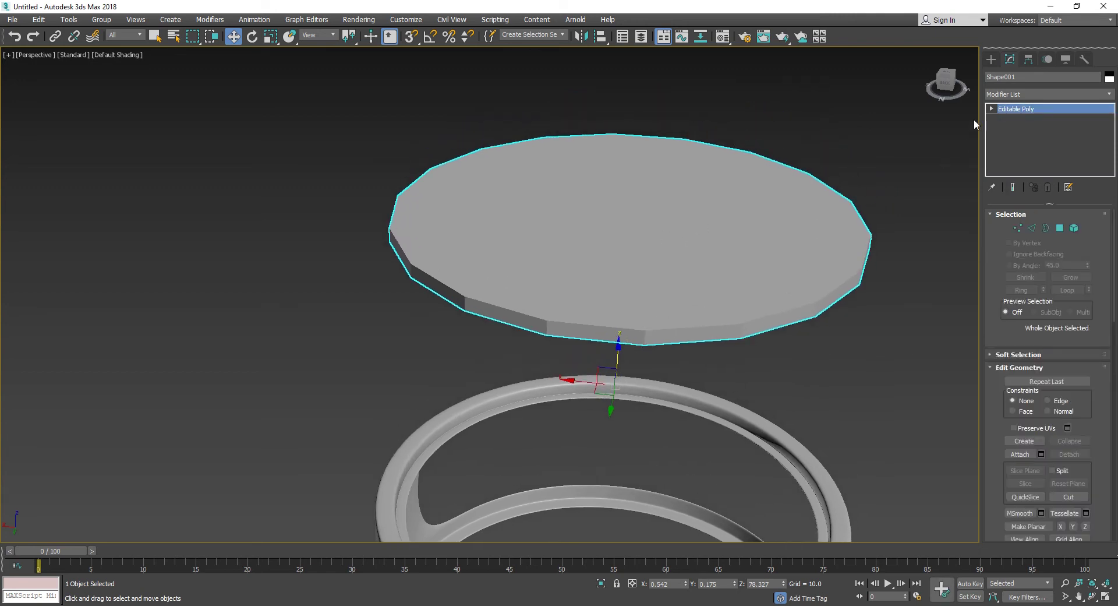
left_click(1029, 59)
left_click(1041, 139)
left_click(1048, 200)
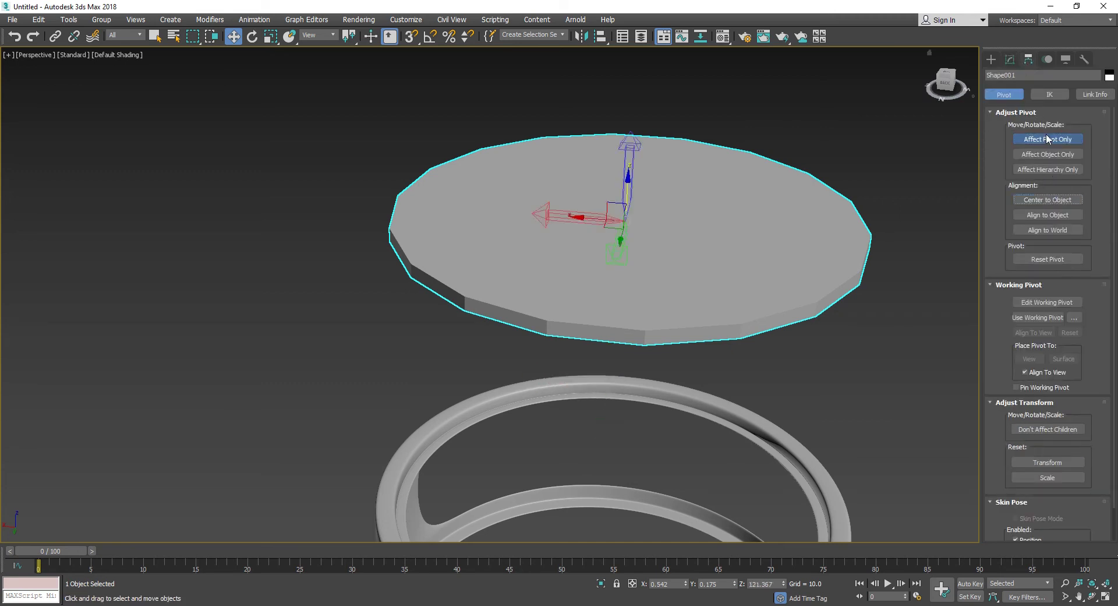
left_click(1048, 138)
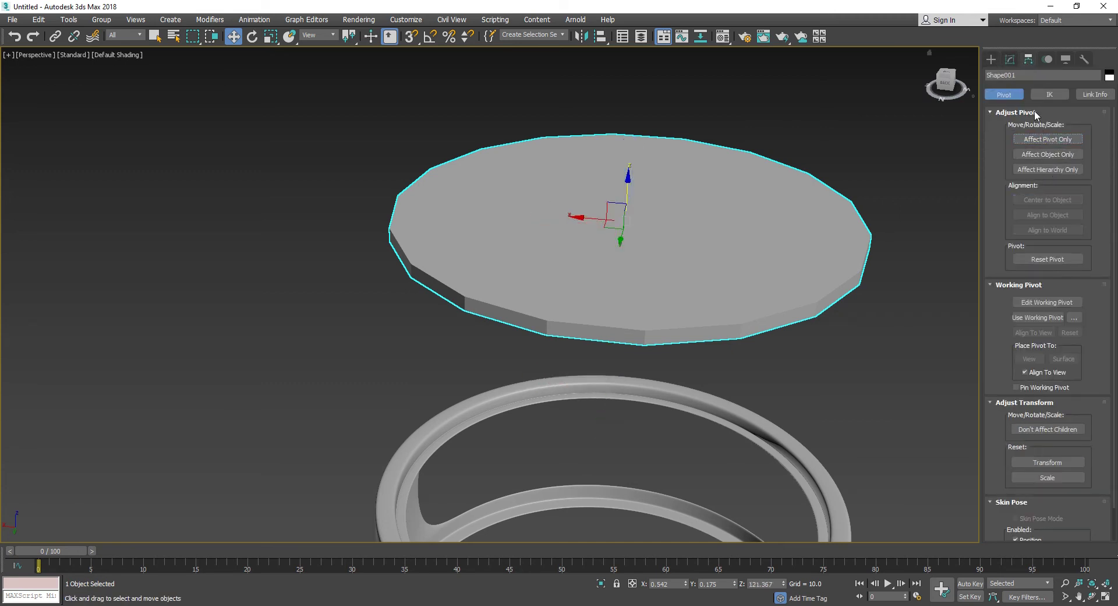
left_click(991, 59)
key("F4")
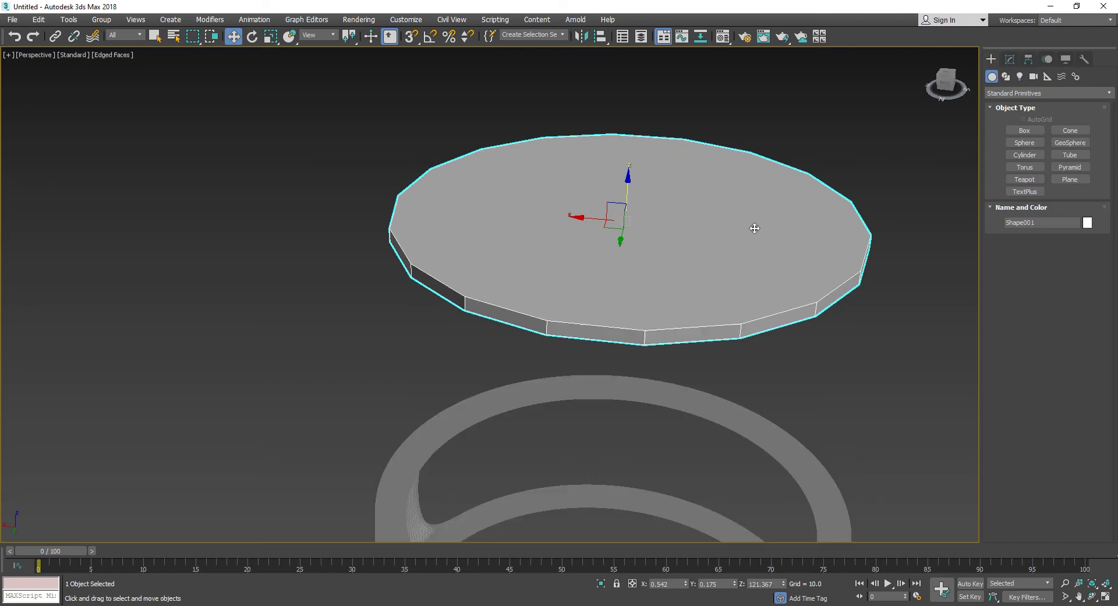
right_click(702, 235)
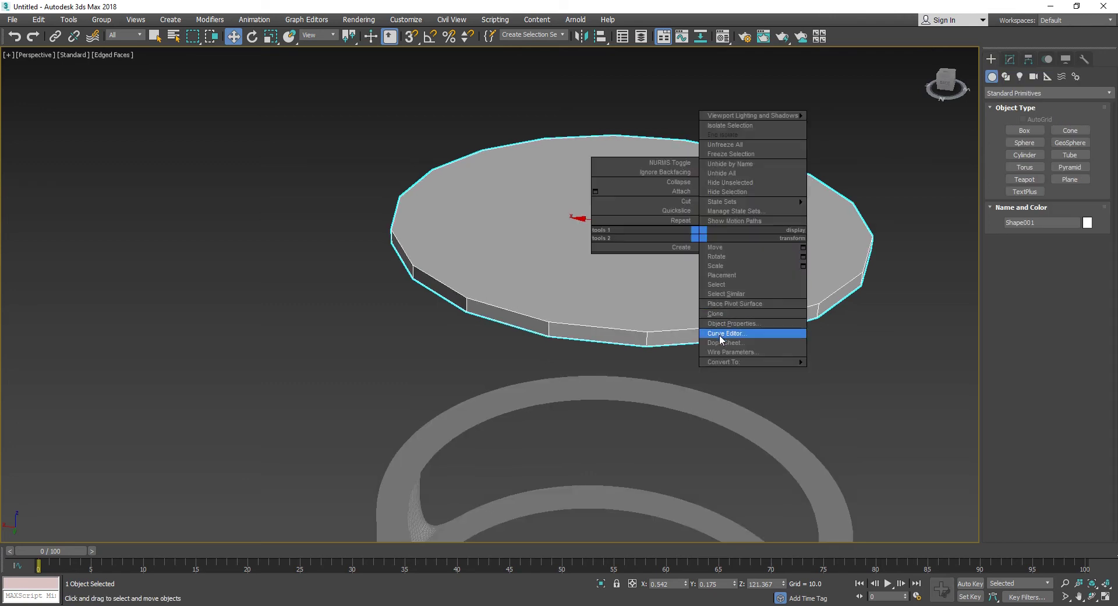
Step: Select the disc's top and bottom polygons in Polygon mode
left_click(1010, 59)
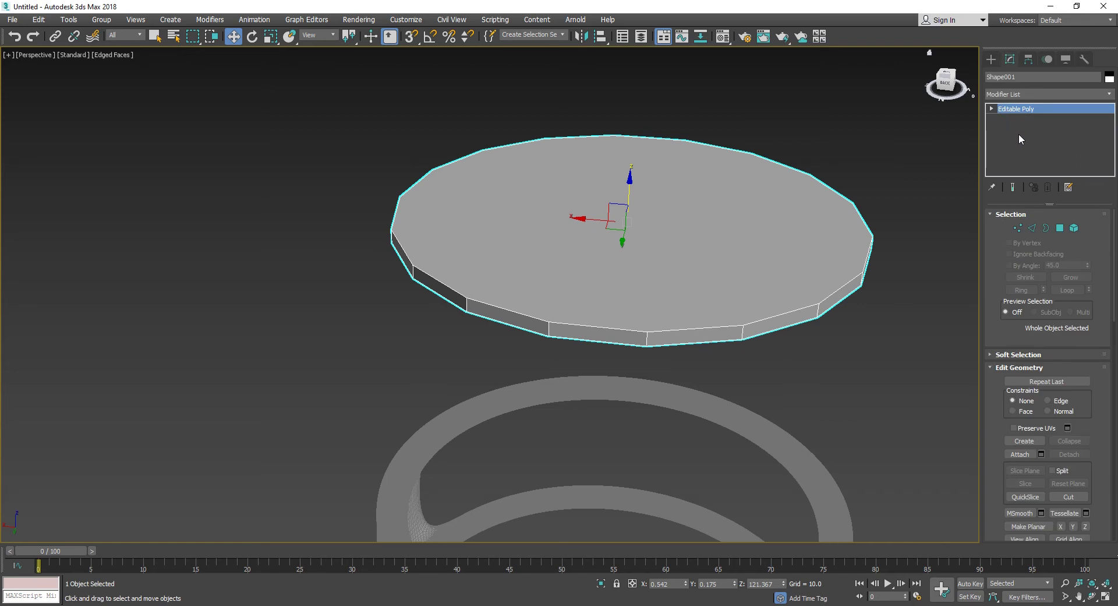
left_click(1060, 228)
left_click(664, 194)
mouse_move(664, 195)
middle_mouse_down("alt")
mouse_move(664, 165)
mouse_move(672, 203)
middle_mouse_up("alt")
left_click(667, 188, "ctrl")
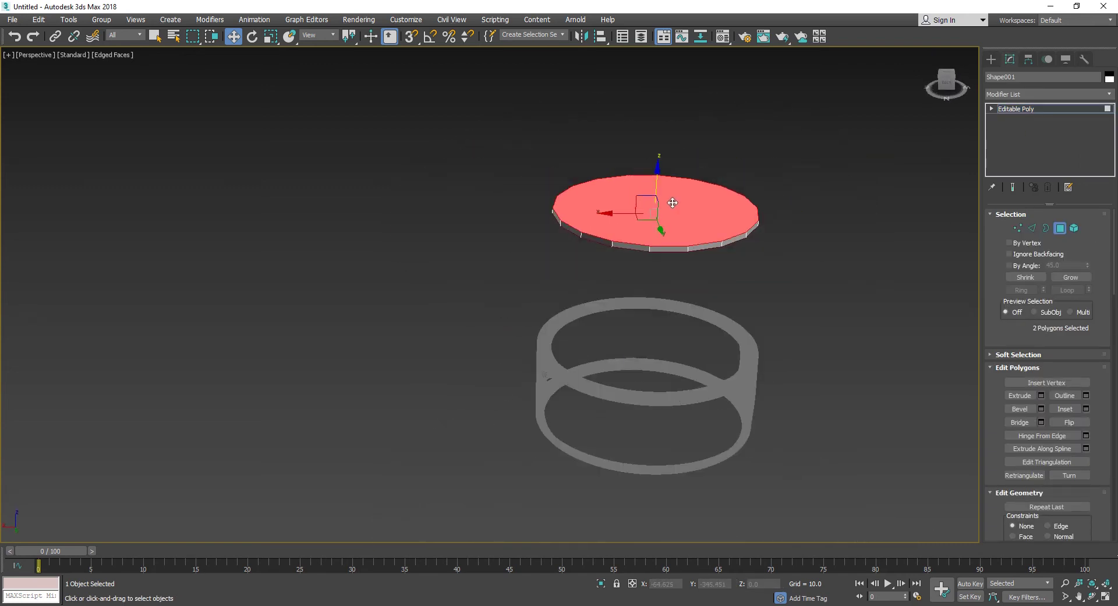
scroll(689, 200, "up", 5)
Step: Inset both selected caps by about 3.3 units
right_click(677, 194)
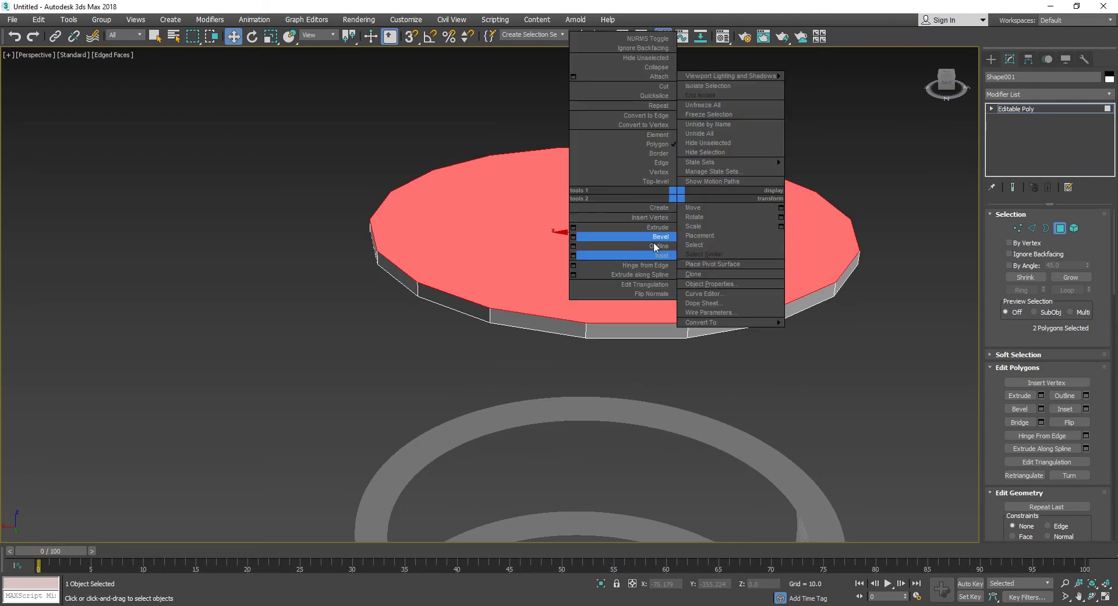
left_click(586, 256)
scroll(583, 256, "up", 4)
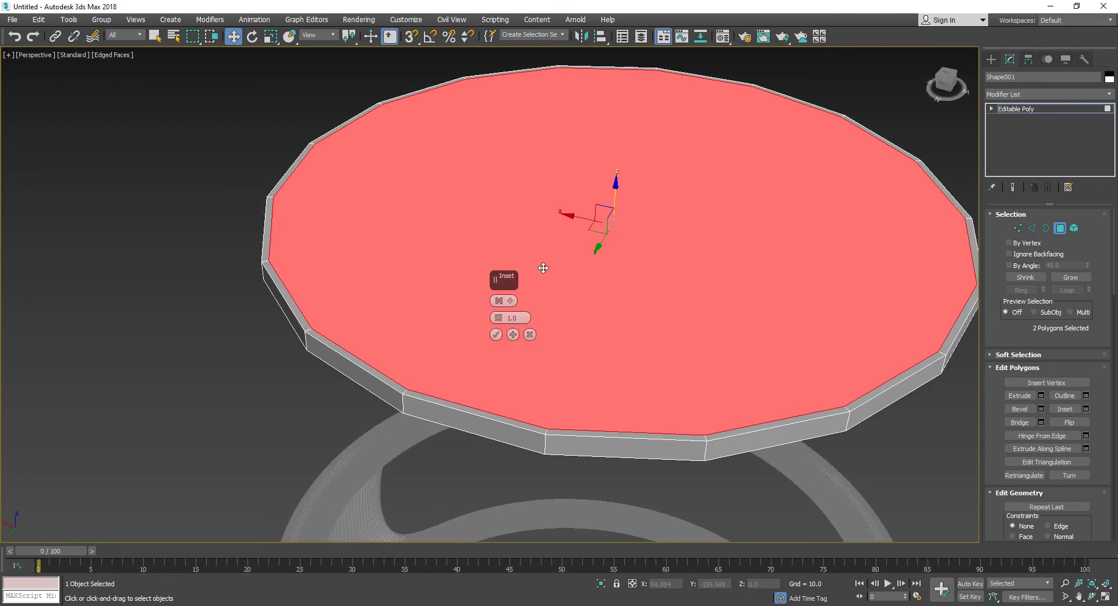
left_click_drag(500, 321, 498, 303)
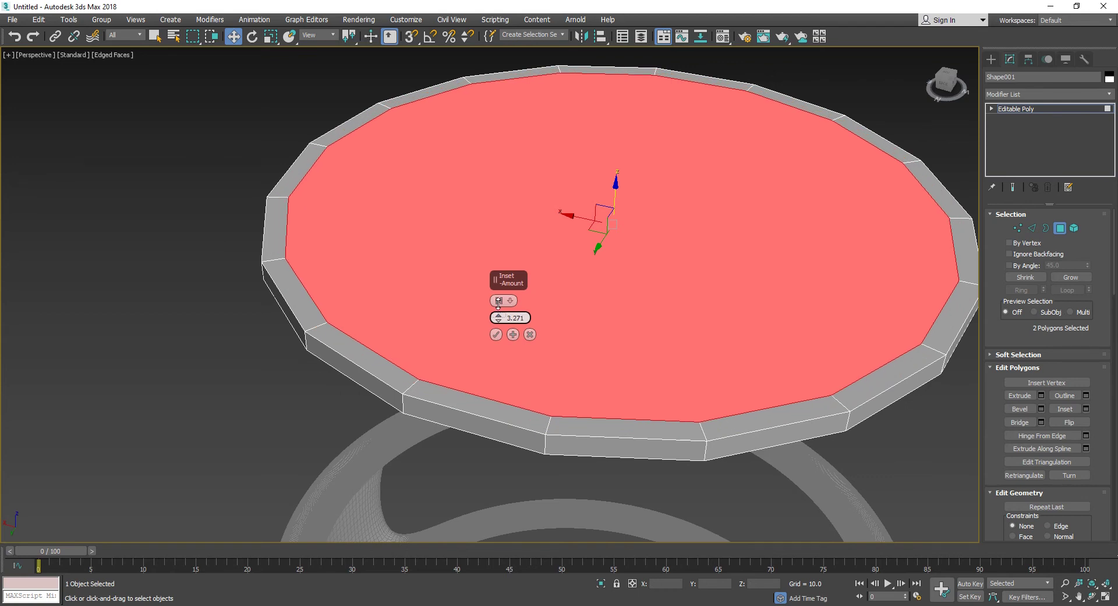
left_click(496, 335)
scroll(480, 245, "down", 5)
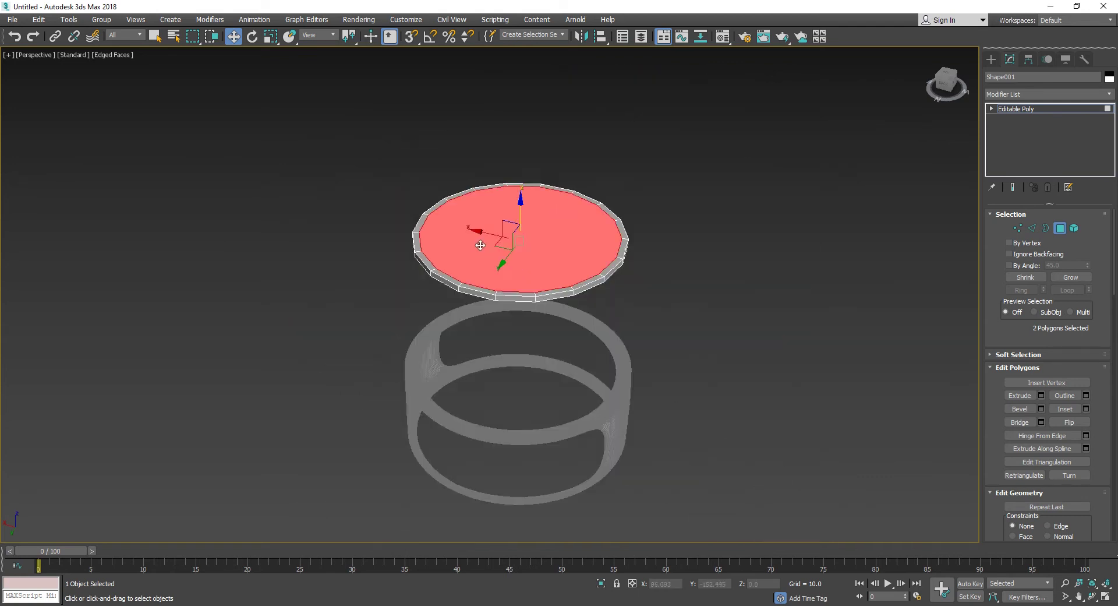
scroll(481, 245, "up", 3)
Step: Delete the inset centre faces, leaving a thin ring
key("Delete")
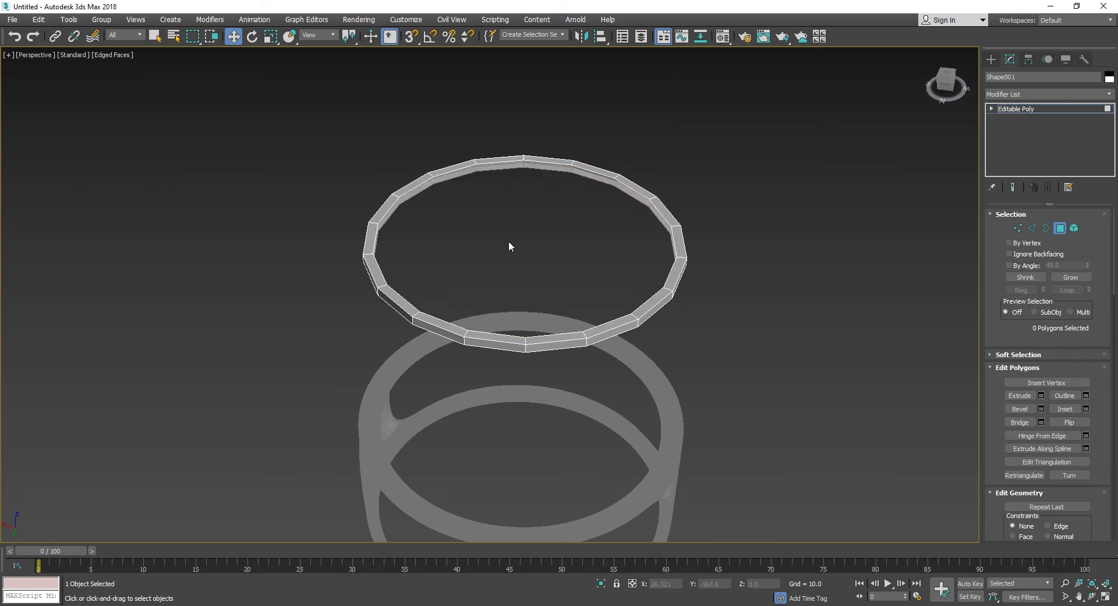
scroll(449, 306, "up", 3)
scroll(524, 247, "up", 3)
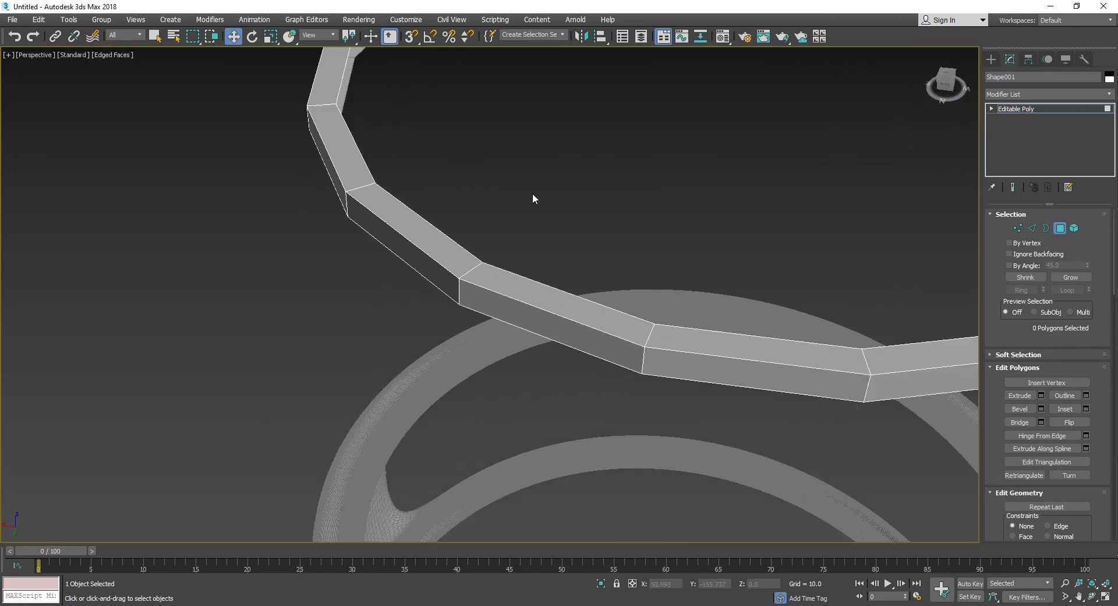
Step: Insert three SwiftLoop edge loops on the ring's top and side faces
type("x")
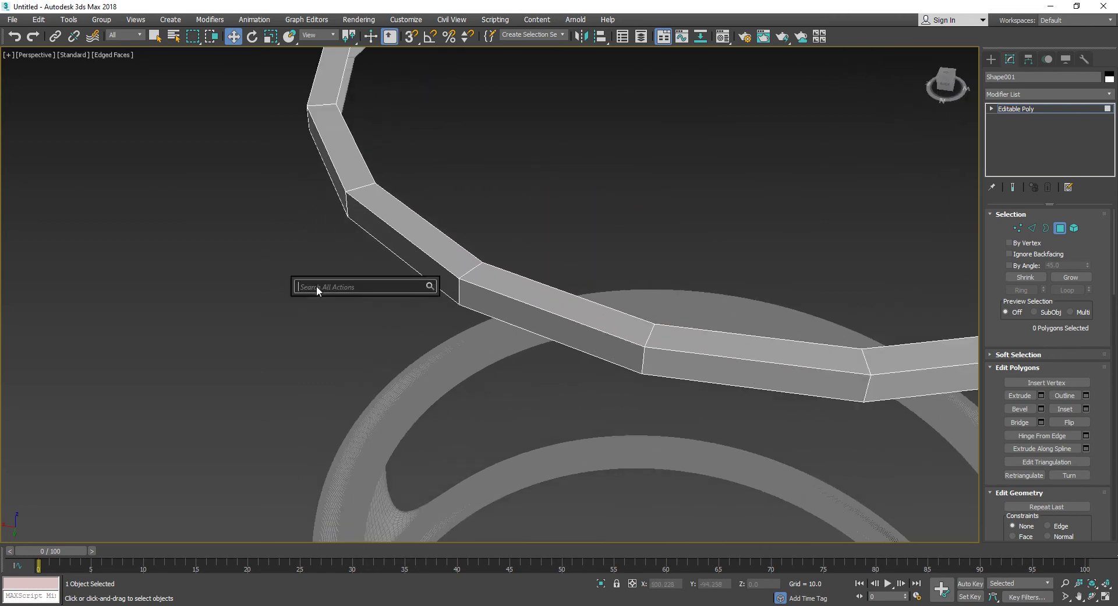
type("ex")
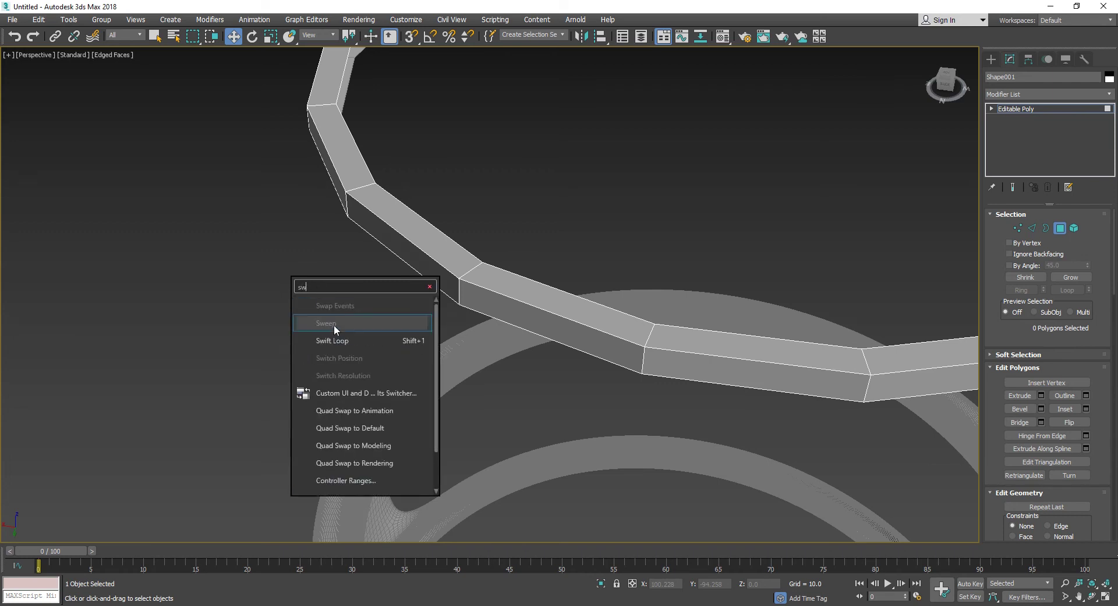
left_click(344, 343)
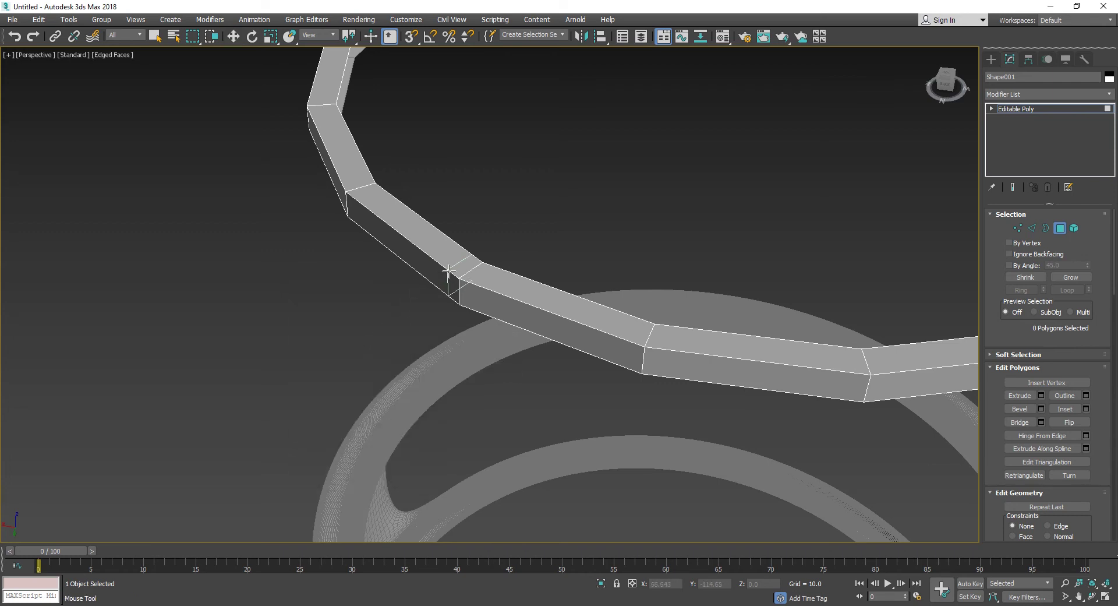
left_click(476, 265)
left_click(464, 274)
left_click(459, 286)
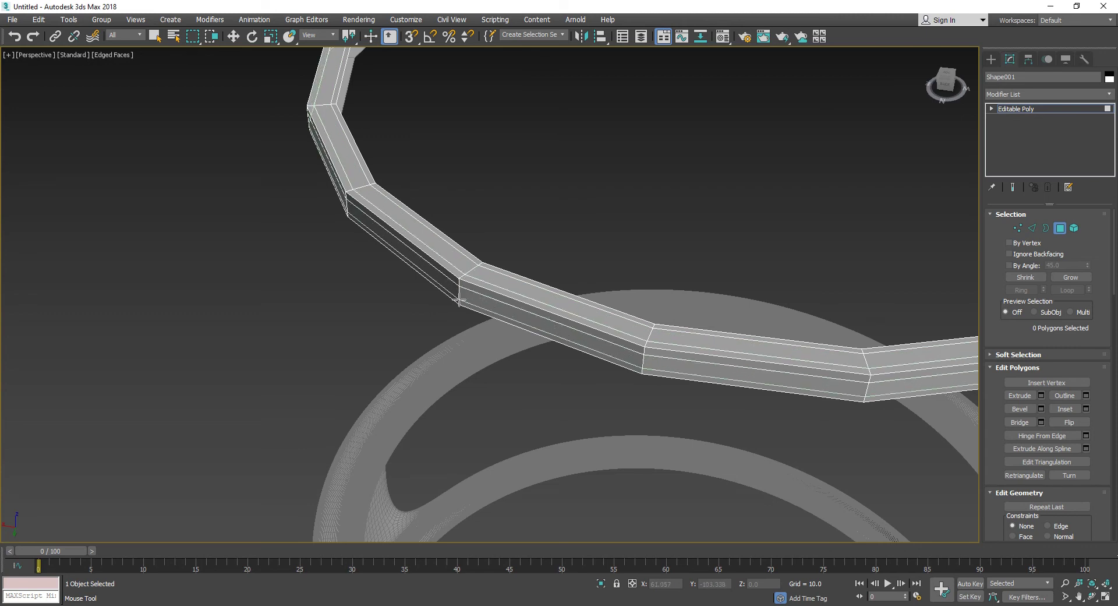
Step: Add TurboSmooth with 3 iterations to the ring, then return to its Editable Poly
key("w")
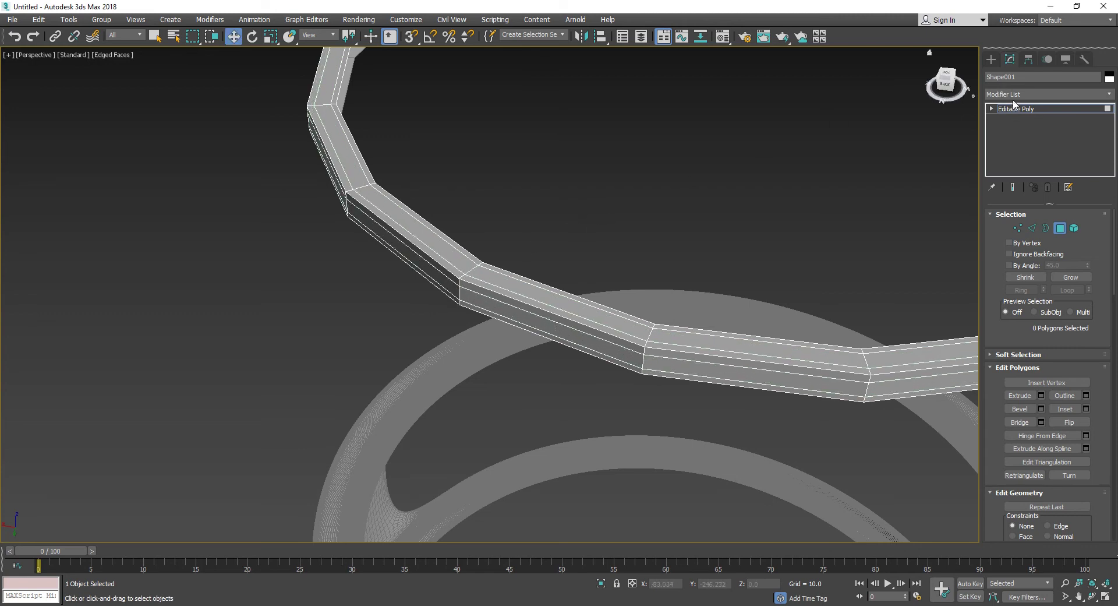
left_click(1006, 95)
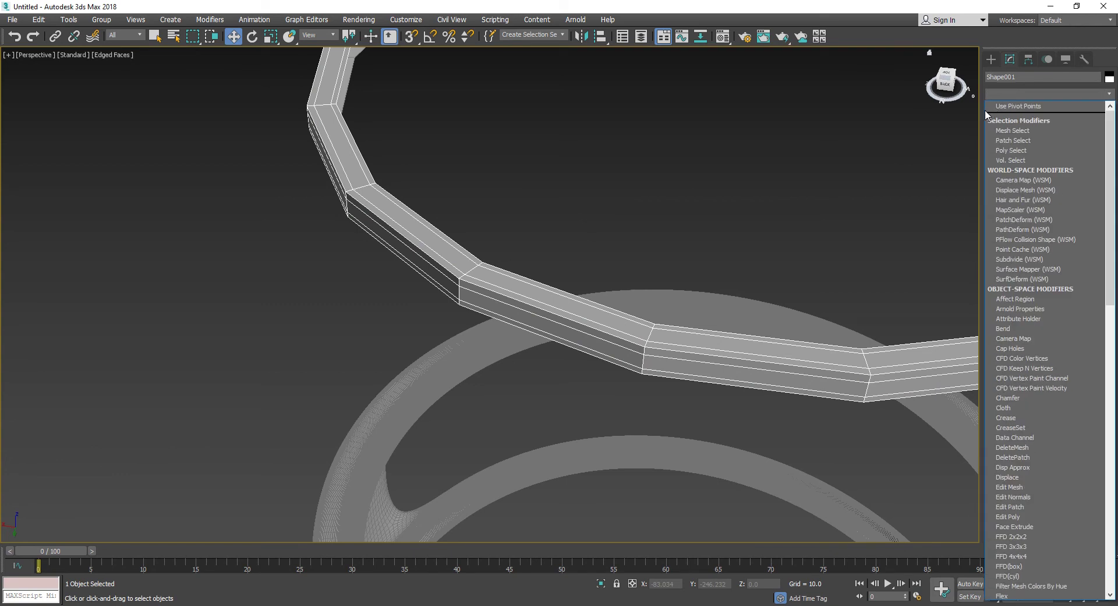
key("t")
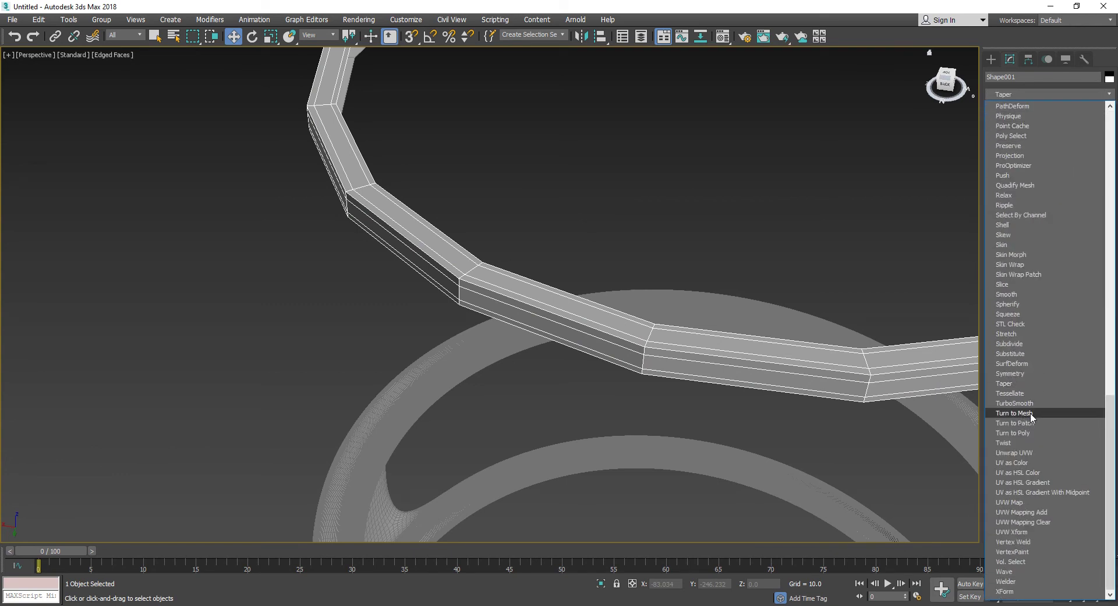
left_click(1027, 403)
left_click(1085, 232)
left_click(1085, 232)
scroll(897, 190, "down", 3)
scroll(851, 198, "down", 2)
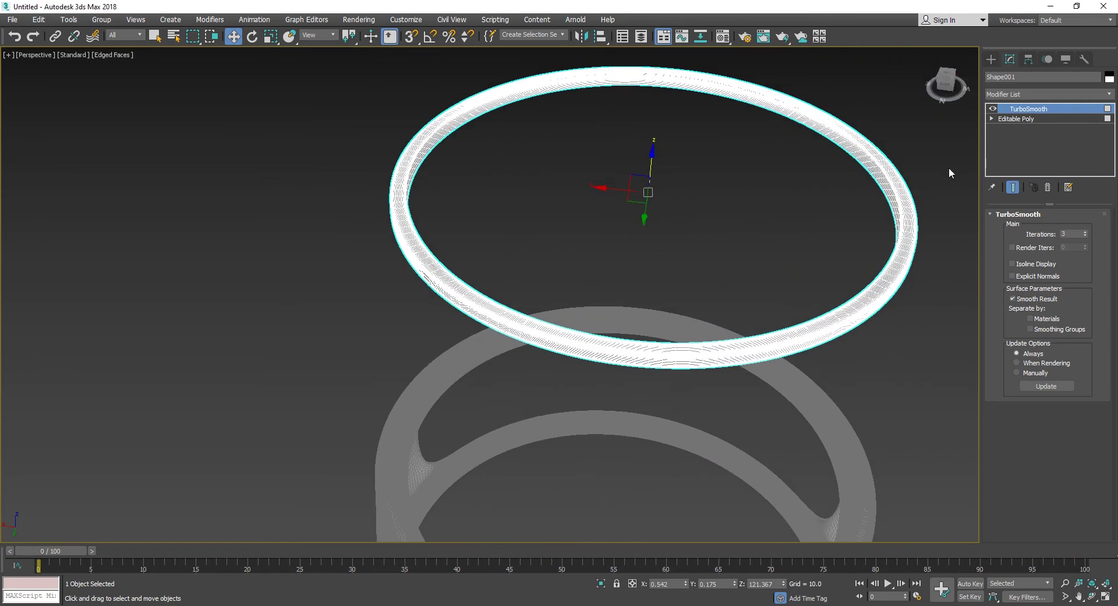
left_click(1027, 119)
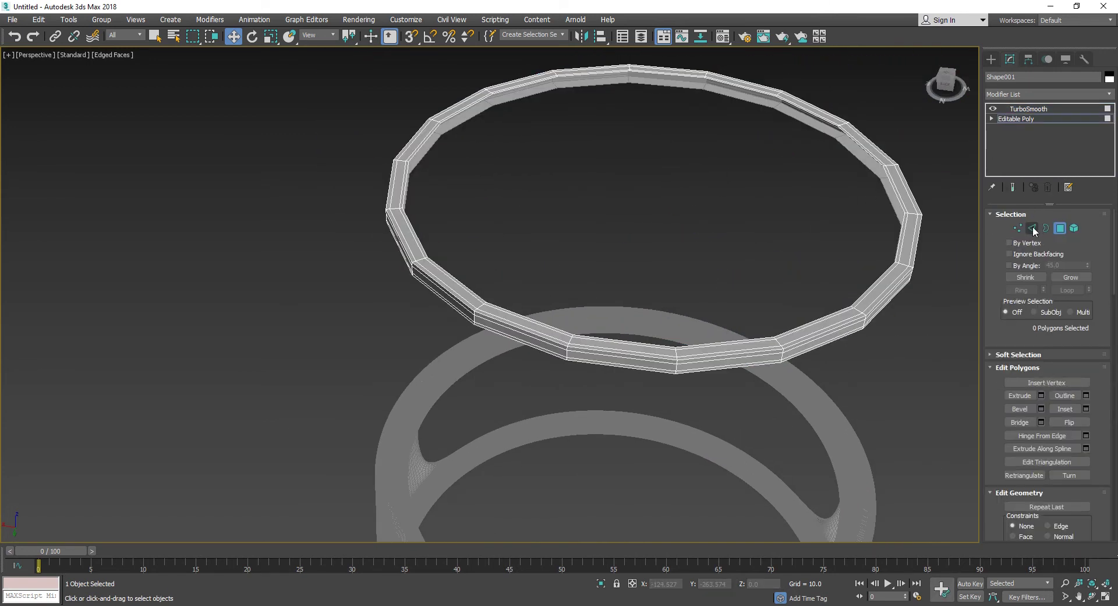
Step: Select the ring's inner border and cap it into a solid face
left_click(1032, 229)
scroll(487, 110, "up", 3)
scroll(455, 105, "up", 5)
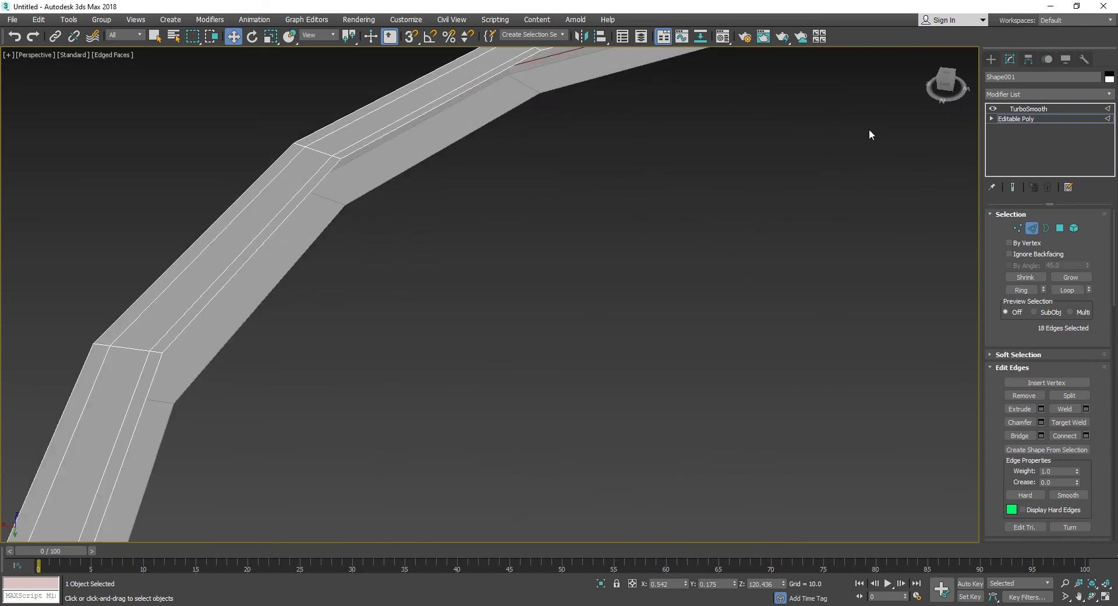
left_click(1046, 228)
left_click(428, 113)
key("z")
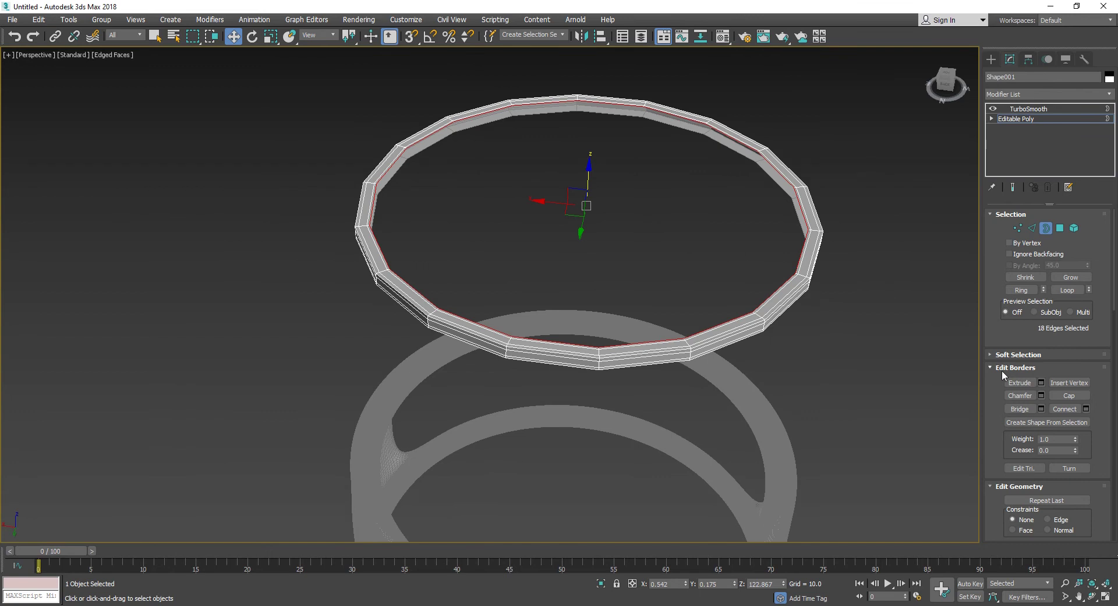
left_click(1074, 397)
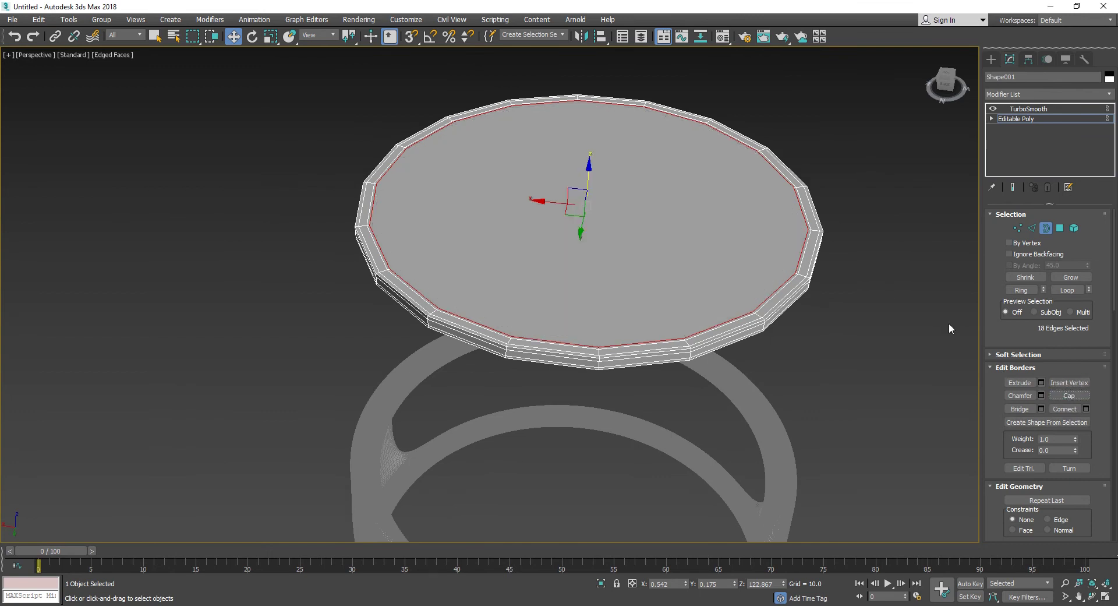
middle_click_drag(618, 289, 610, 263, "alt")
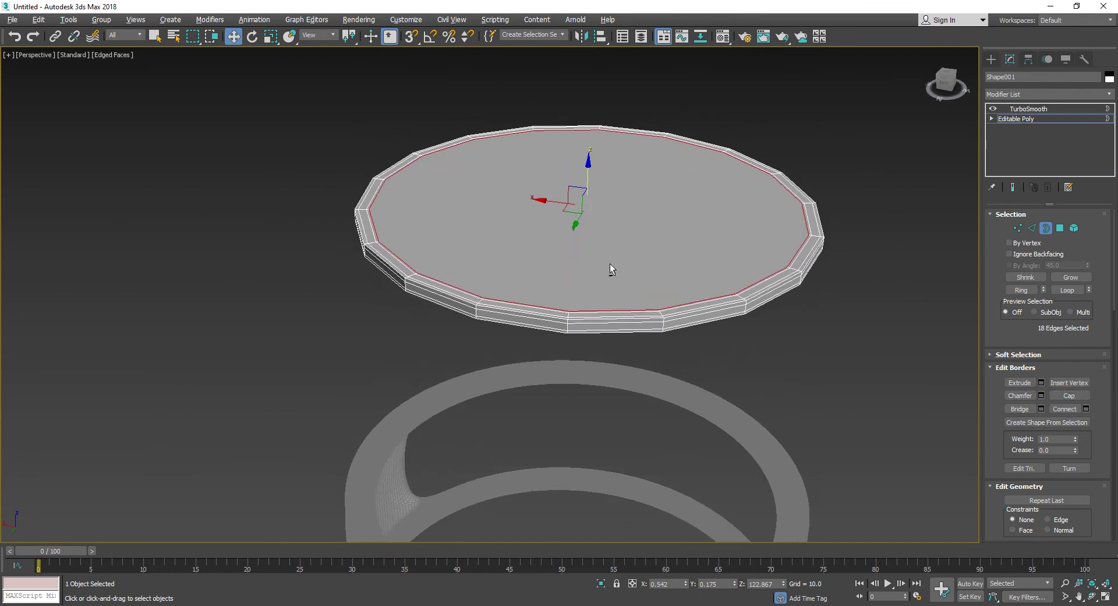
Step: Select the capped disc element and lower it into the frame's top, to Z 45.912
left_click(1075, 228)
left_click(566, 241)
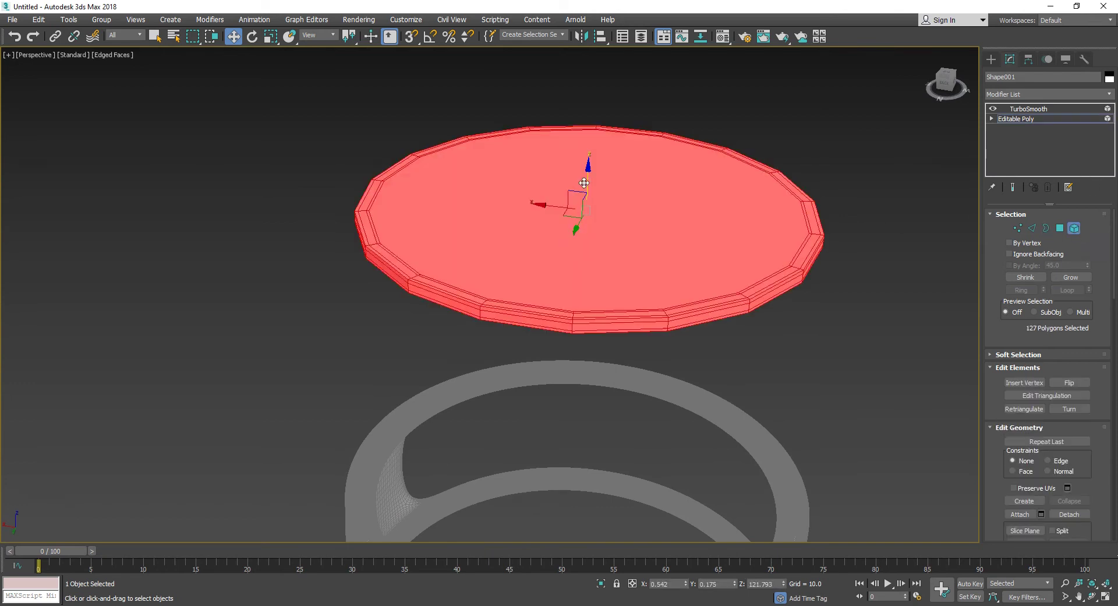
left_click_drag(588, 169, 572, 324)
key("F4")
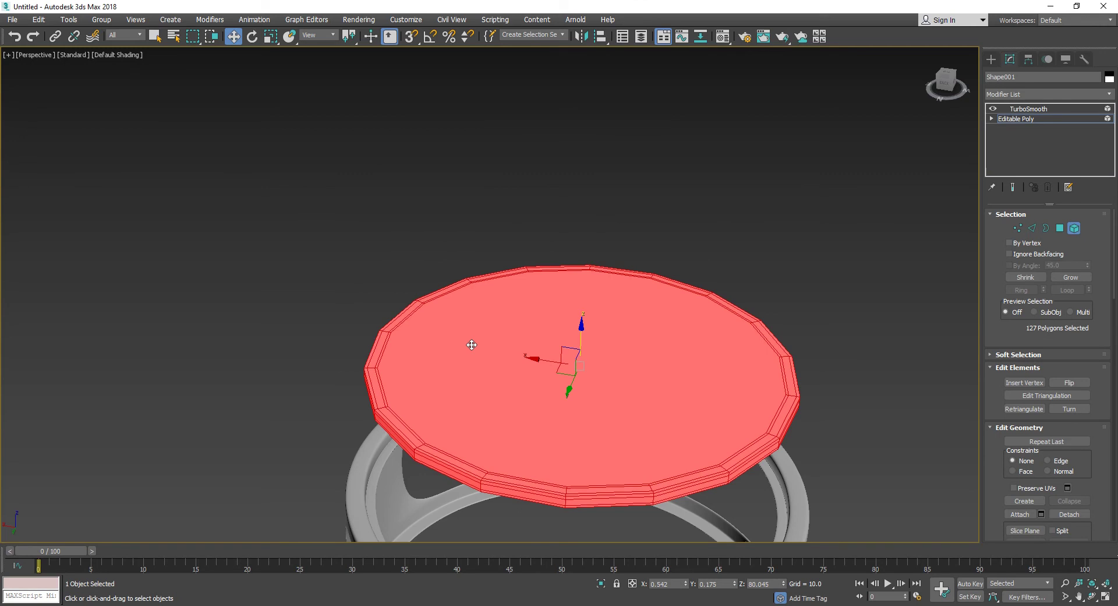
scroll(469, 344, "down", 2)
middle_click_drag(470, 344, 507, 201)
scroll(568, 197, "up", 3)
left_click_drag(588, 195, 581, 317)
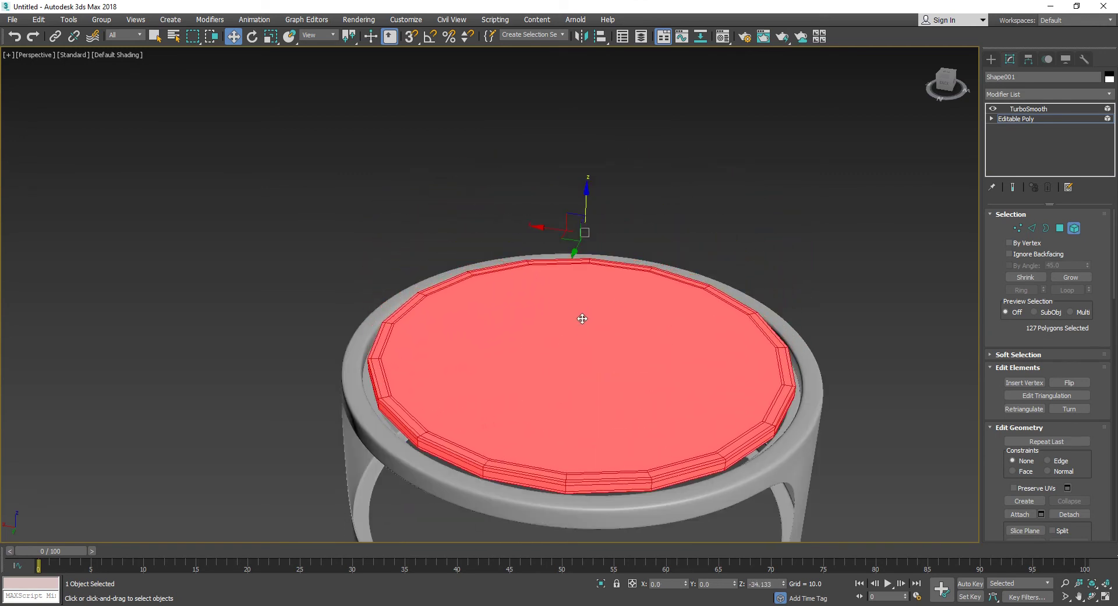
Step: Copy the ring down near the frame's bottom as an independent Shape002
left_click(992, 59)
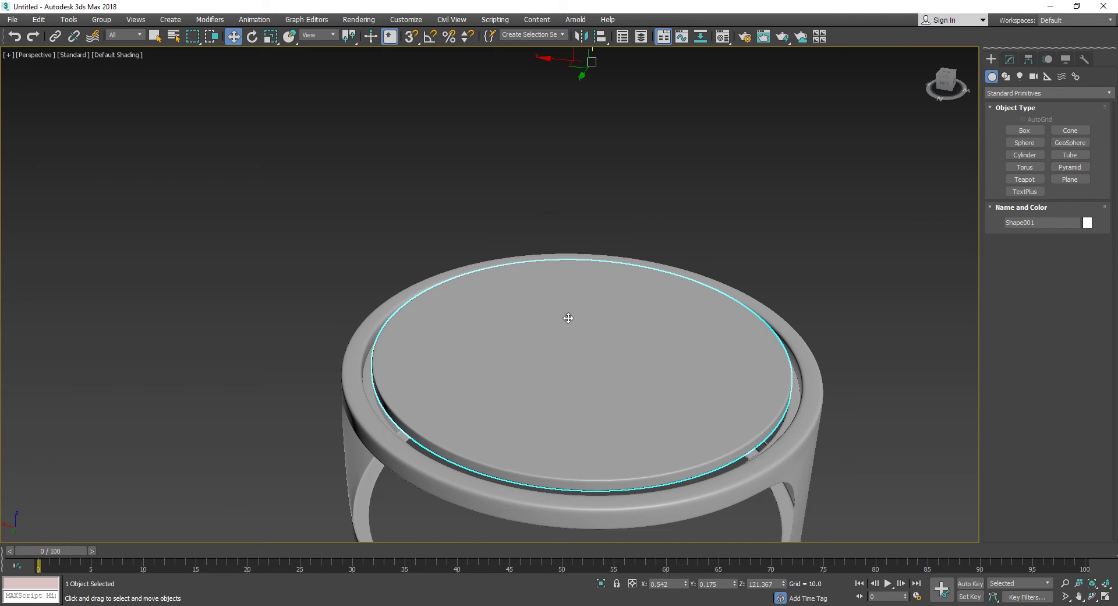
middle_click_drag(392, 252, 404, 287, "alt")
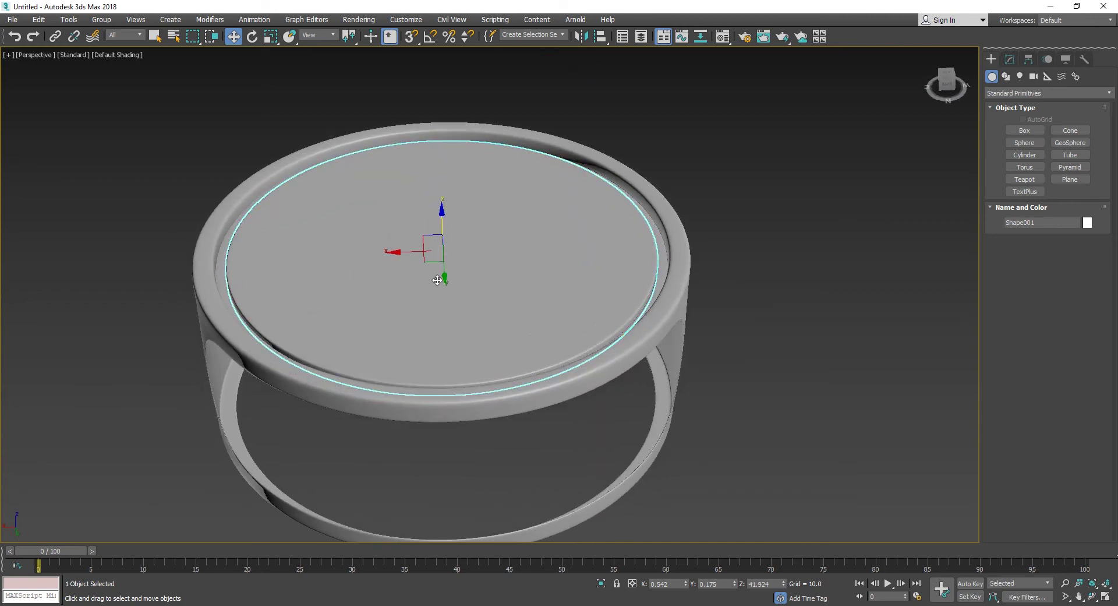
key("r")
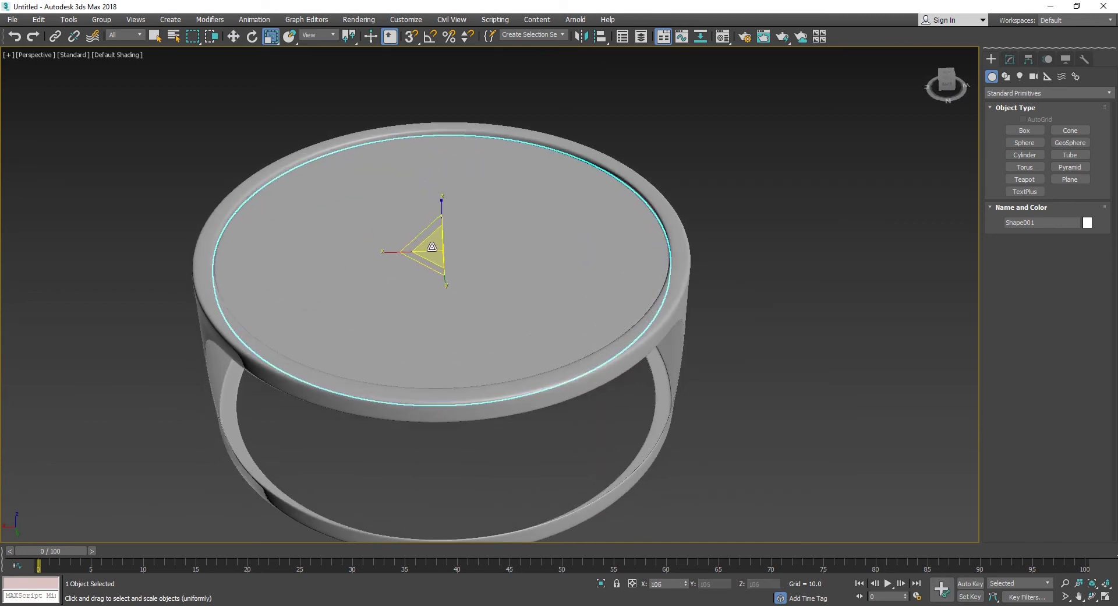
scroll(356, 287, "down", 3)
middle_click_drag(359, 290, 378, 284)
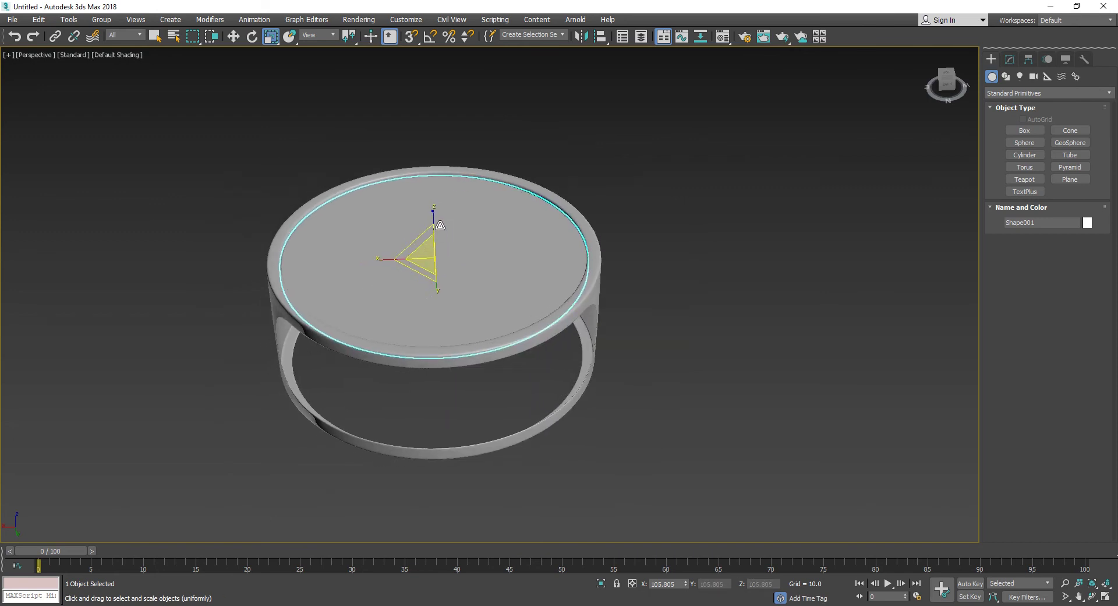
key("w")
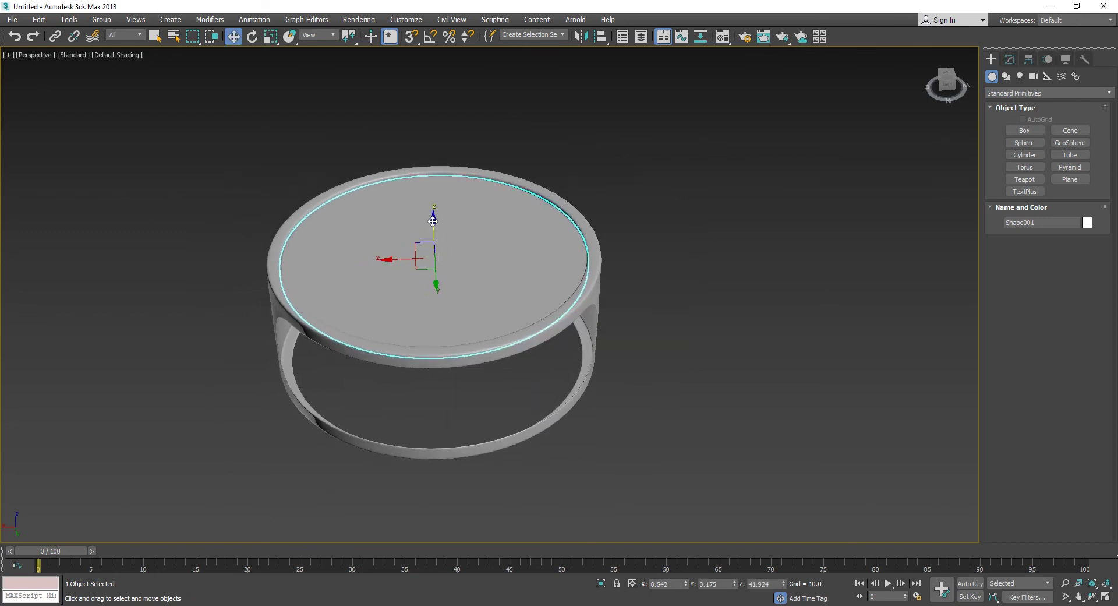
left_click_drag(432, 222, 438, 308, "shift")
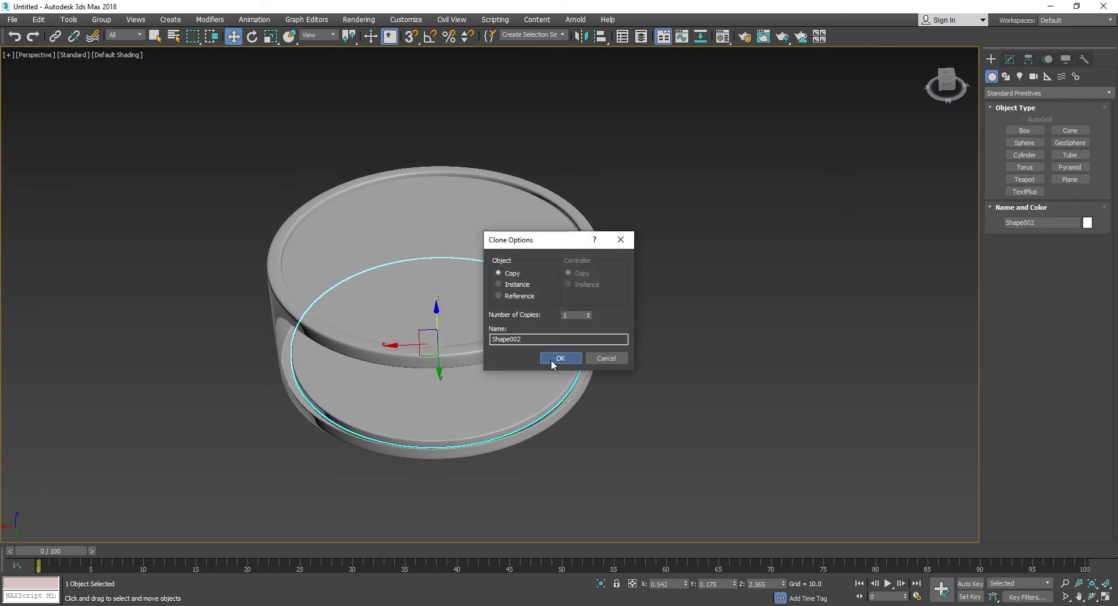
left_click(552, 360)
Step: Scale the copied ring uniformly to about 103%
scroll(485, 393, "up", 3)
key("r")
left_click_drag(405, 321, 406, 317)
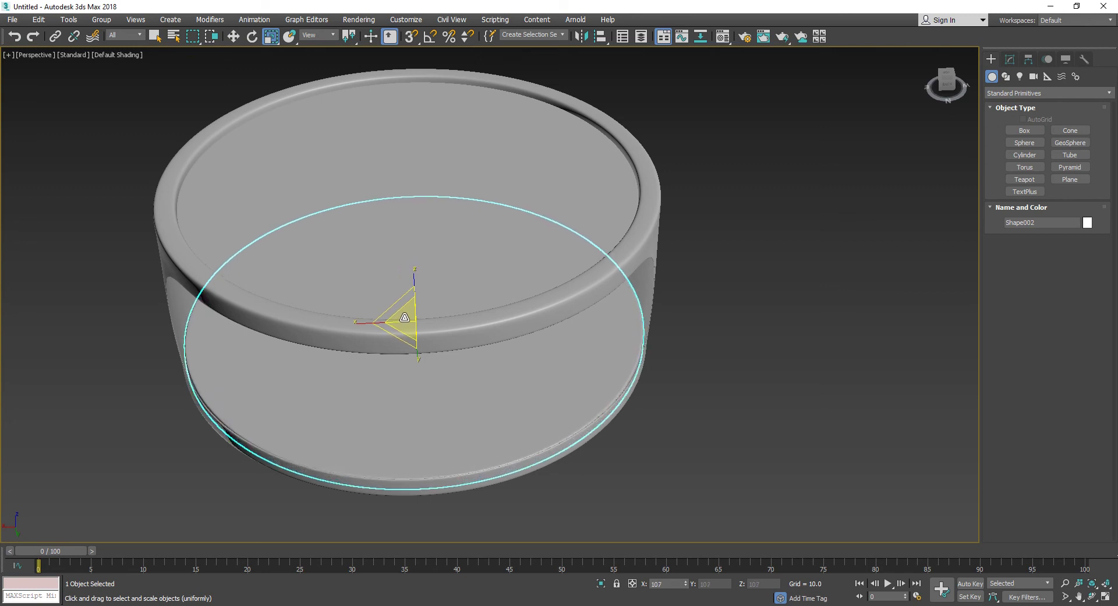
left_click(758, 472)
Step: Orbit around the table and select the cylinder frame Cylinder001
scroll(673, 441, "down", 4)
mouse_move(671, 435)
middle_mouse_down("alt")
mouse_move(733, 416)
mouse_move(764, 420)
middle_mouse_up("alt")
scroll(532, 400, "down", 2)
middle_click_drag(531, 400, 524, 379, "alt")
left_click(495, 408)
Step: Add an FFD 2x2x2 modifier to Cylinder001 and enter its Control Points level
left_click(1010, 59)
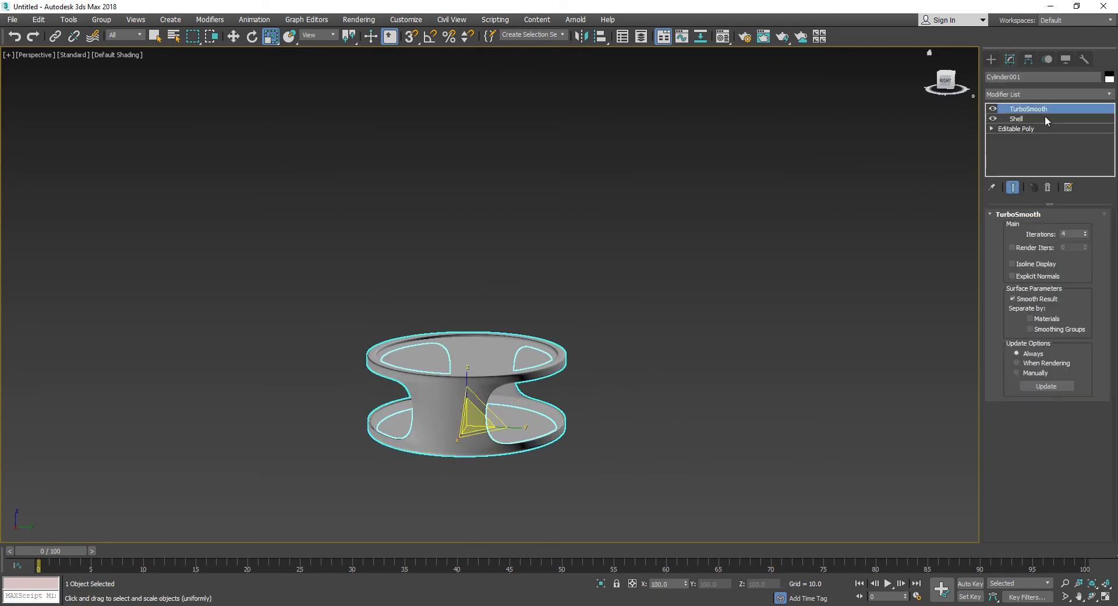
left_click(1027, 94)
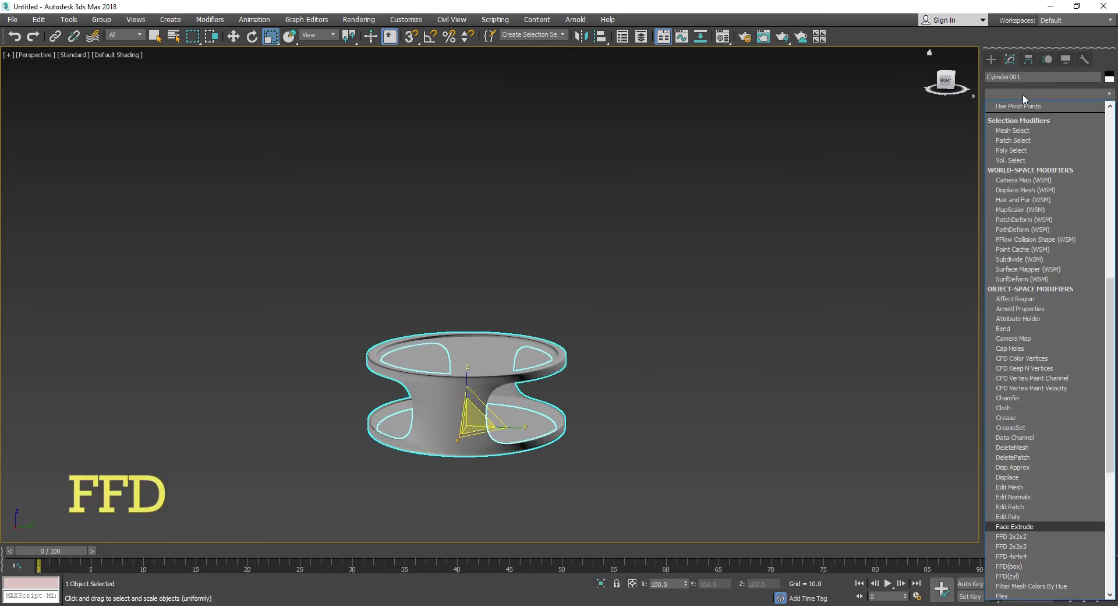
type("ffd")
left_click(1024, 108)
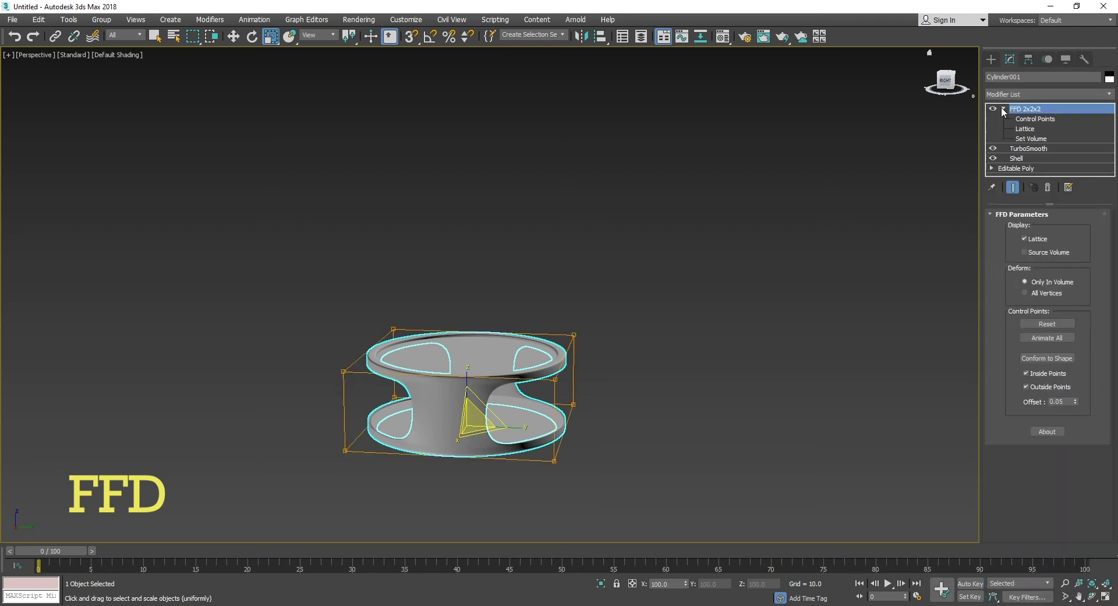
left_click(1035, 119)
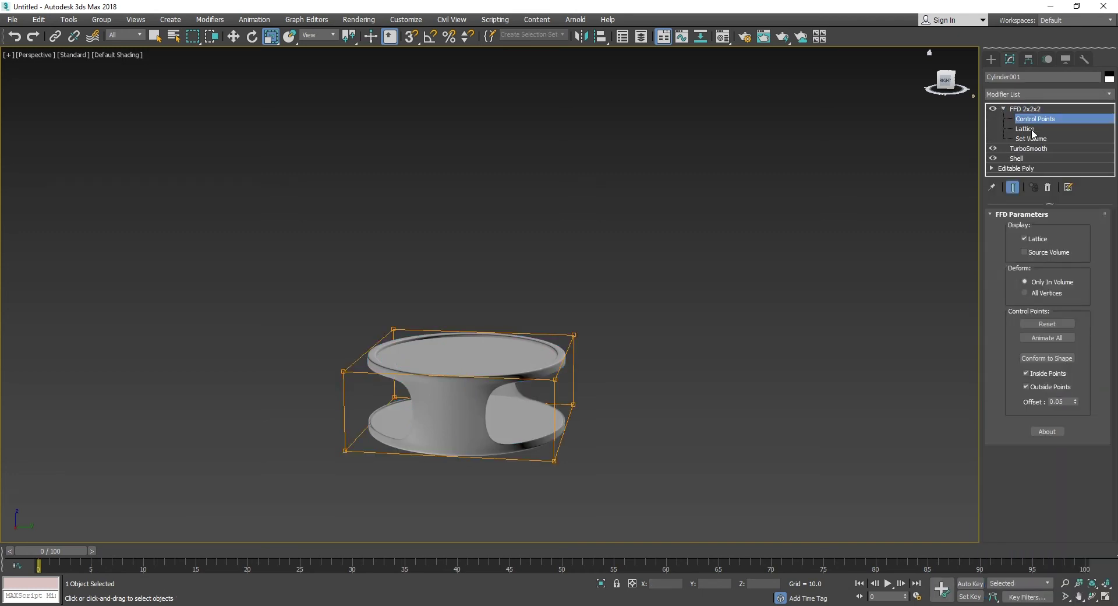
Step: Rotate the lattice's top control points about 29° on Z to twist the frame
middle_click_drag(556, 397, 561, 360, "alt")
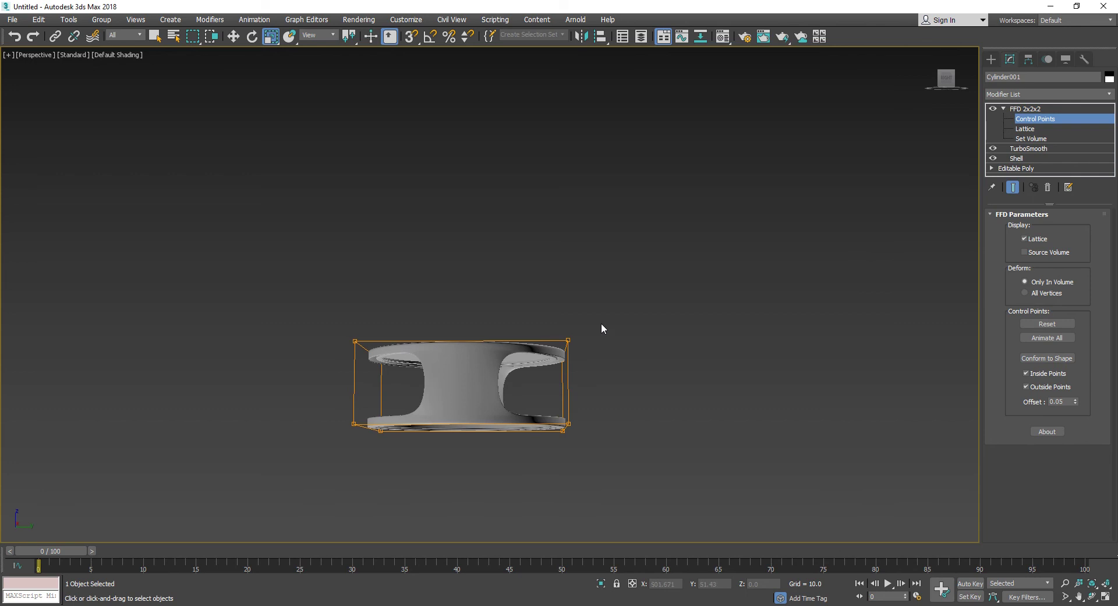
left_click_drag(334, 376, 334, 377)
key("e")
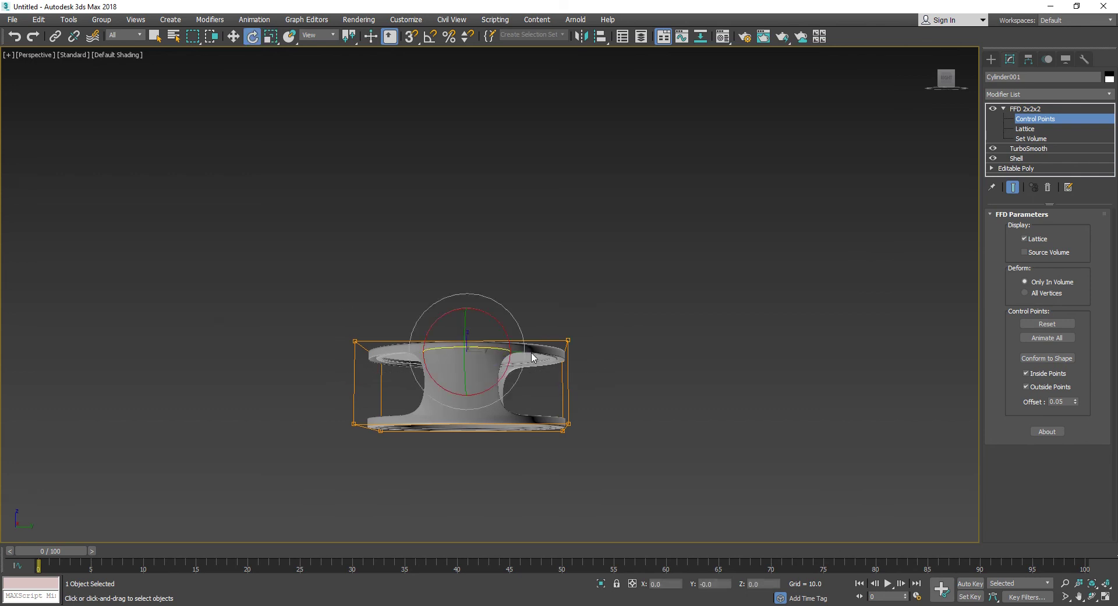
left_click_drag(485, 349, 519, 350)
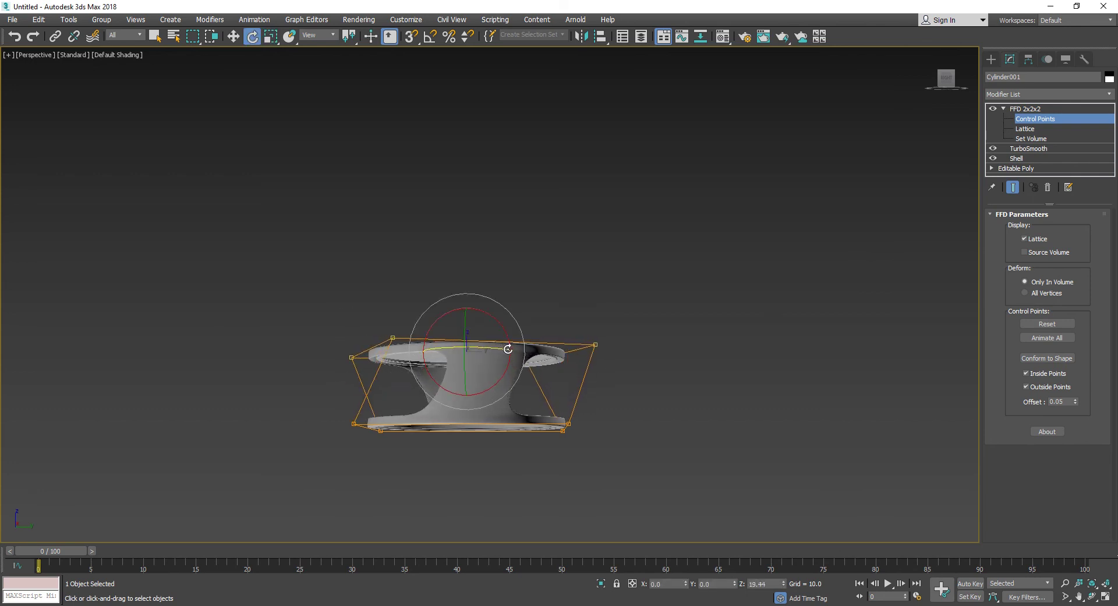
mouse_move(557, 390)
middle_mouse_down("alt")
mouse_move(507, 407)
mouse_move(643, 347)
middle_mouse_up("alt")
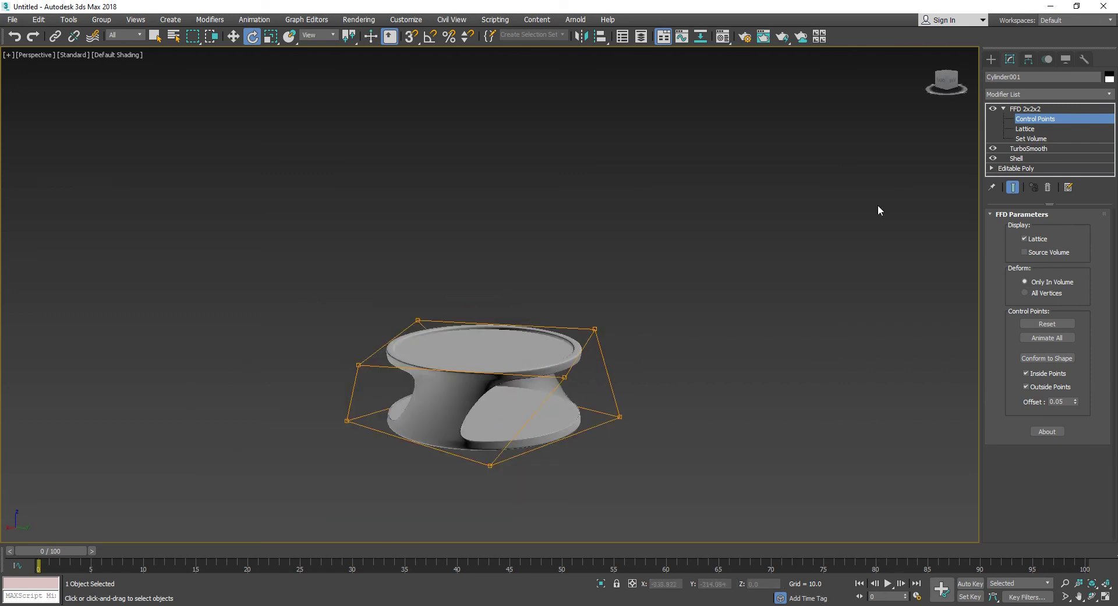
left_click(992, 58)
left_click(589, 360)
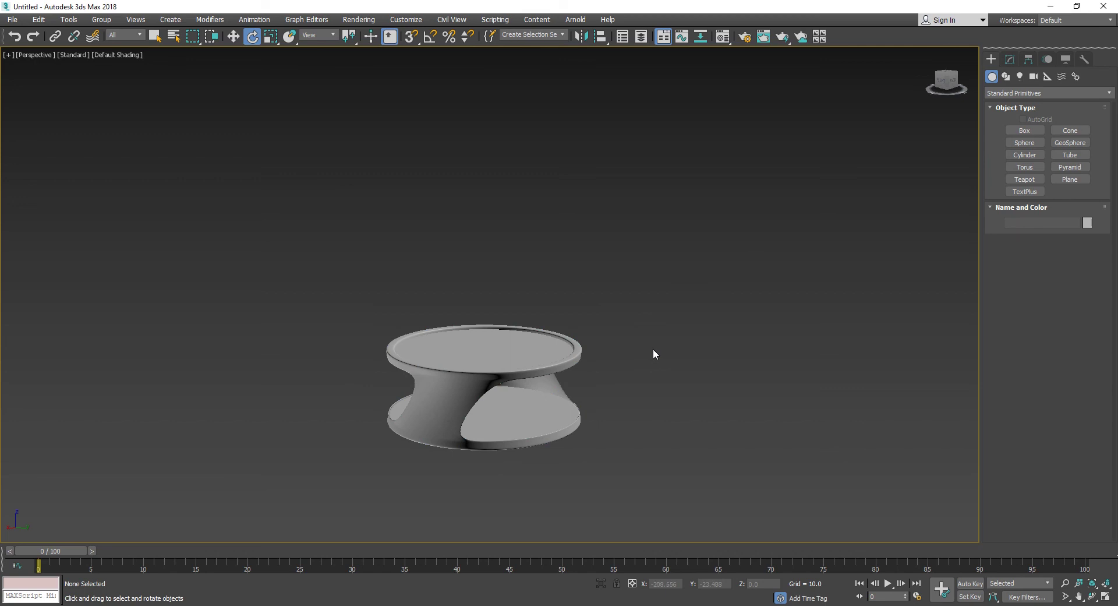
Step: Give material slot 1 a near-black base colour and apply it to Shape001 and Shape002
key("m")
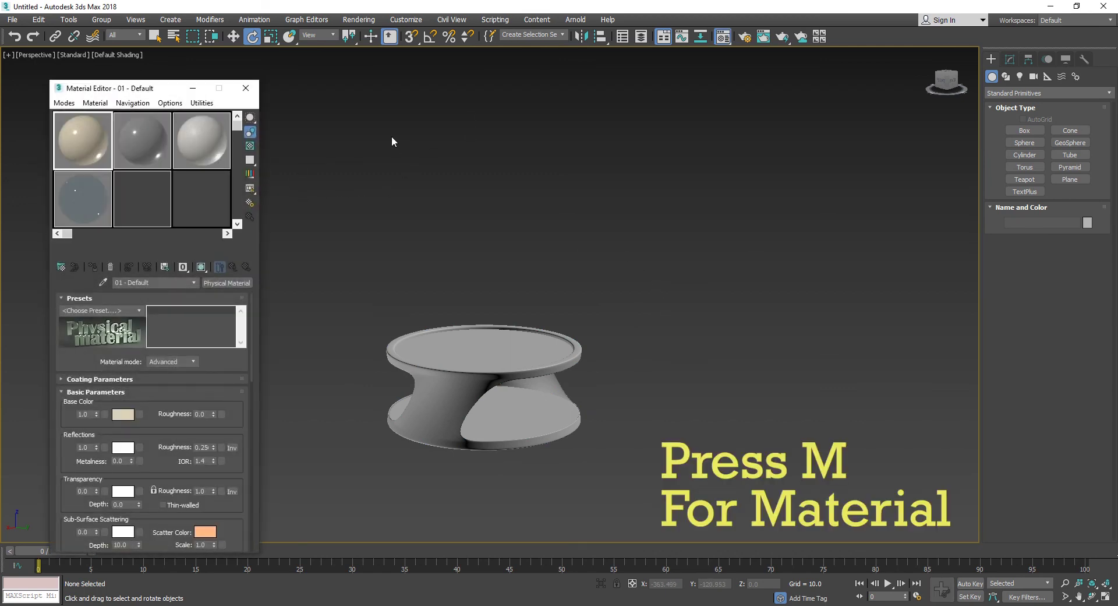
left_click(129, 416)
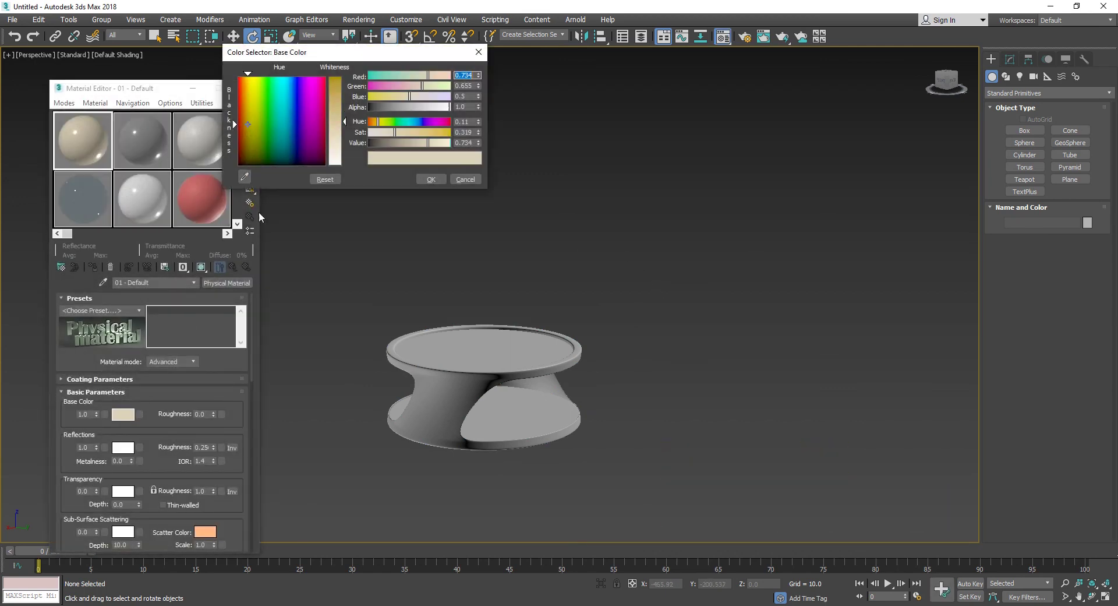
left_click_drag(263, 154, 269, 165)
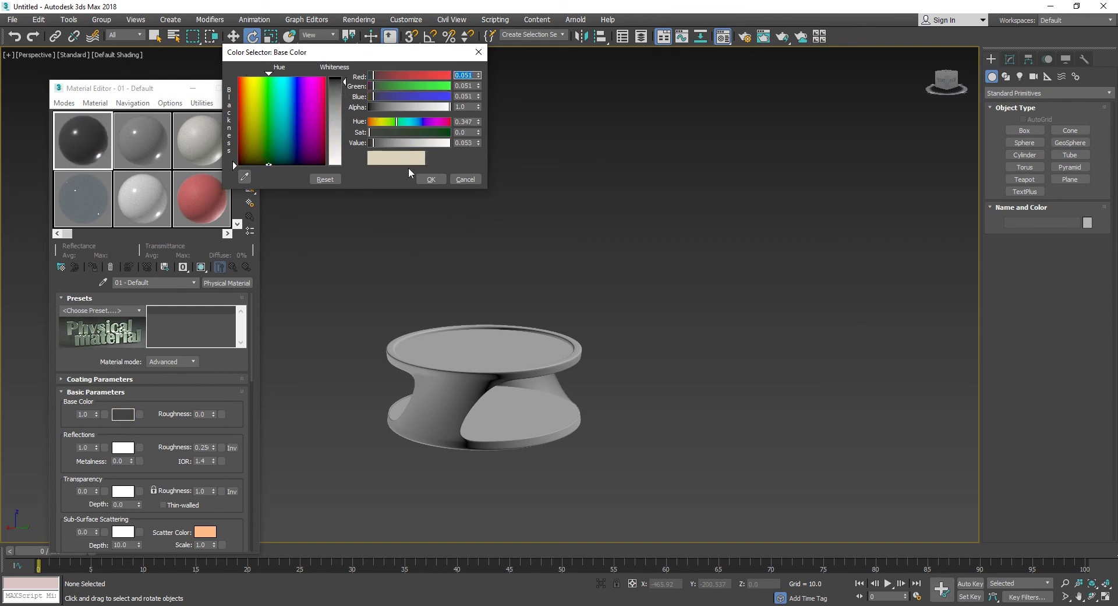
left_click(429, 180)
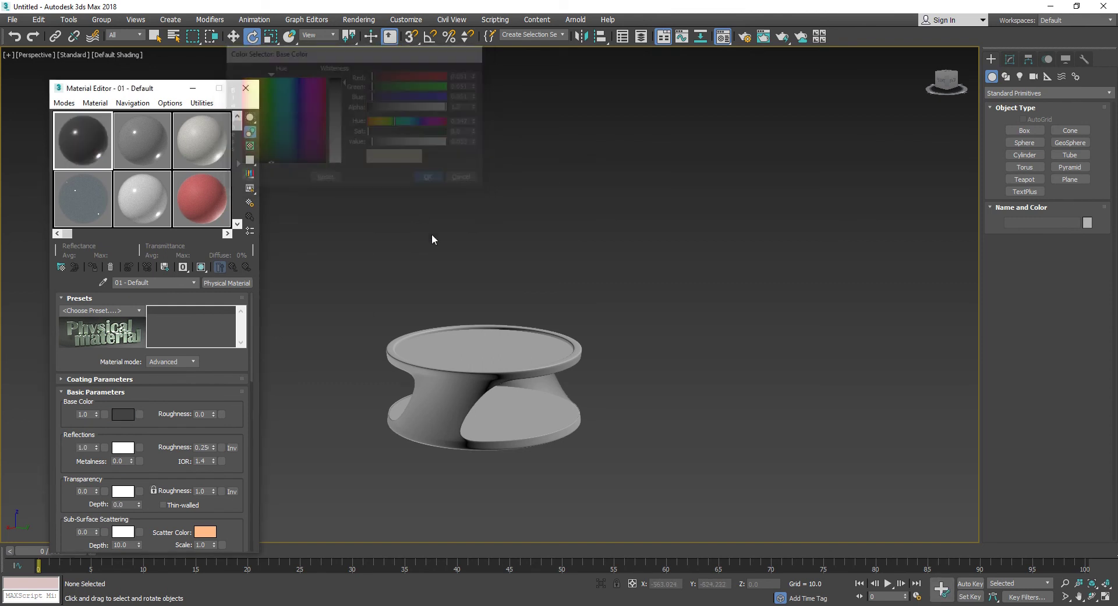
scroll(460, 391, "up", 2)
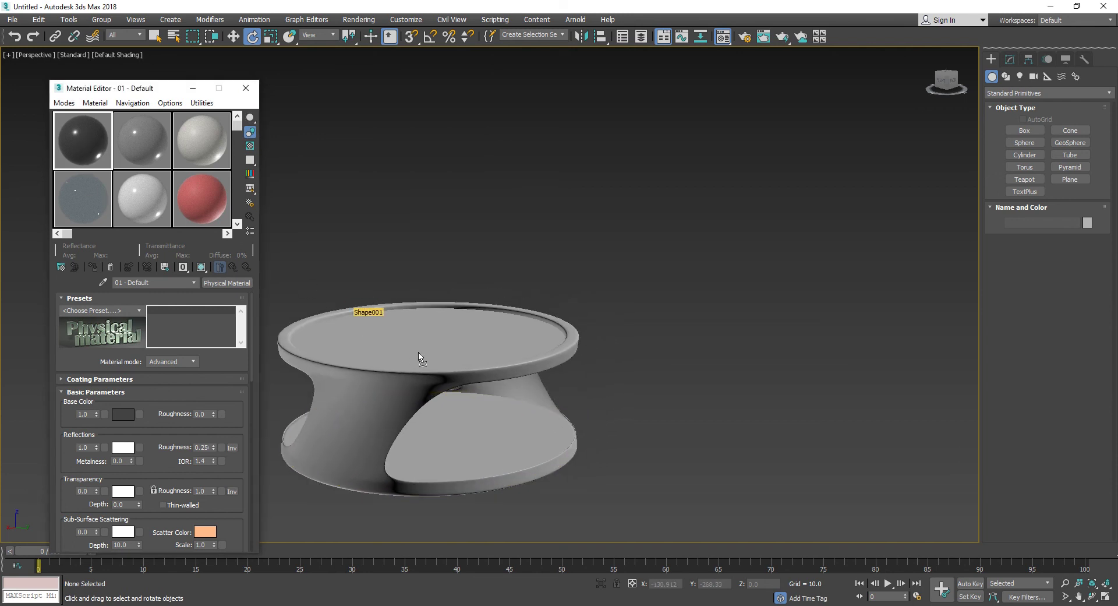
left_click_drag(418, 356, 429, 351)
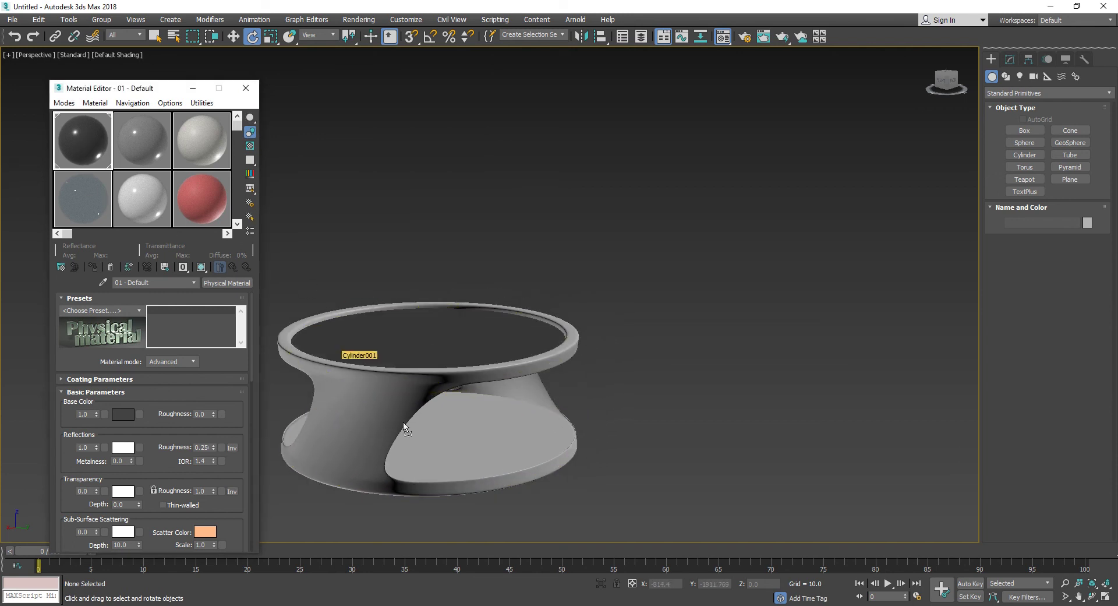
left_click_drag(448, 454, 448, 454)
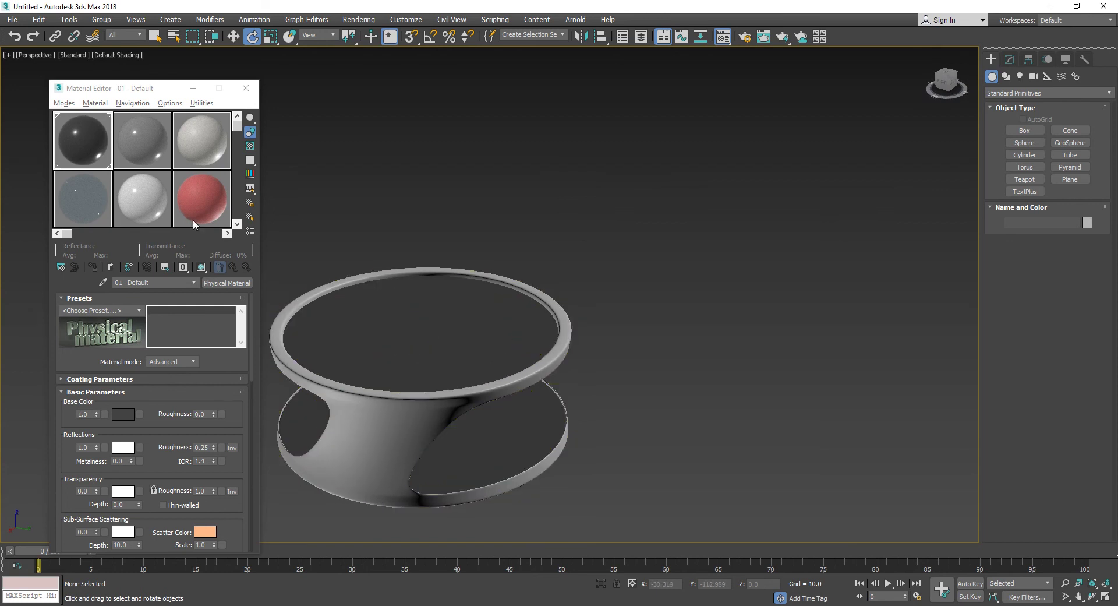
Step: Give slot 2 a white base colour, assign it to the frame, and show it shaded
left_click(140, 152)
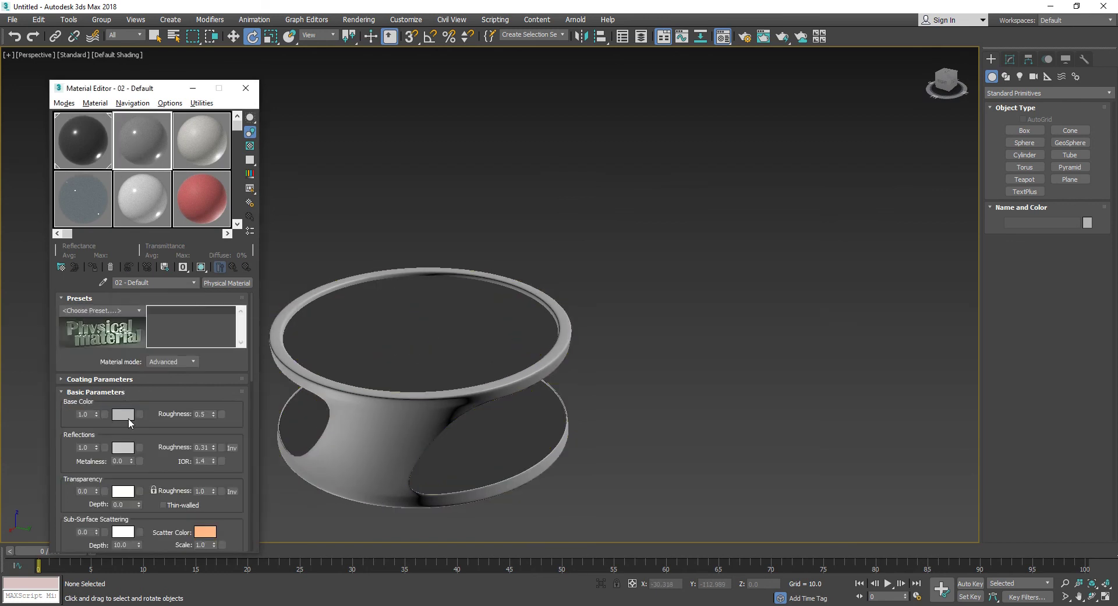
left_click(124, 415)
left_click_drag(333, 147, 337, 166)
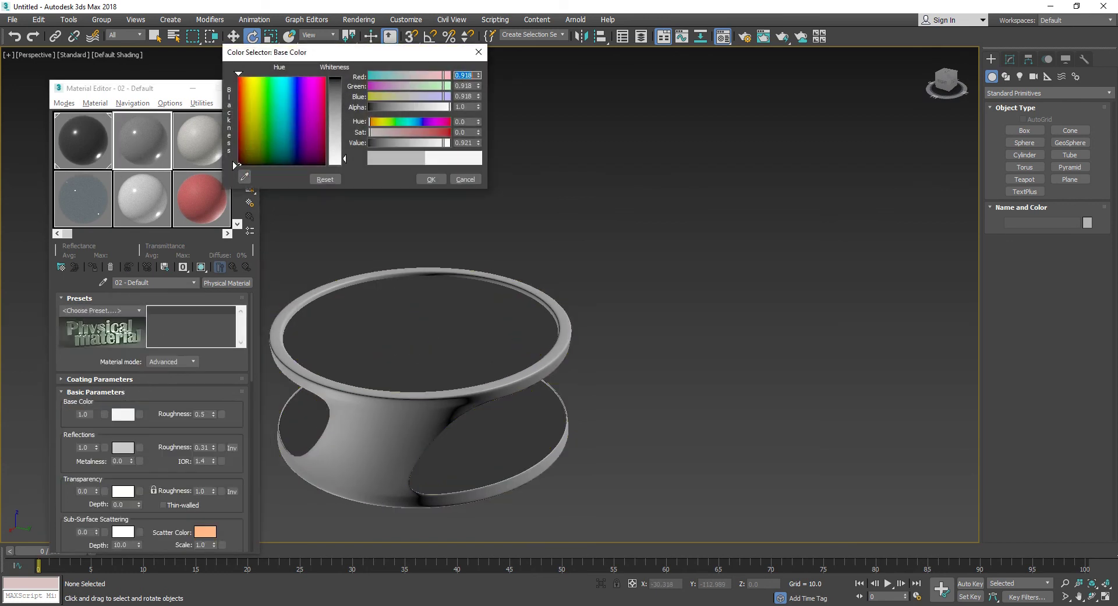
left_click(431, 180)
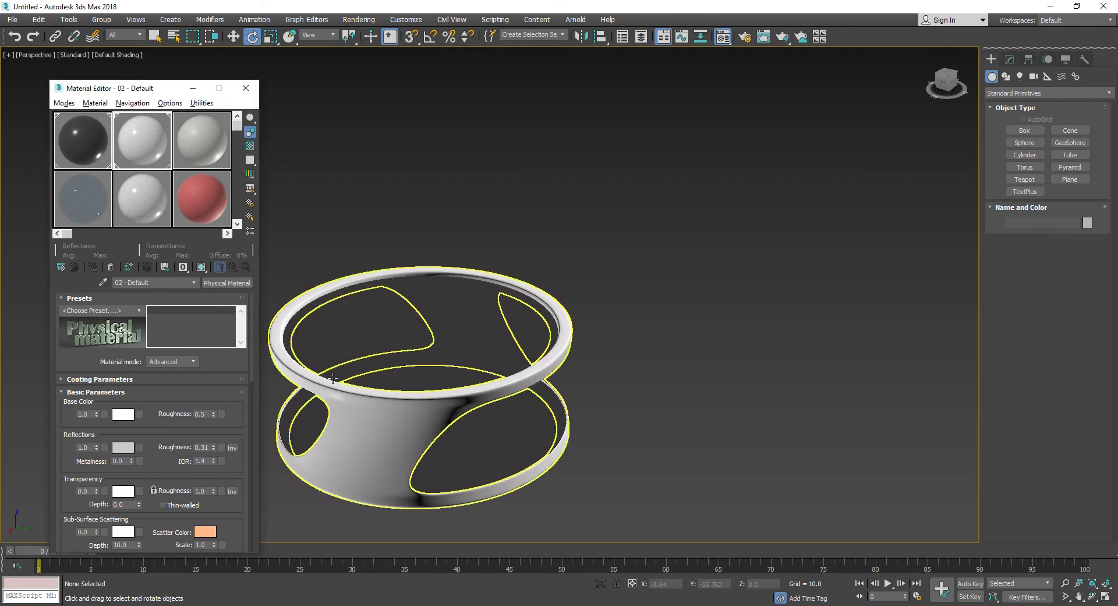
left_click(201, 267)
Step: Close the Material Editor, switch the viewport to High Quality, and orbit to inspect the table
left_click(246, 88)
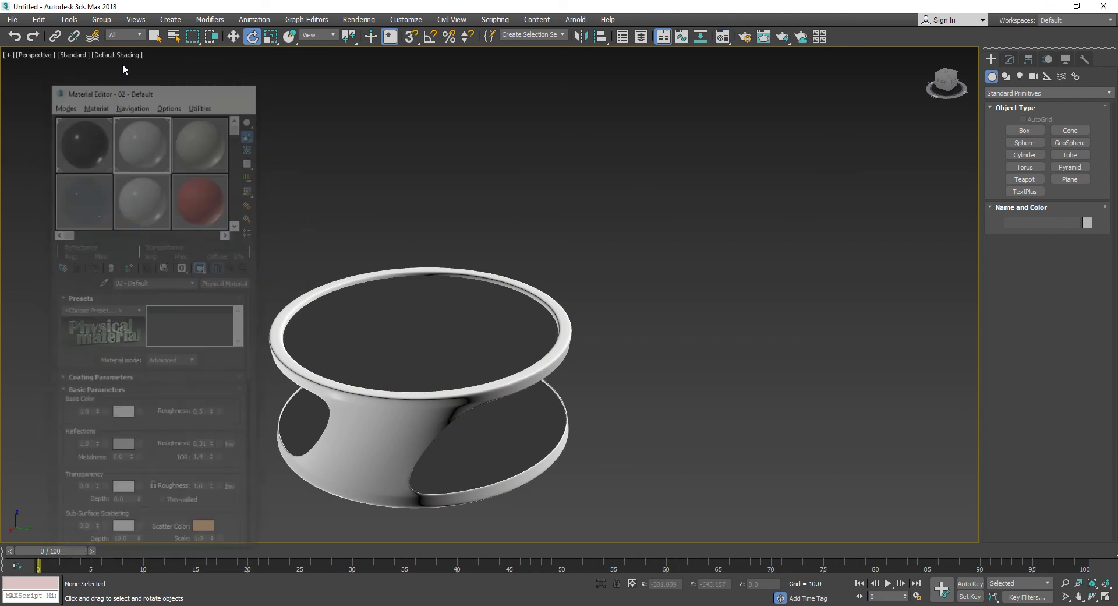
left_click(75, 56)
left_click(108, 68)
left_click(644, 309)
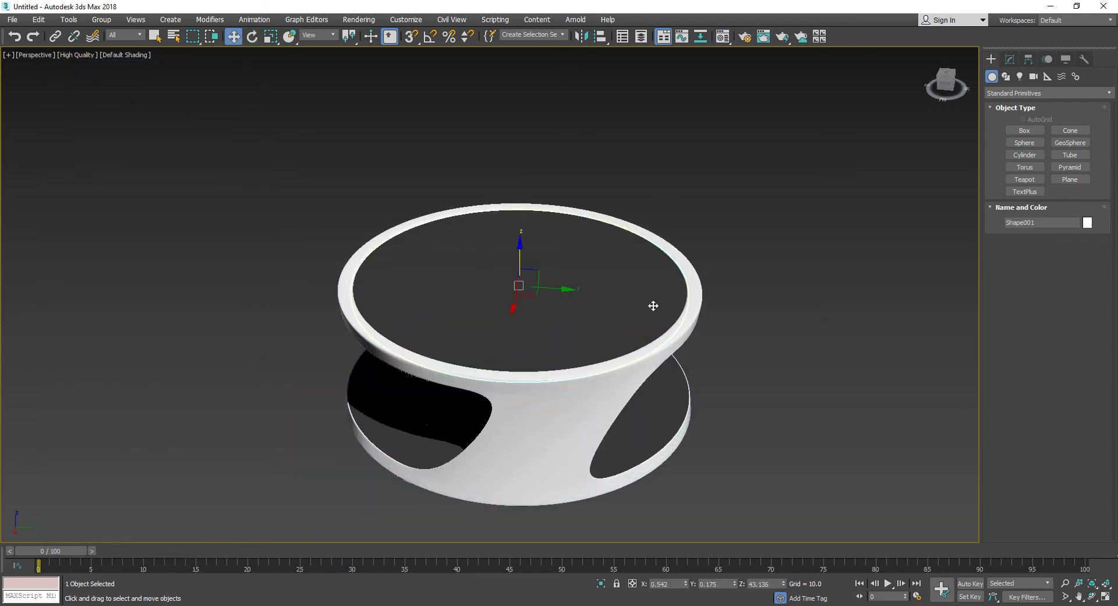
scroll(663, 298, "up", 3)
left_click(735, 297)
scroll(735, 297, "down", 5)
middle_click_drag(721, 319, 564, 322, "alt")
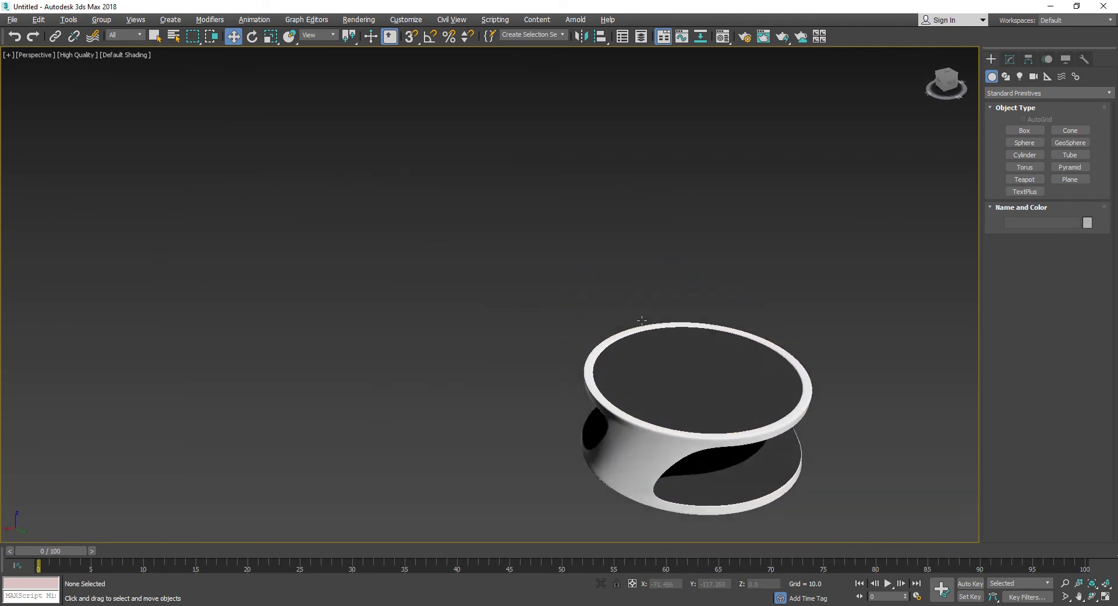
mouse_move(507, 469)
middle_mouse_down("alt")
mouse_move(466, 455)
mouse_move(474, 444)
mouse_move(602, 448)
mouse_move(547, 348)
mouse_move(568, 272)
mouse_move(475, 358)
mouse_move(562, 364)
mouse_move(324, 373)
middle_mouse_up("alt")
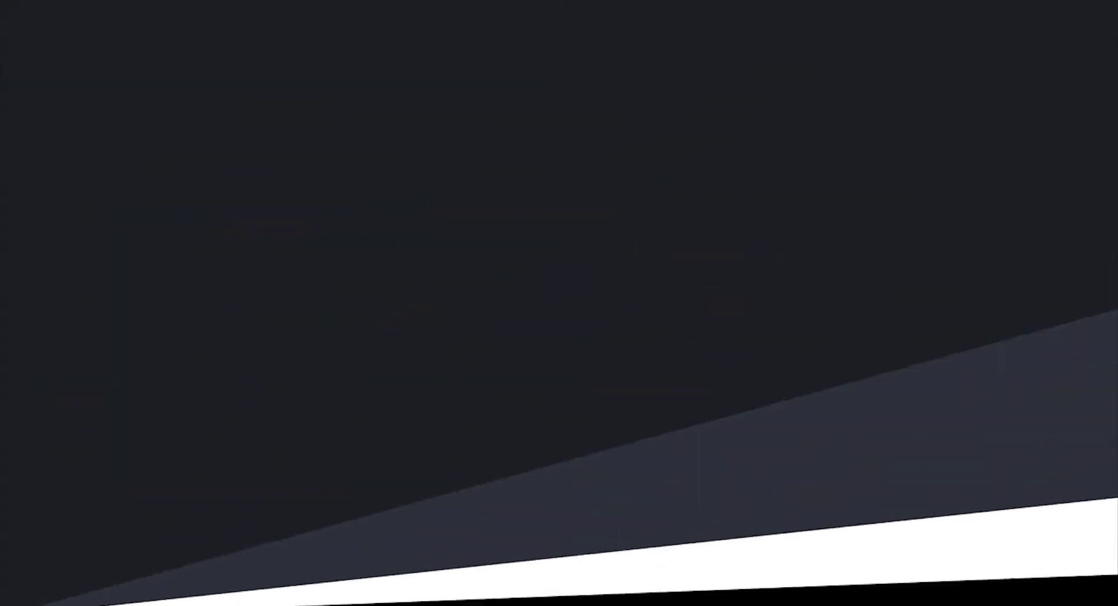